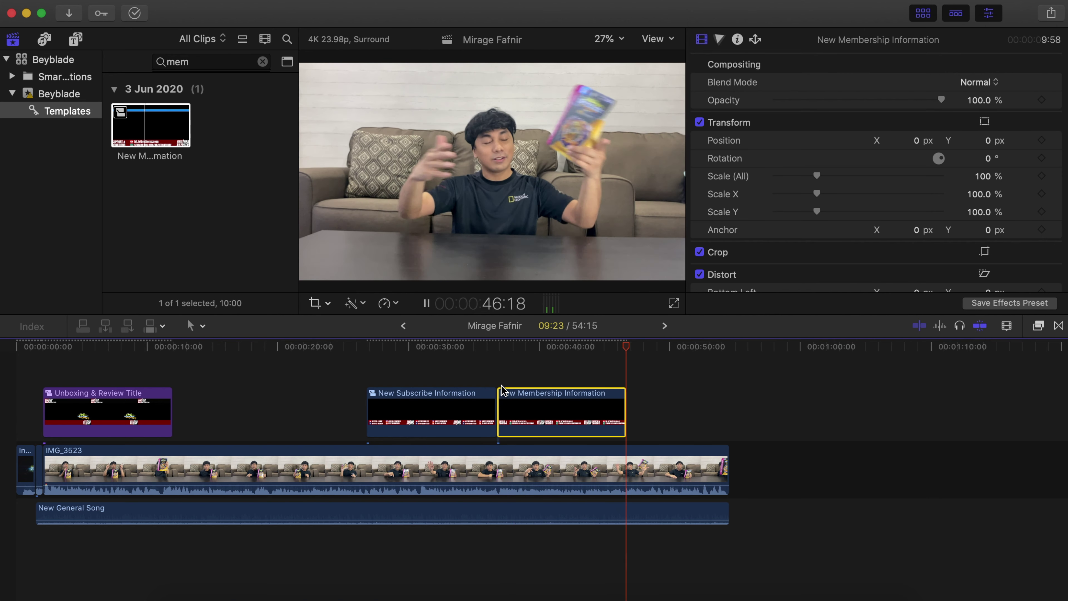
Search the template clips for "link" and add New Link Information above the later part of IMG_3523.
left_click(228, 68)
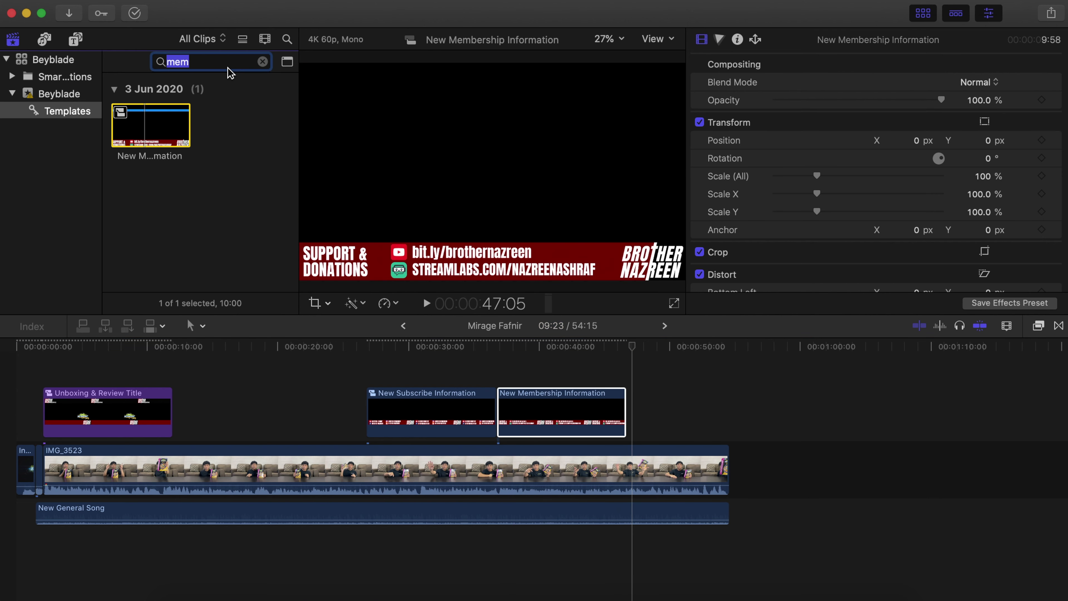
type("link")
left_click_drag(141, 126, 614, 367)
left_click(597, 348)
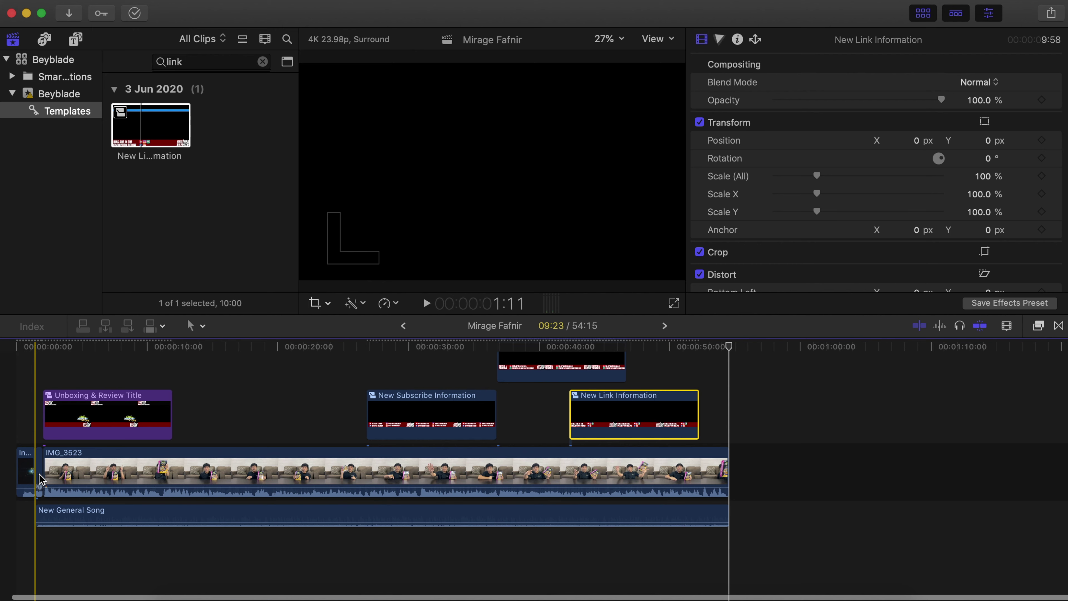
Duplicate the glitch effect and New General Song at the timeline's end, delete the leftover gap, and play the transition.
left_click(36, 527)
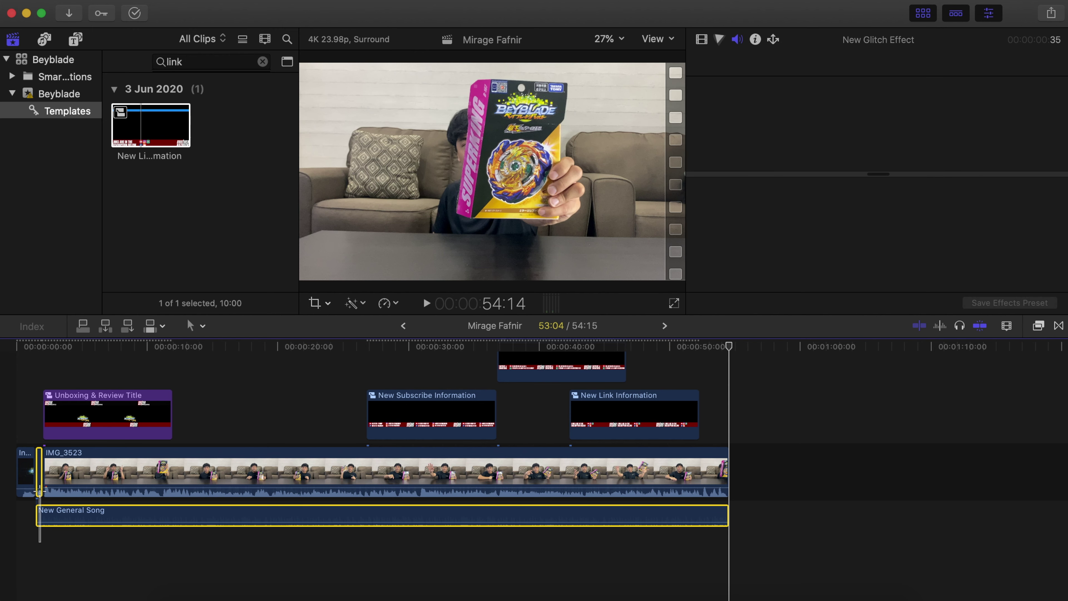
left_click_drag(40, 492, 38, 490)
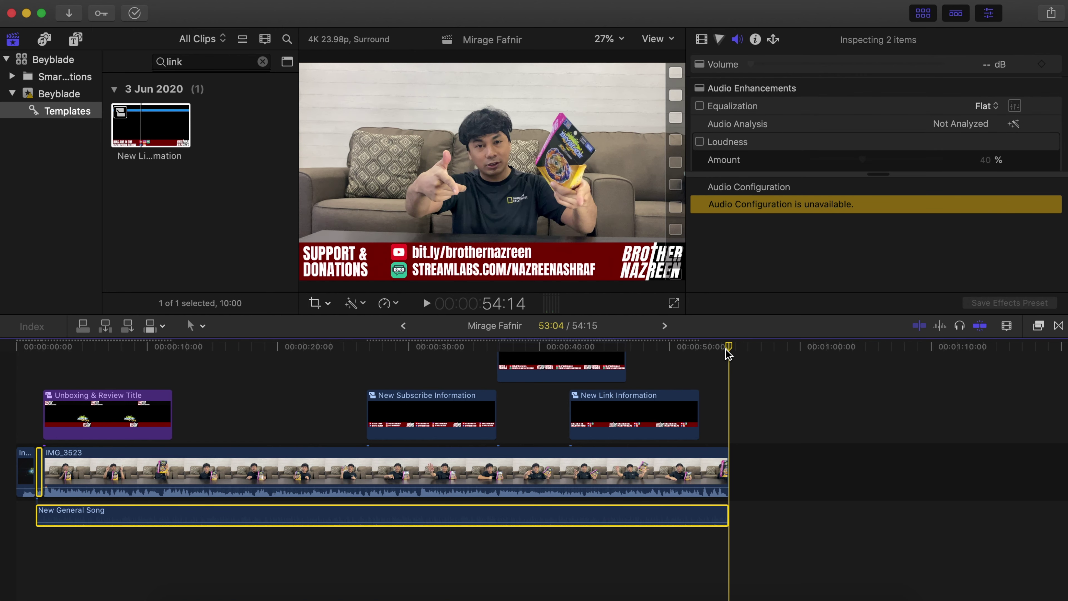
key("super+v")
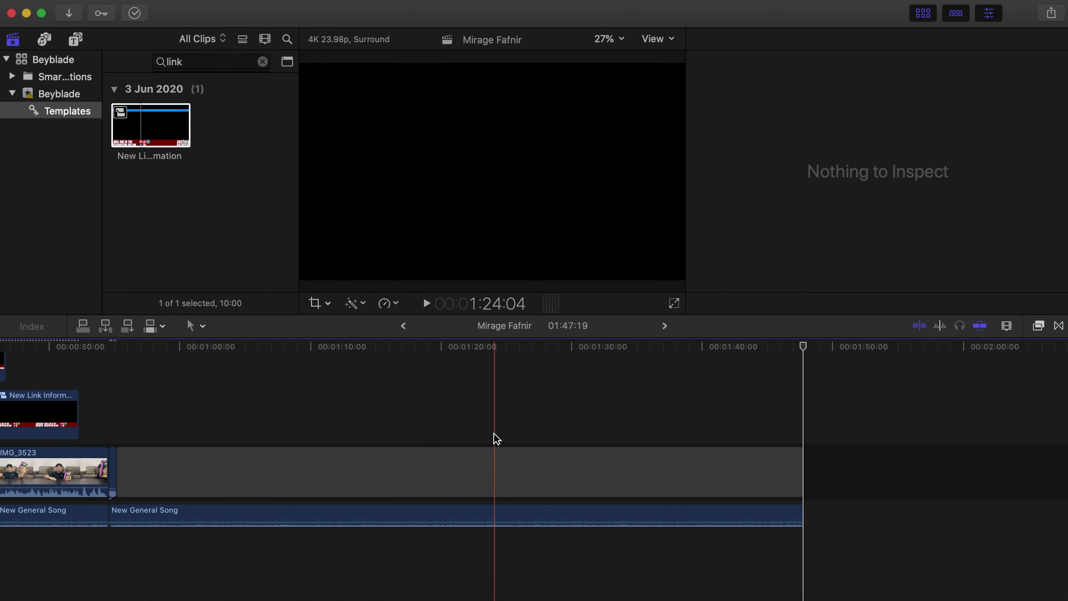
key("BackSpace")
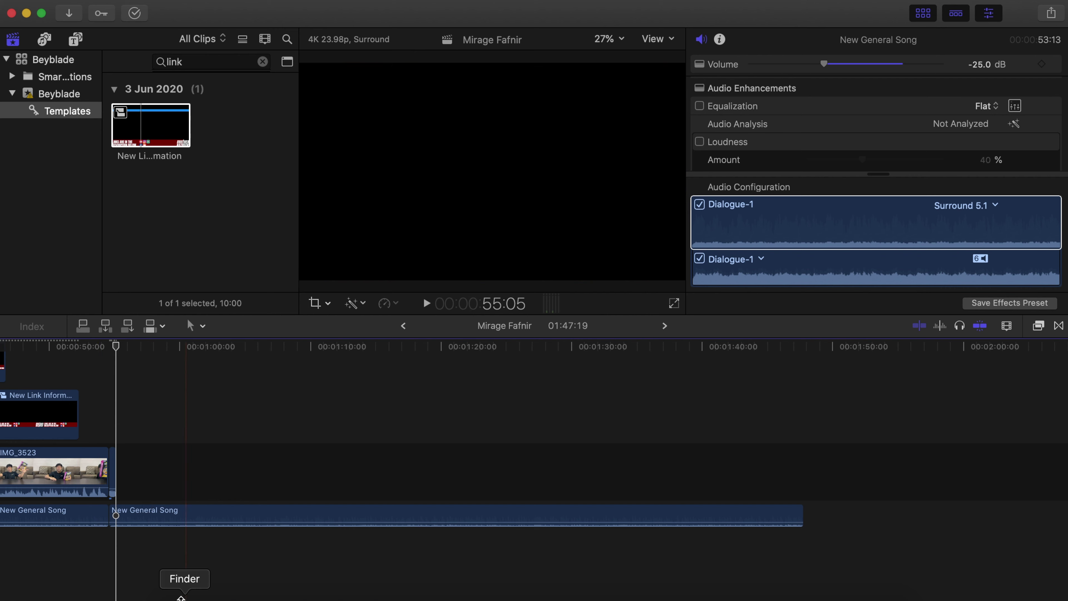
left_click(100, 374)
key("space")
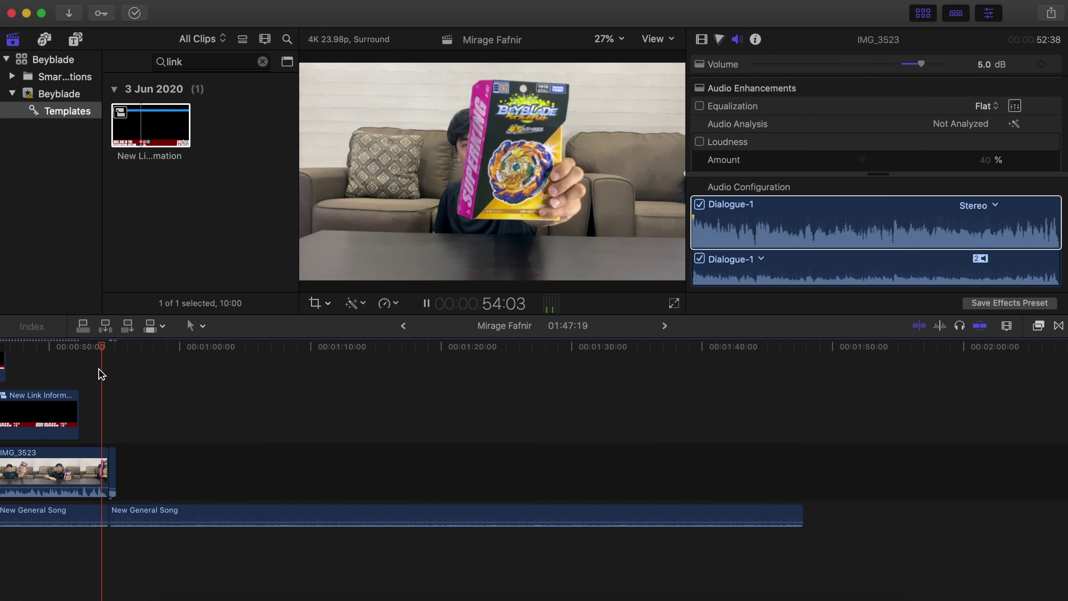
Add IMG_3525 right after the second glitch effect clip and turn on Noise Removal for its audio.
left_click(113, 356)
left_click(117, 355)
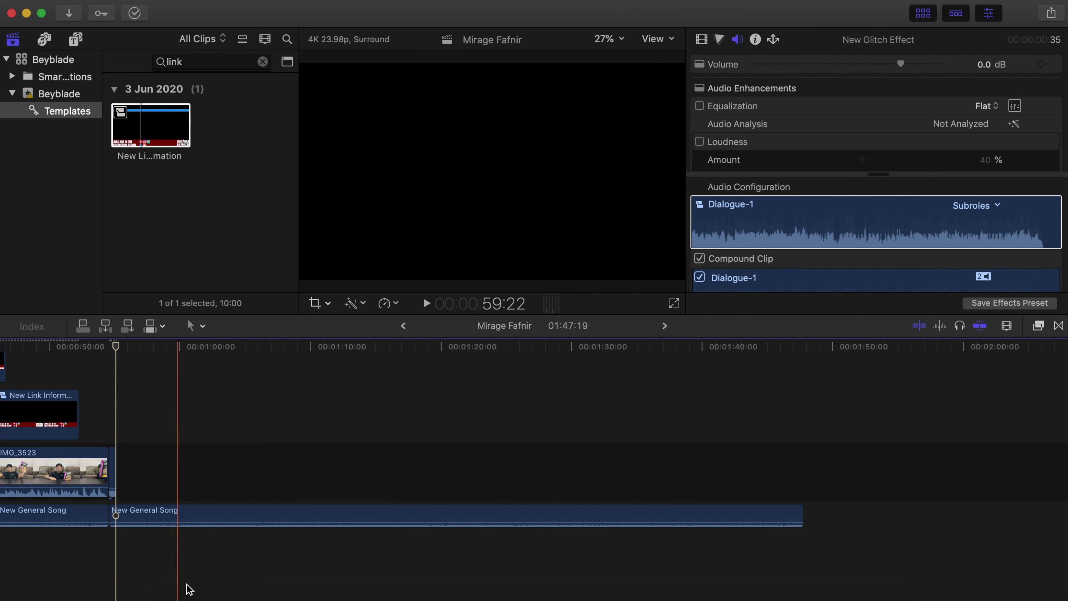
left_click(185, 598)
left_click_drag(190, 436, 153, 468)
left_click(219, 454)
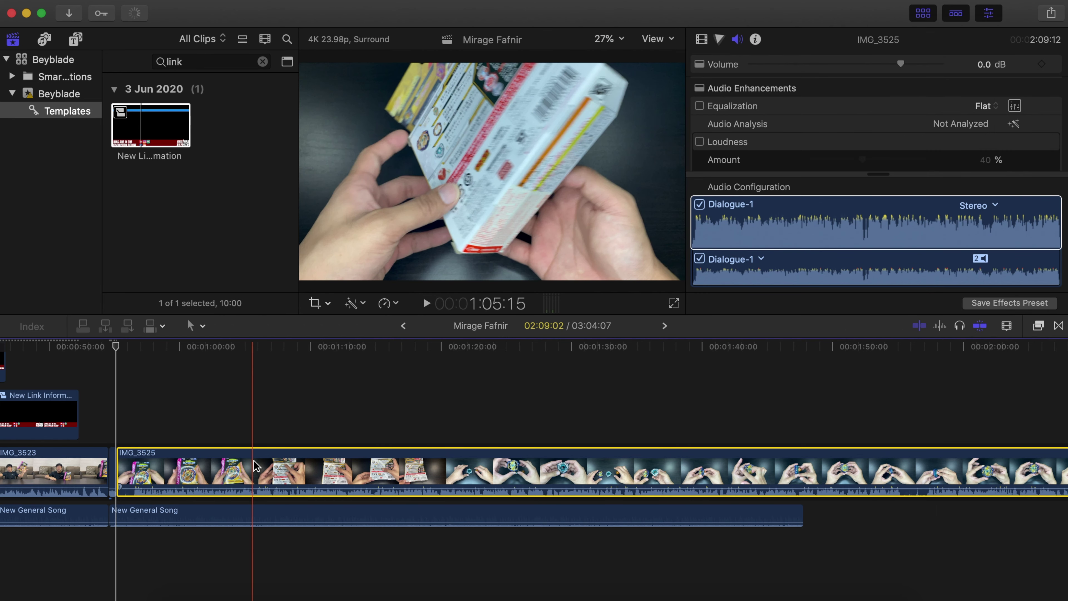
scroll(782, 121, "down", 2)
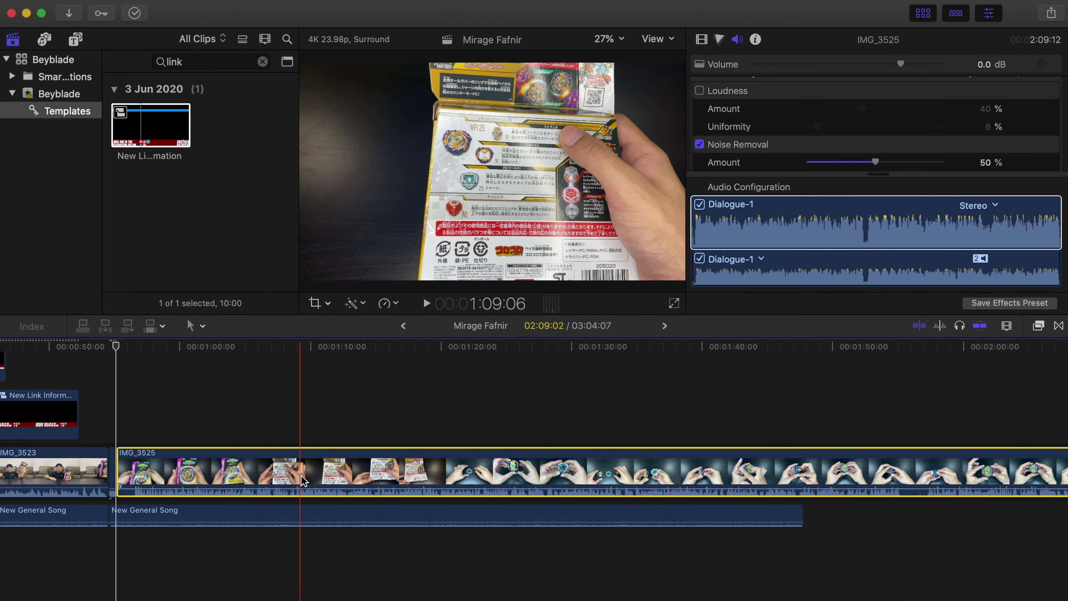
Cut off and delete roughly the first second of IMG_3525, then play back the transition into it.
left_click(134, 473)
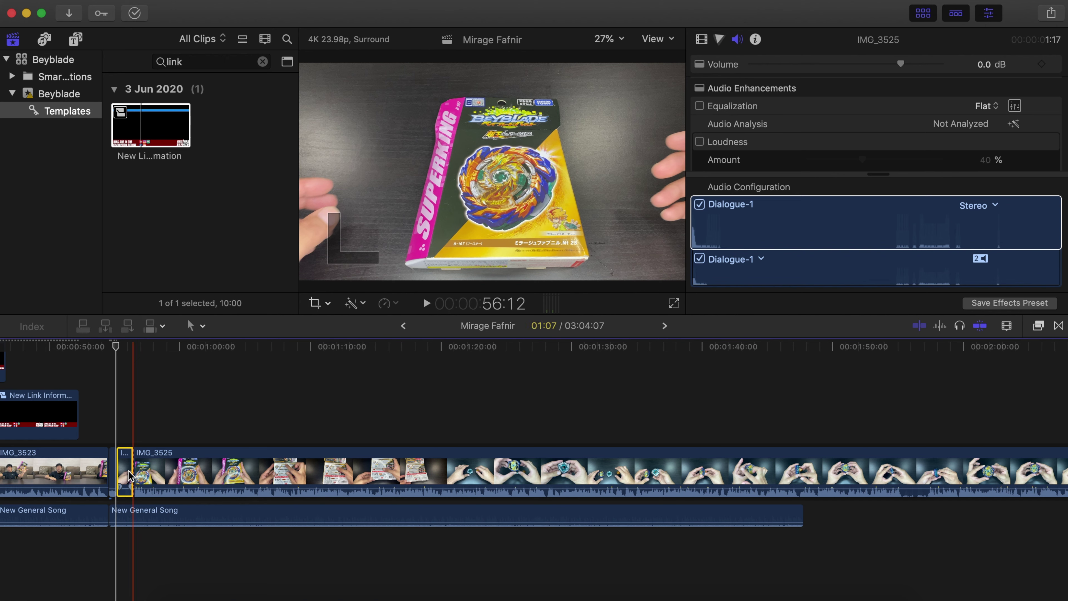
key("Delete")
left_click(99, 348)
key("space")
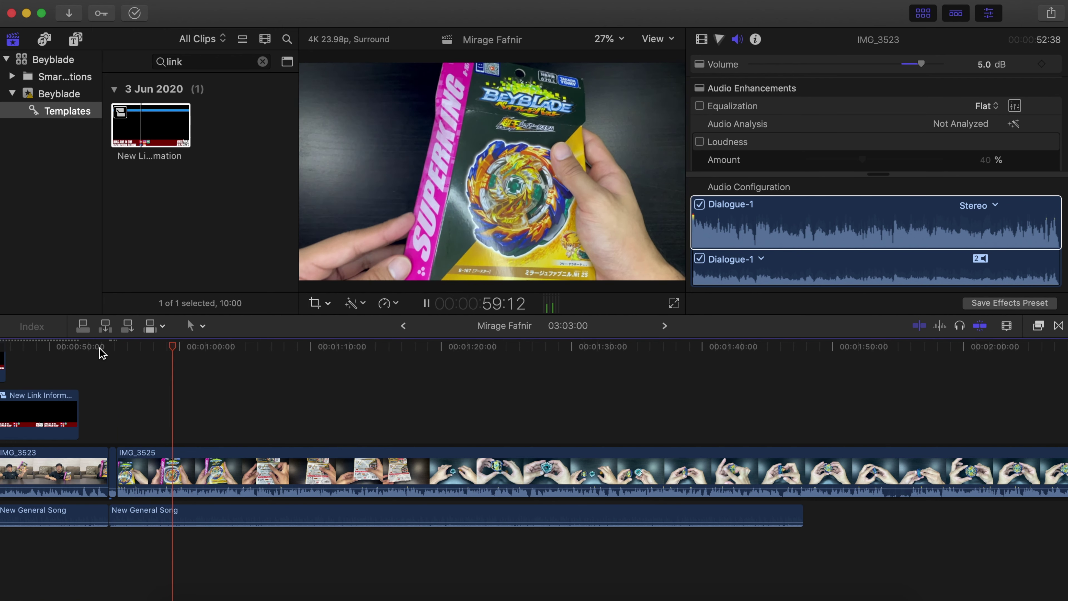
key("space")
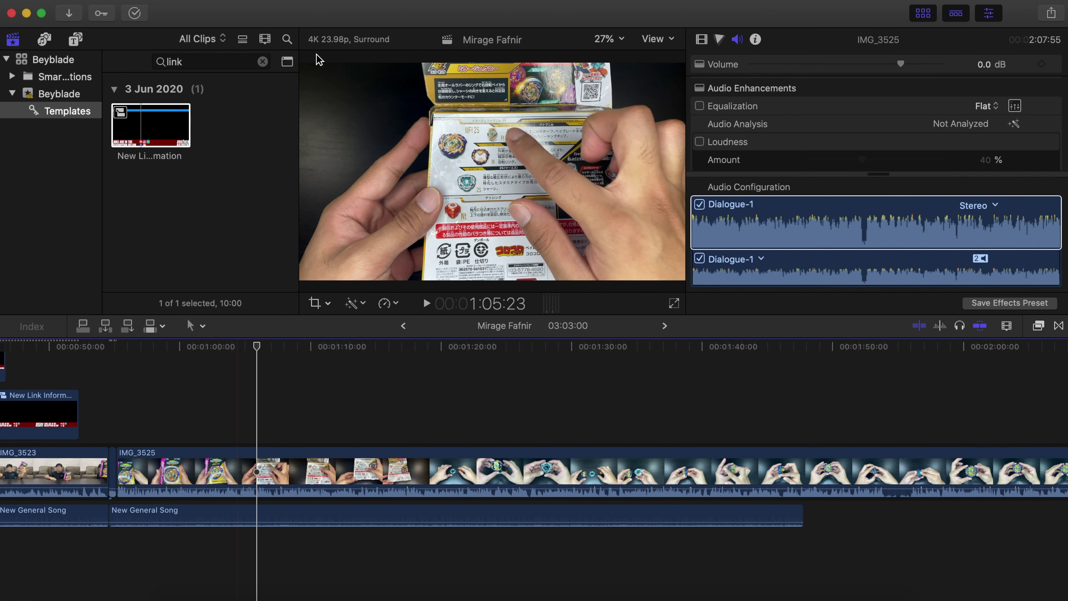
Open the Unboxing project from the Beyblade event, copy its two adjoining New Parts 1 titles, and return to Mirage Fafnir.
left_click(262, 61)
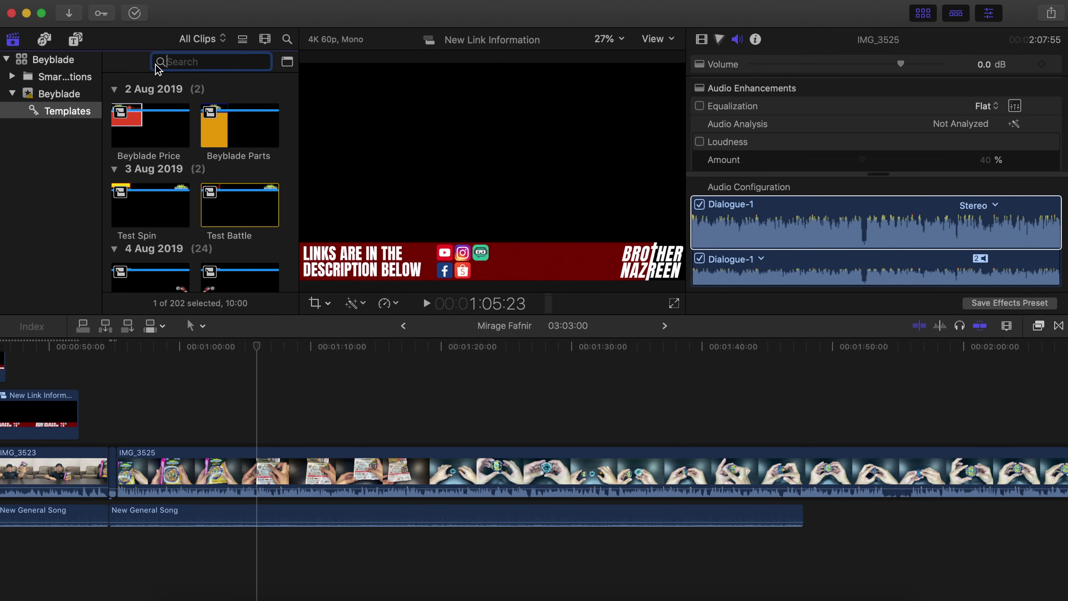
left_click(80, 95)
scroll(173, 160, "down", 5)
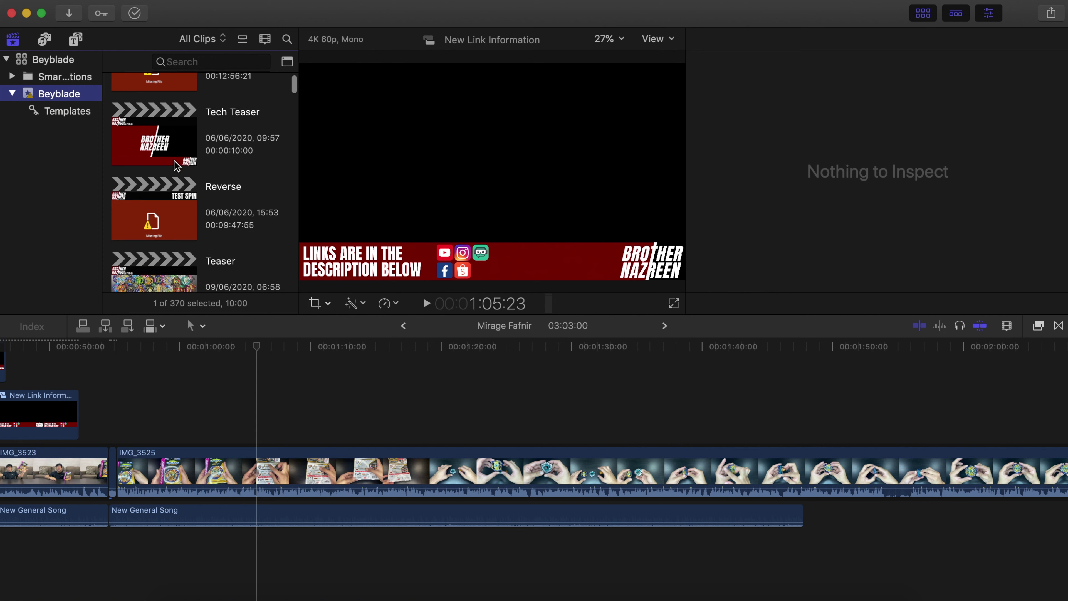
double_click(160, 250)
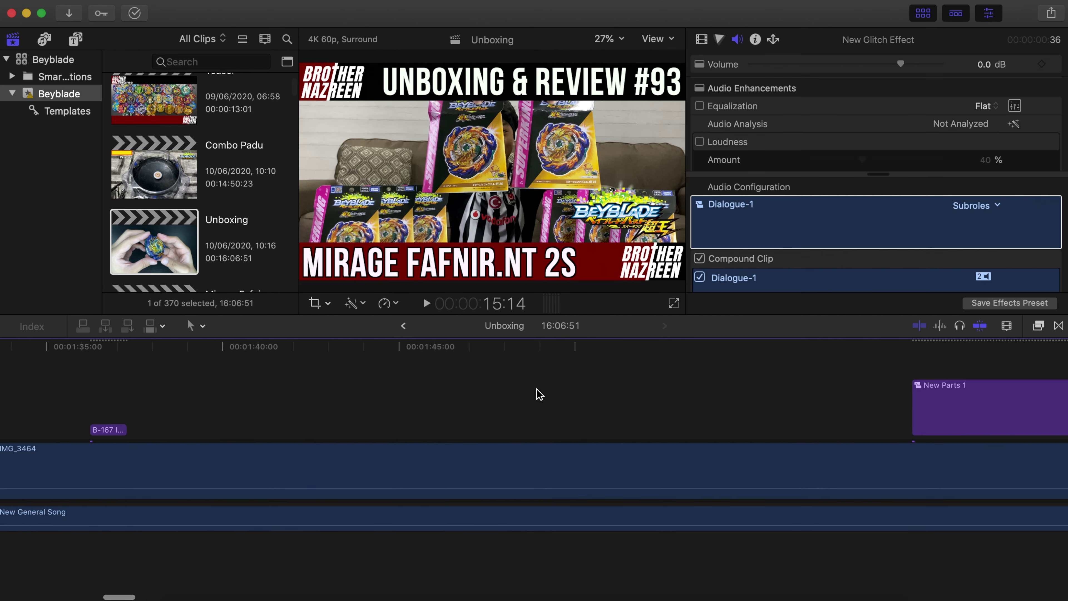
scroll(540, 394, "right", 10)
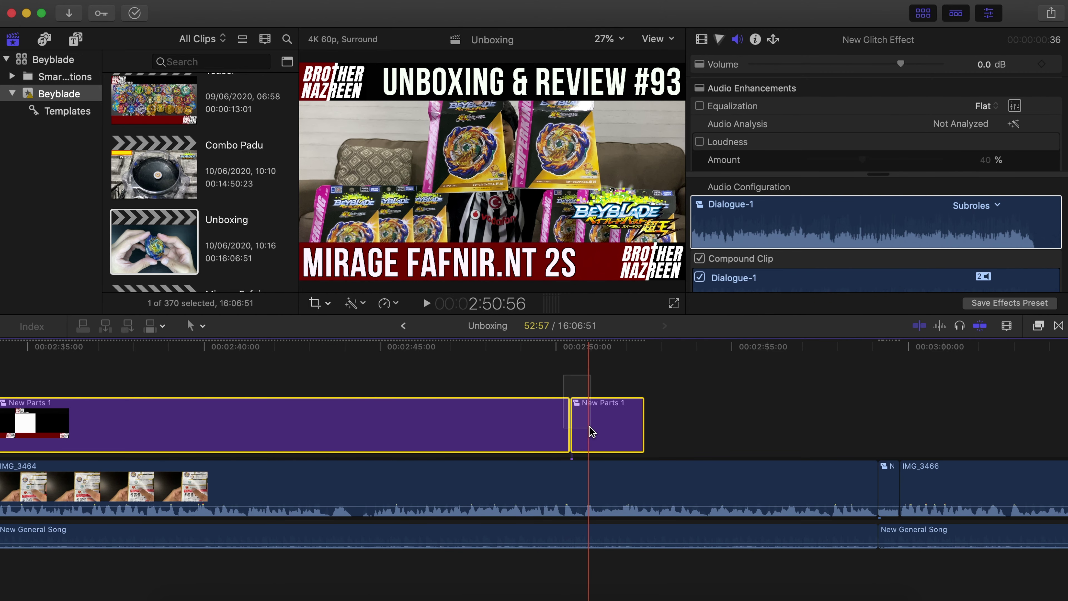
left_click(404, 326)
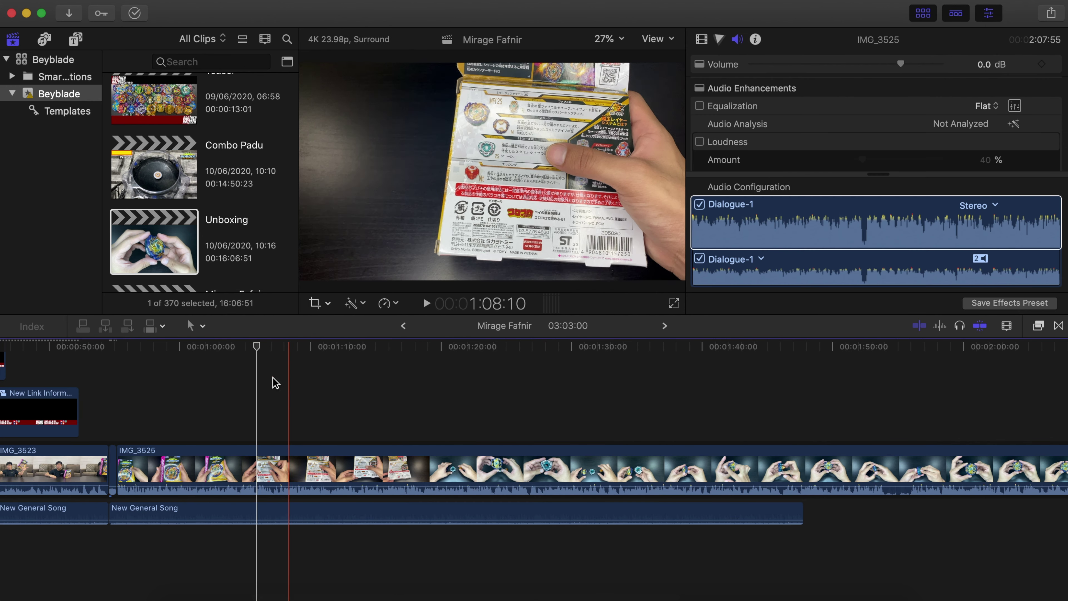
Paste the two New Parts 1 titles above IMG_3525 at about 1:05:17 and play them back.
left_click(262, 357)
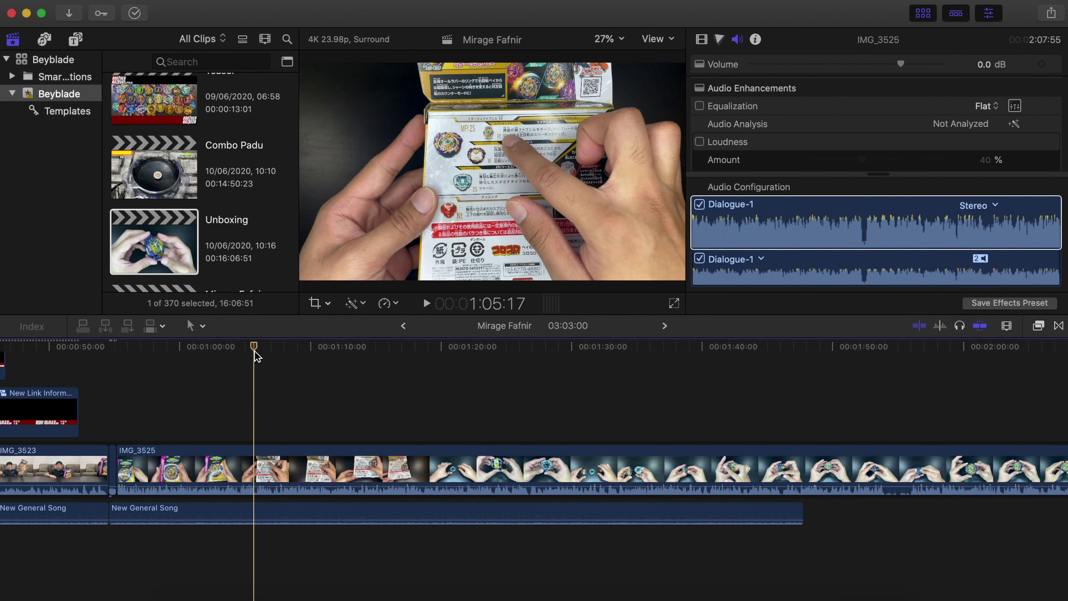
left_click(256, 355)
key("super+v")
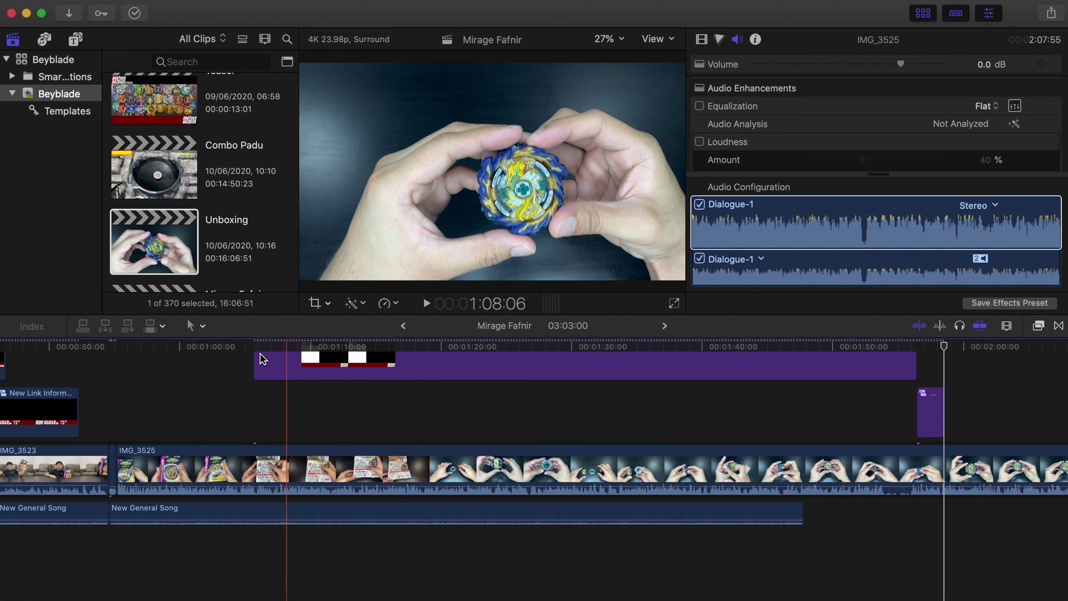
left_click(234, 347)
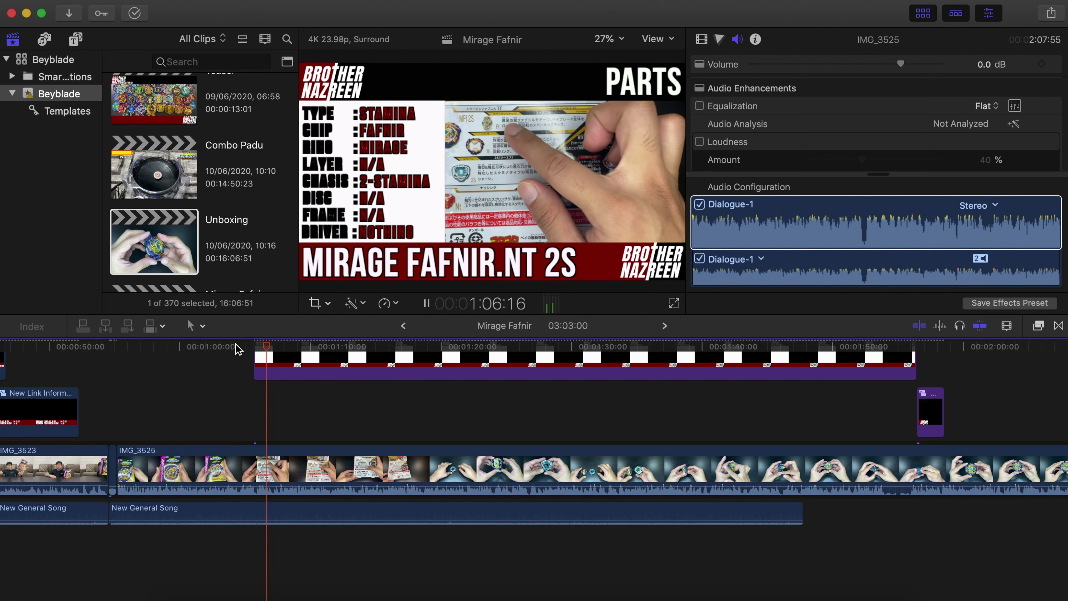
left_click(403, 349)
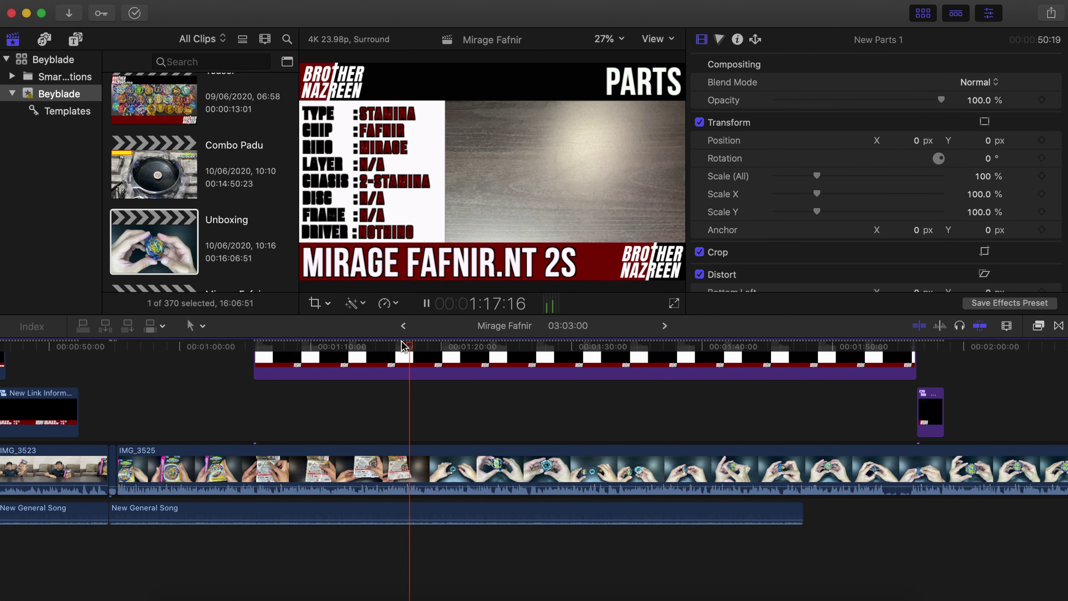
Trim the long New Parts 1 title to 9:04 with the short one directly after it, and play back the result.
left_click_drag(915, 365, 438, 344)
left_click(928, 426)
left_click_drag(403, 426, 373, 414)
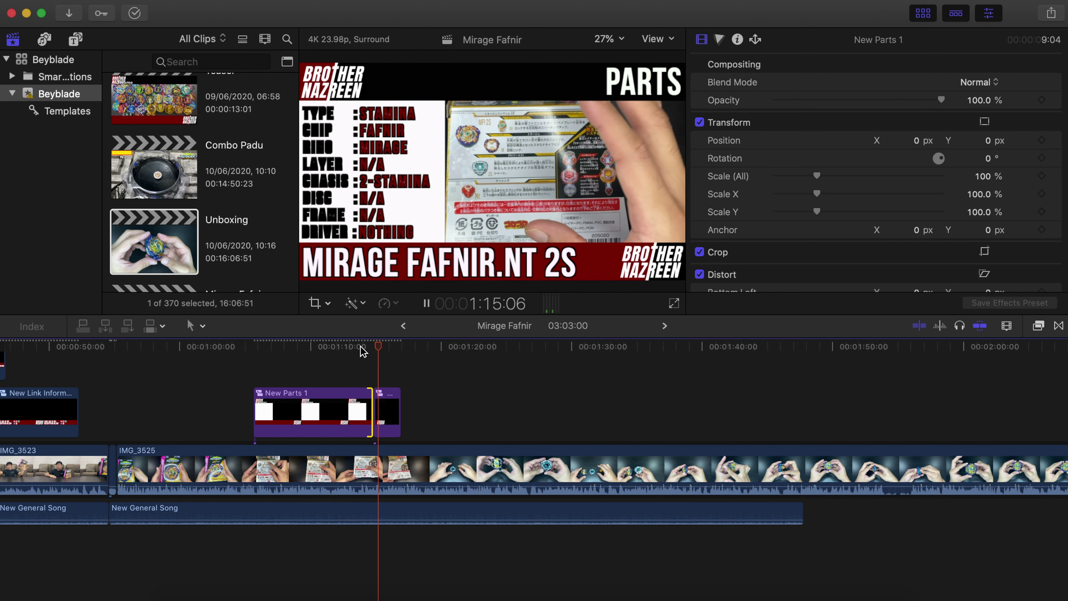
key("space")
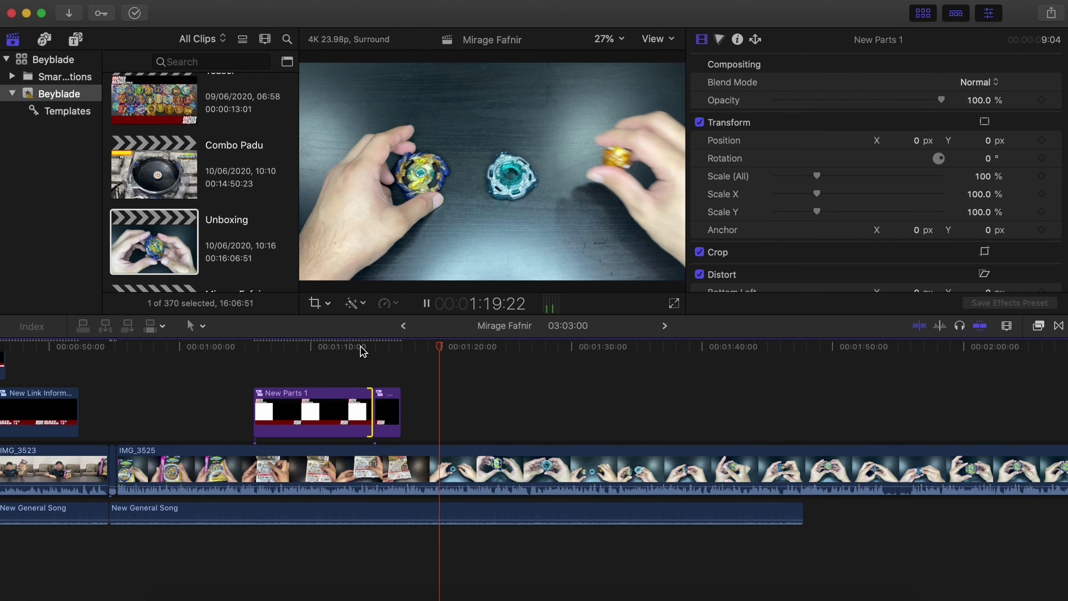
Extend the second New General Song clip to end exactly with IMG_3525.
scroll(573, 423, "right", 10)
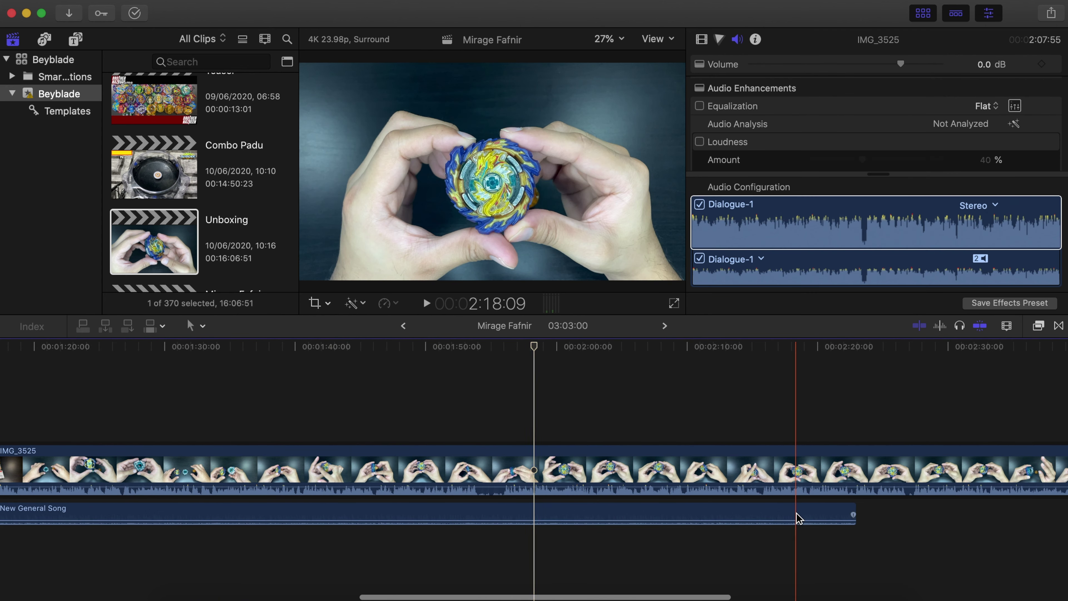
scroll(797, 514, "right", 10)
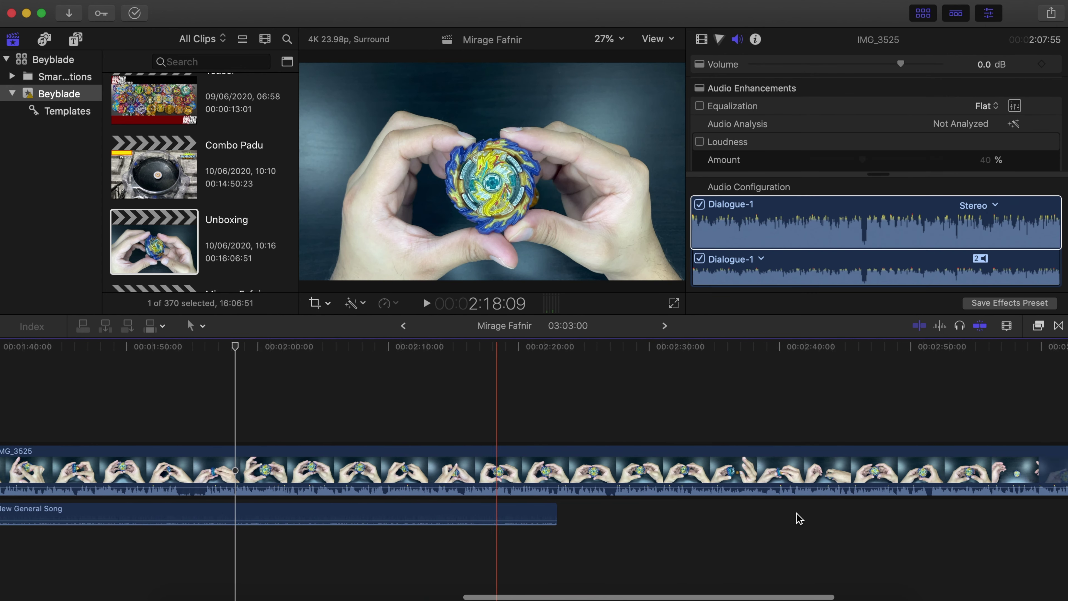
scroll(799, 519, "right", 2)
left_click(493, 510)
left_click_drag(493, 507, 992, 537)
scroll(992, 537, "right", 4)
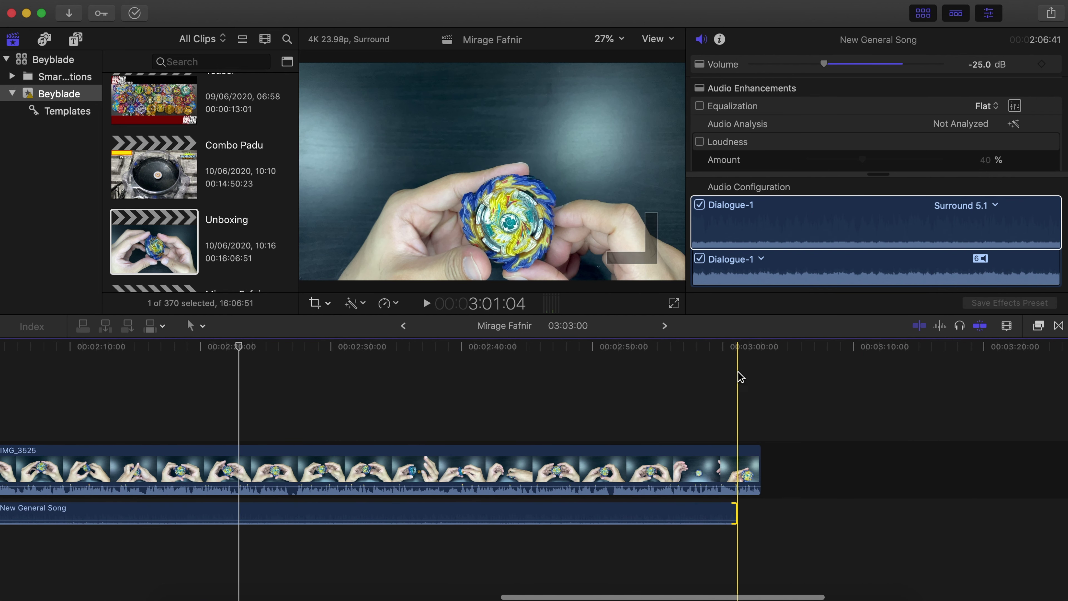
left_click(732, 362)
key("Down")
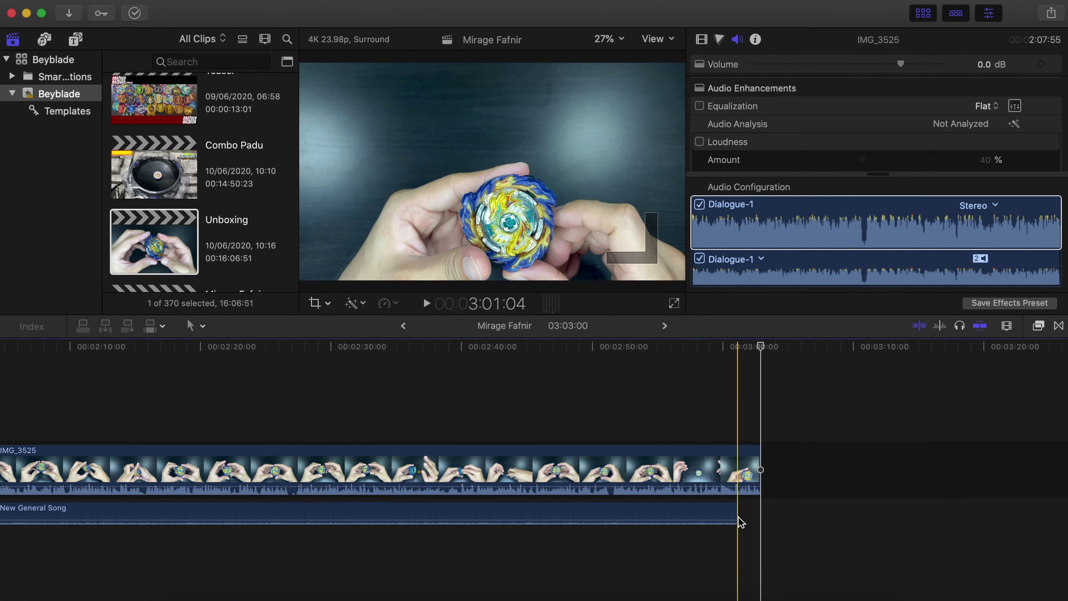
left_click_drag(737, 507, 760, 508)
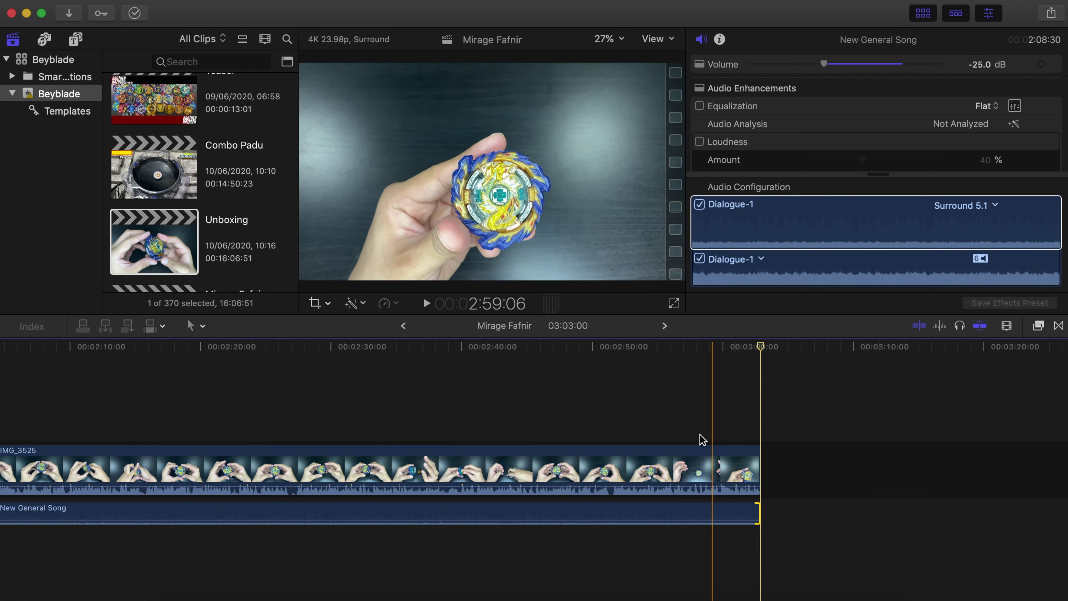
Copy the New Glitch Effect clip located before IMG_3525 and paste it after the end of IMG_3525.
scroll(703, 440, "left", 8)
scroll(703, 440, "left", 10)
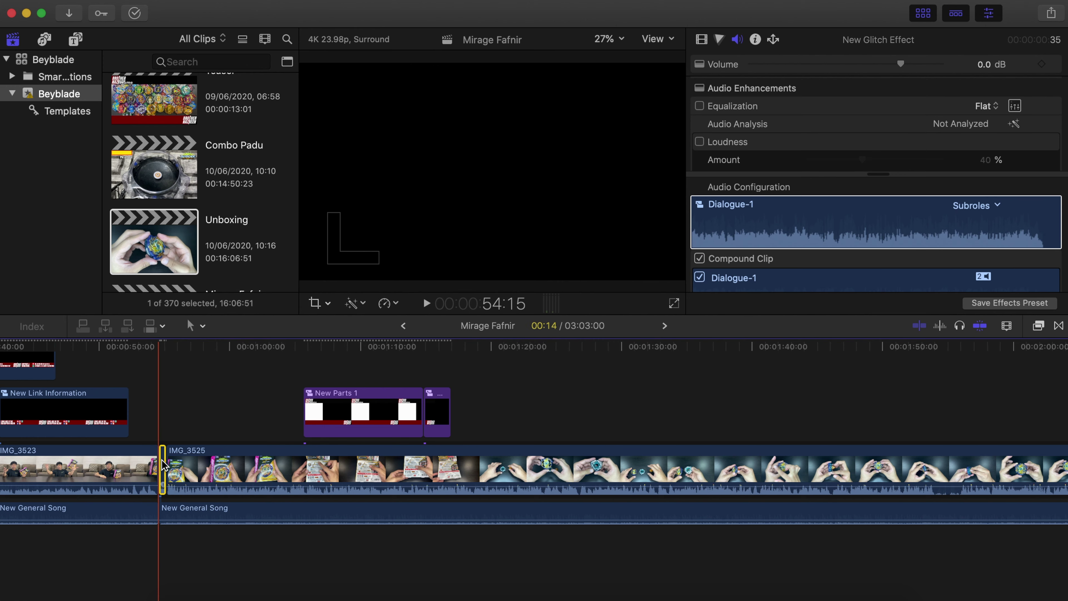
key("super+v")
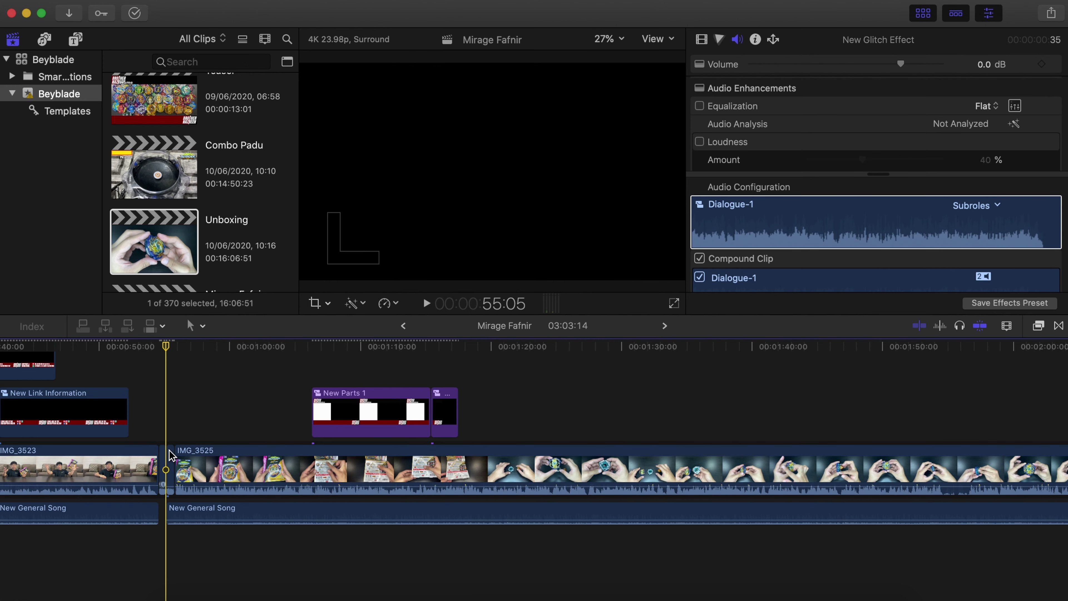
key("super+z")
scroll(463, 423, "right", 20)
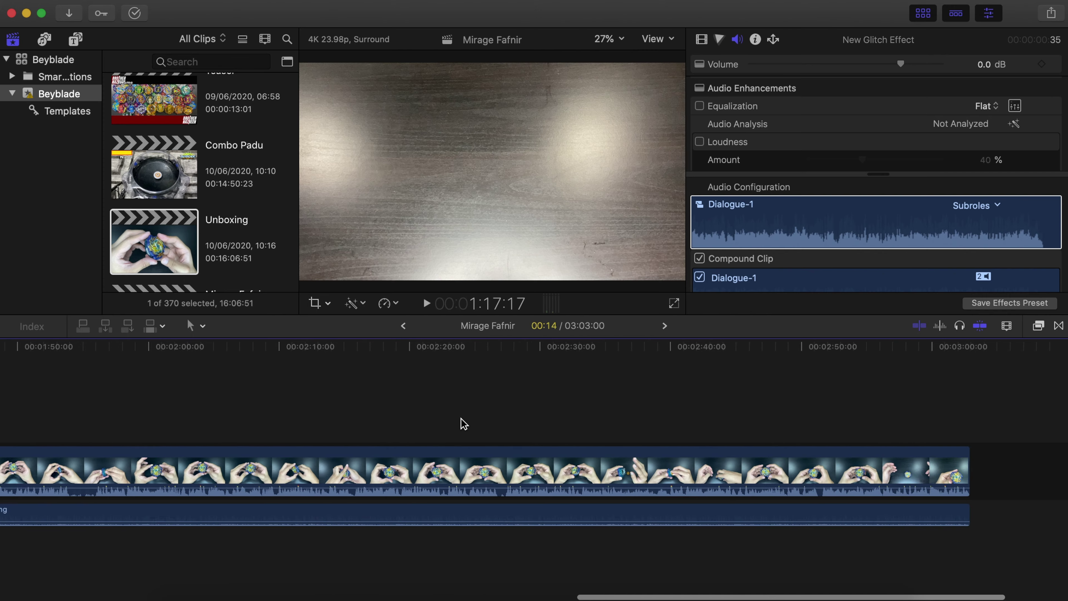
left_click(806, 375)
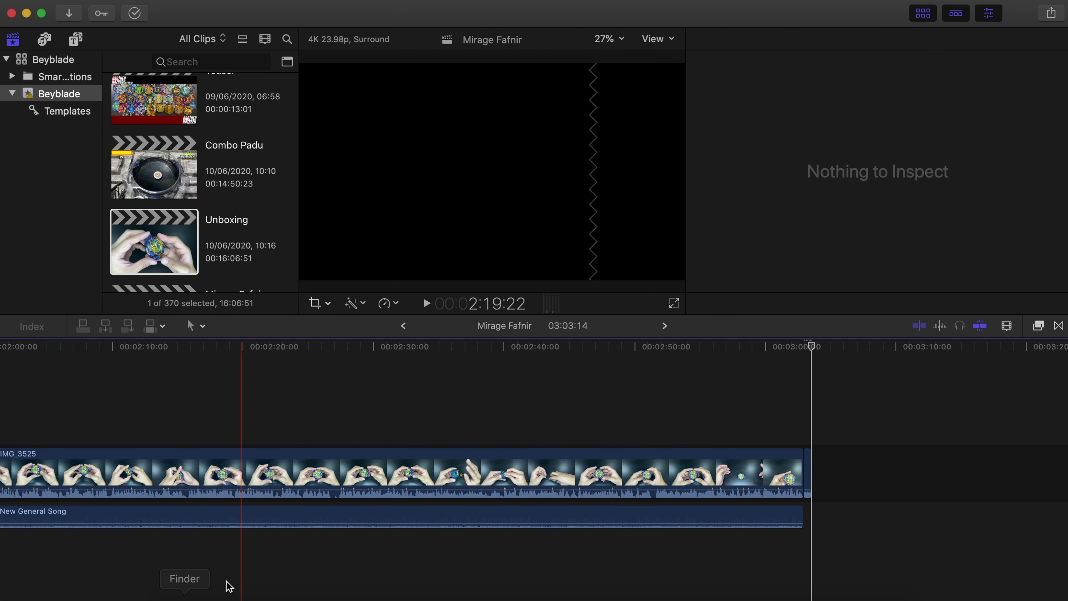
Open the Unboxing project in the timeline.
left_click(185, 600)
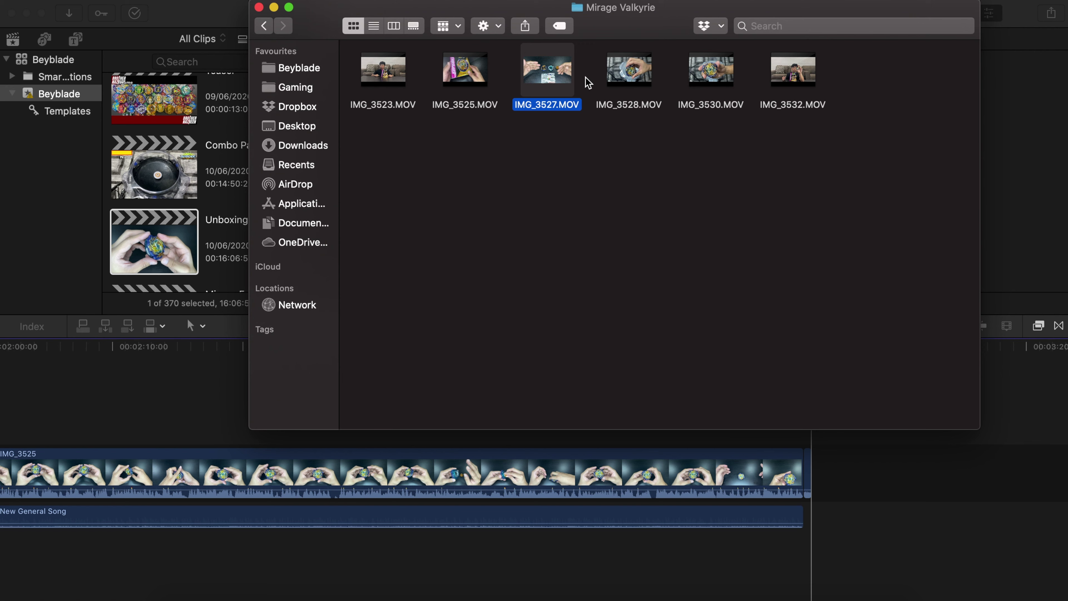
left_click(721, 437)
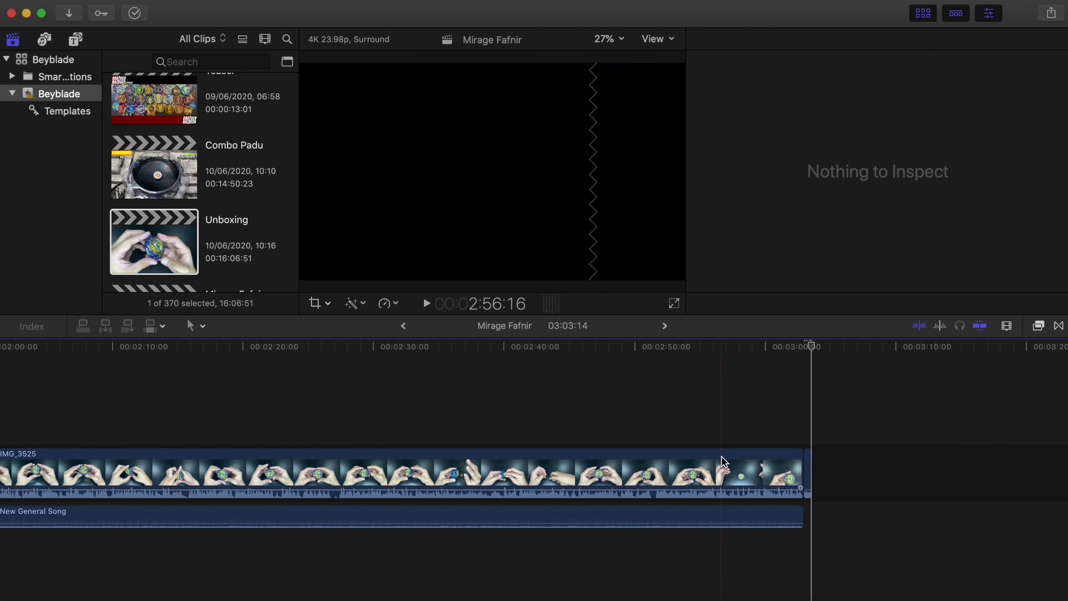
scroll(735, 508, "right", 1)
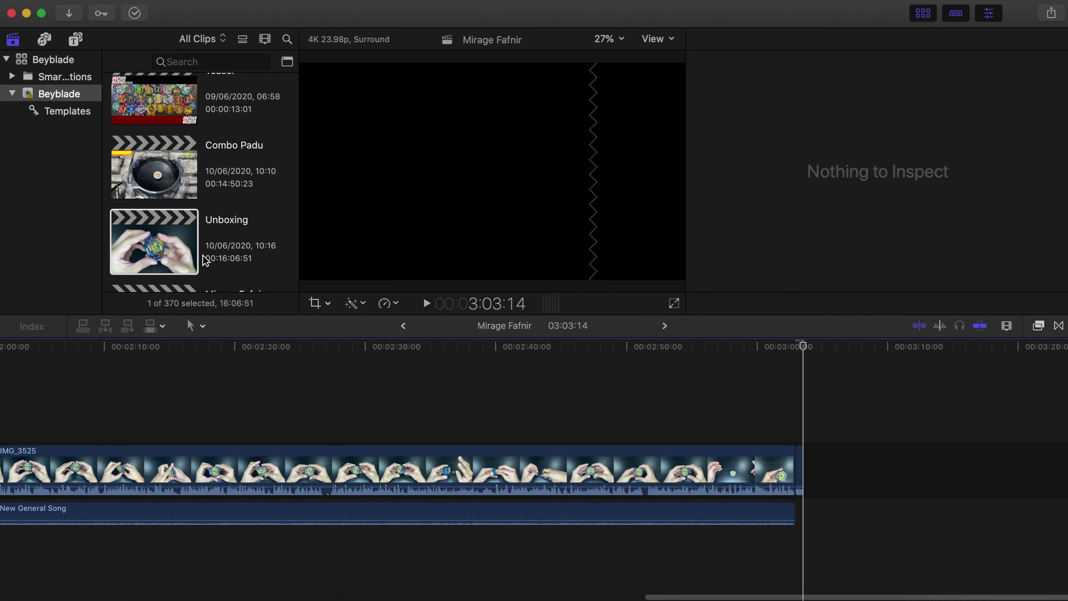
scroll(196, 235, "up", 5)
scroll(196, 234, "up", 3)
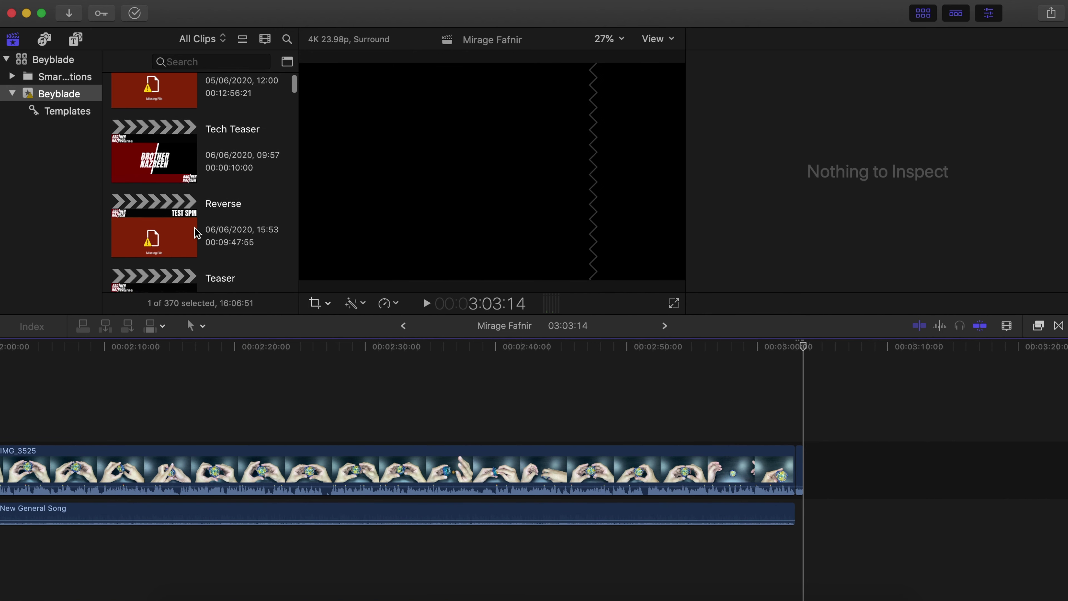
scroll(196, 234, "down", 4)
scroll(196, 231, "down", 4)
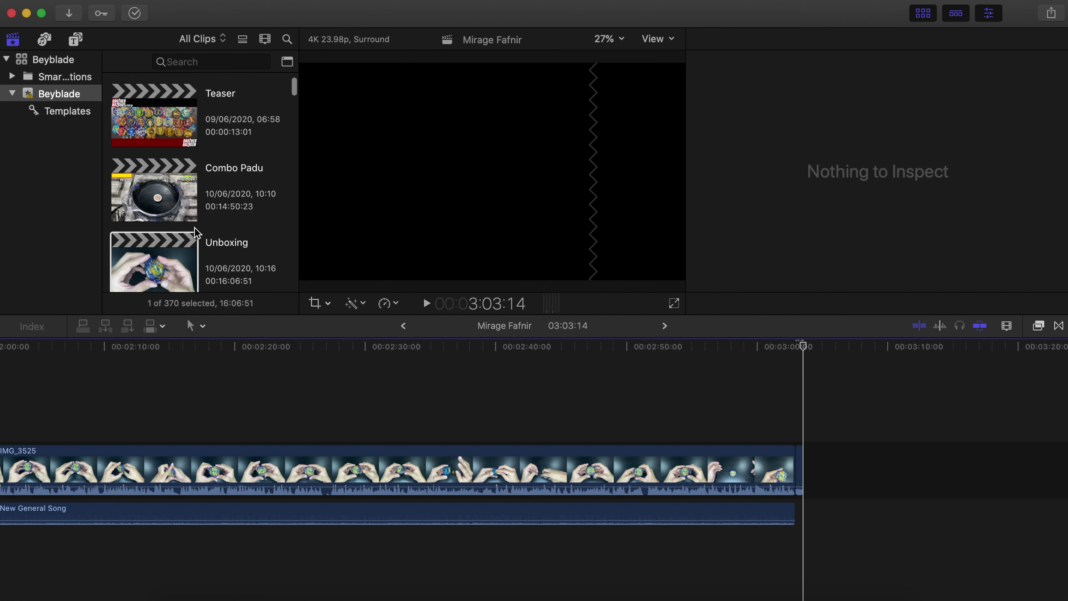
double_click(180, 234)
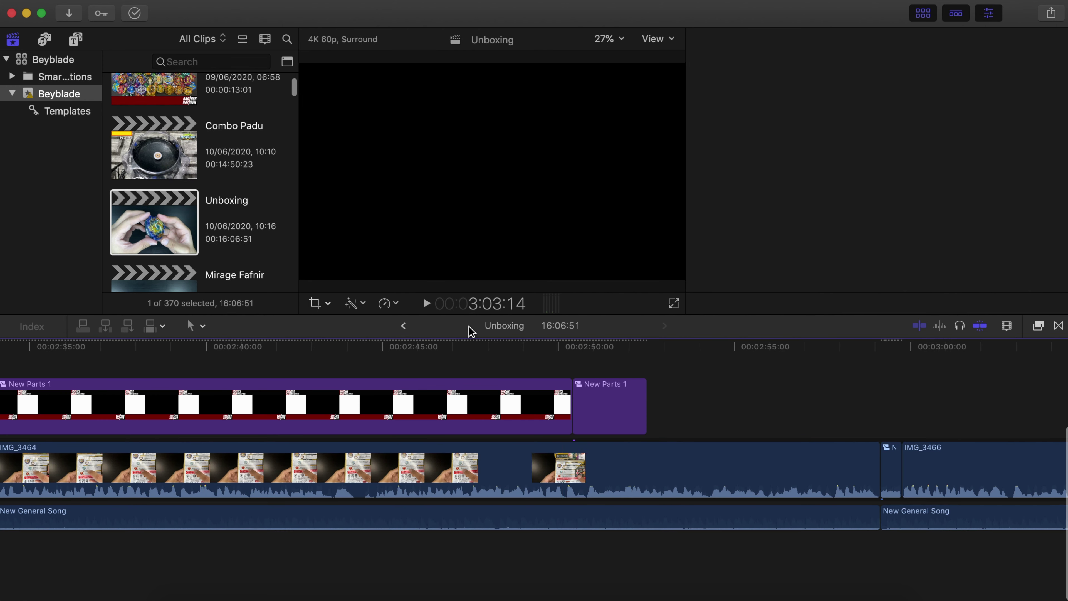
Find the product shots IMG_3469 and IMG_3470 in the Unboxing project and play them back from about 8:24.
scroll(559, 400, "right", 10)
scroll(562, 404, "right", 10)
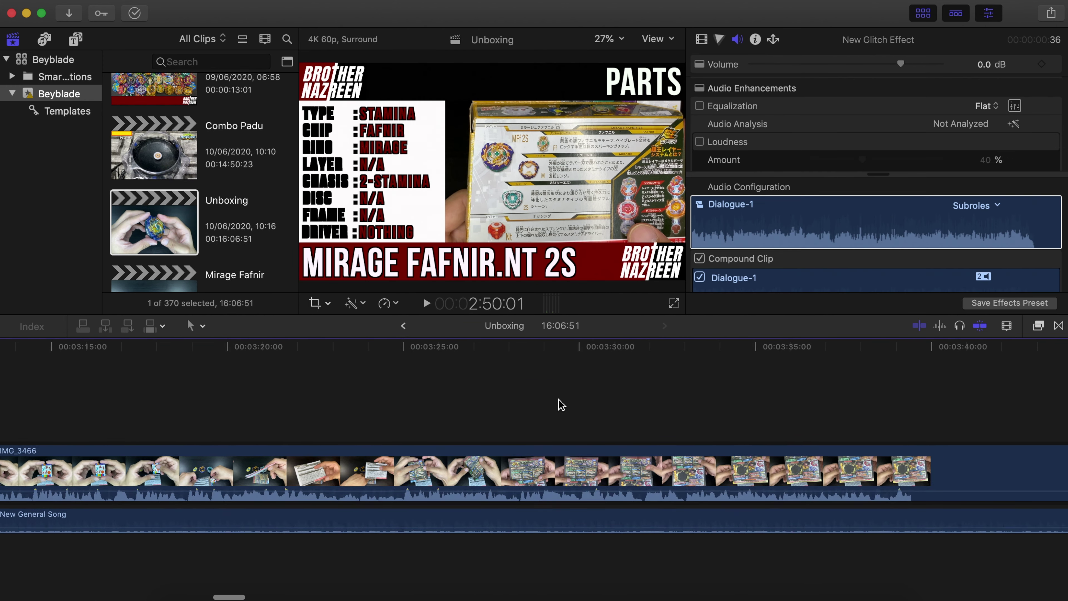
scroll(562, 404, "right", 6)
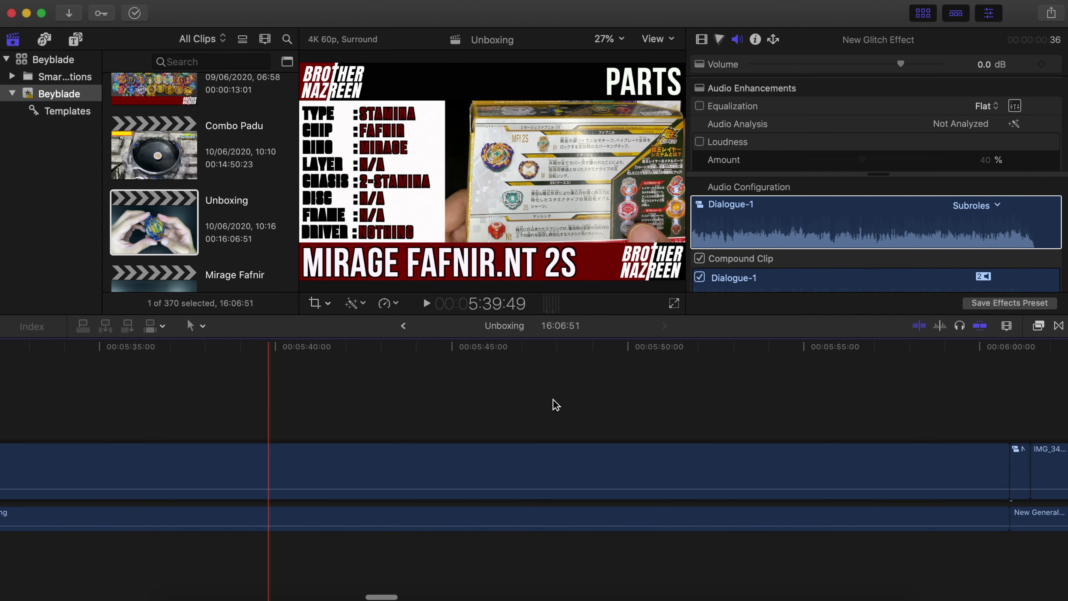
scroll(557, 405, "right", 15)
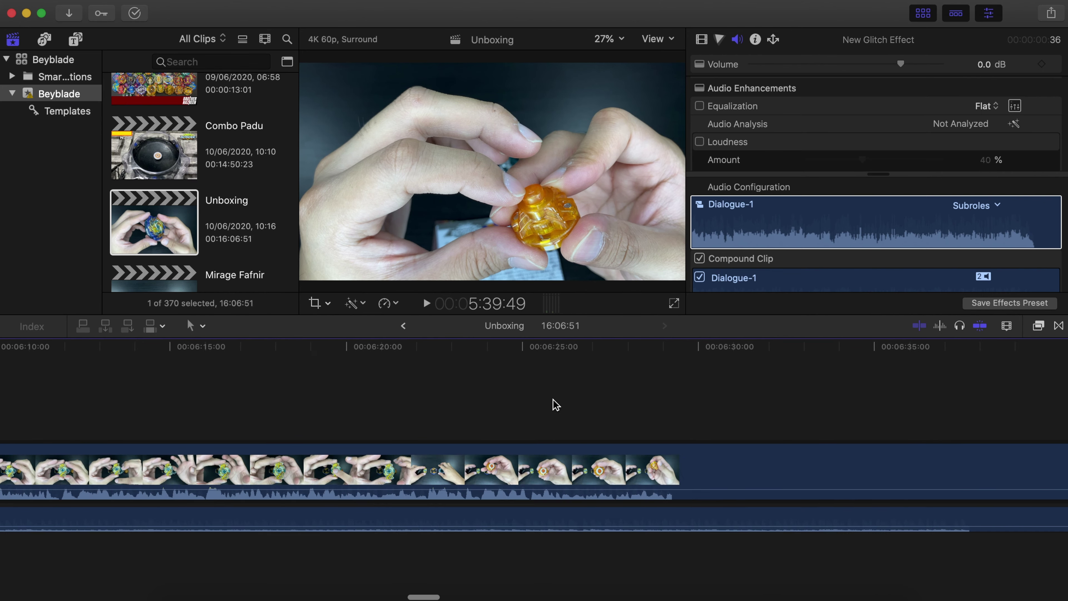
scroll(556, 404, "left", 5)
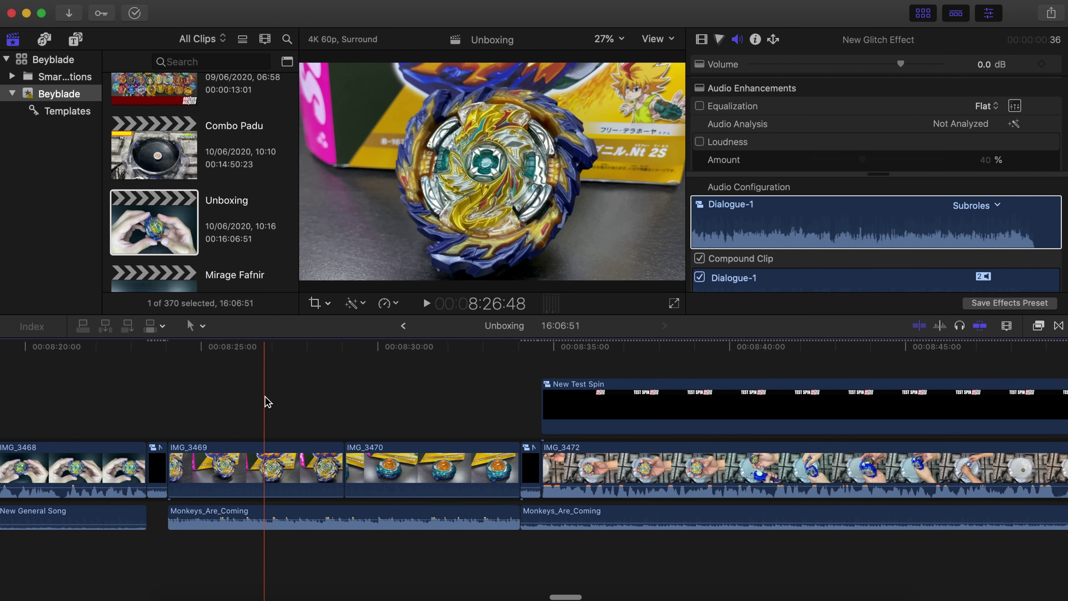
left_click(171, 381)
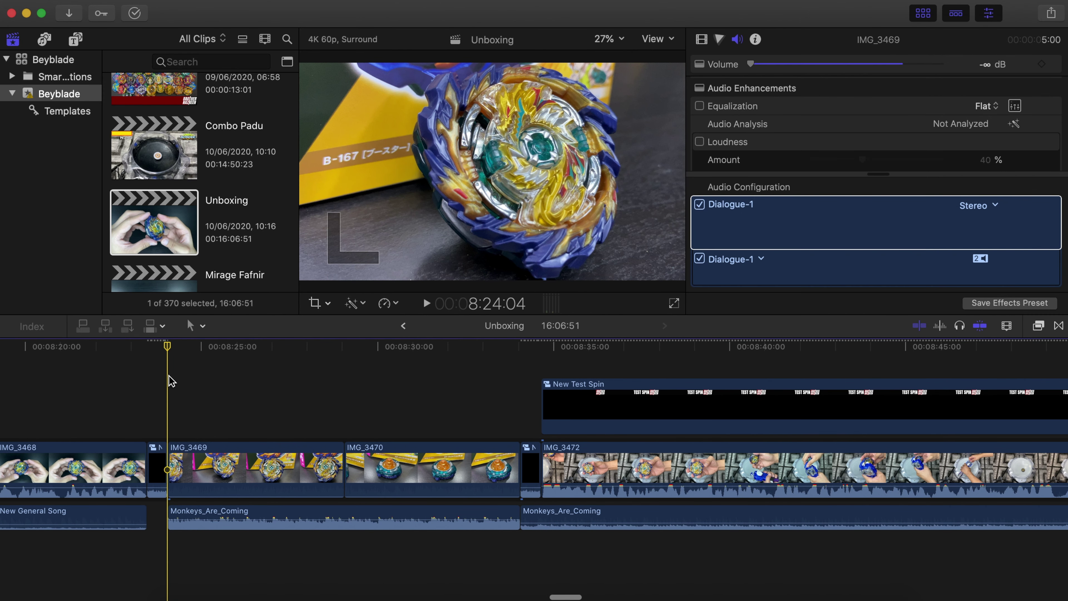
key("space")
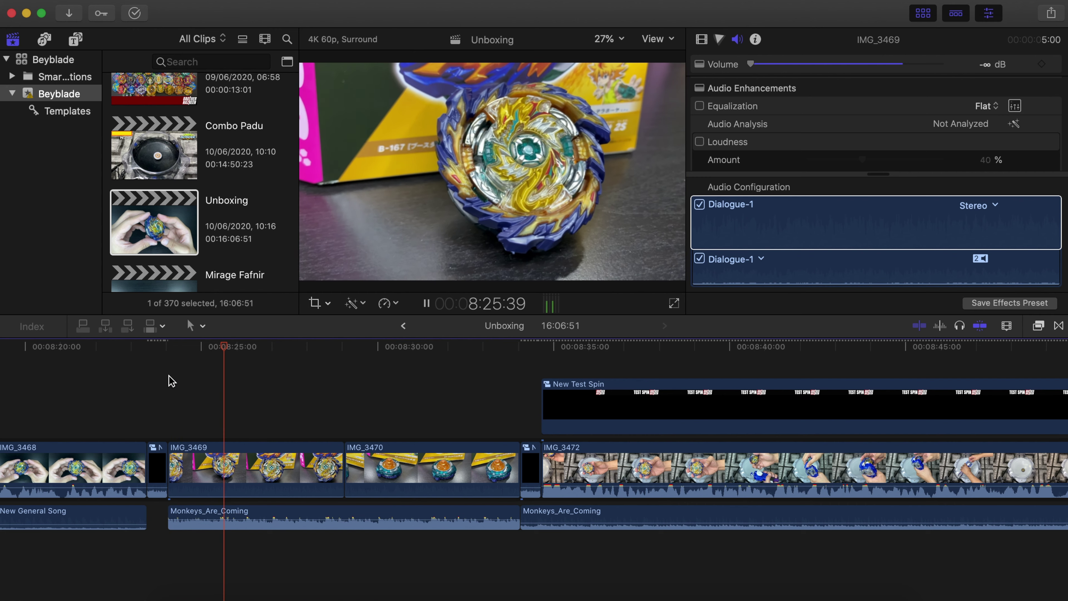
key("space")
Copy IMG_3469, IMG_3470, the glitch clip after them and both Monkeys_Are_Coming clips into the end of the Mirage Fafnir project at 3:03:14.
left_click_drag(319, 400, 530, 527)
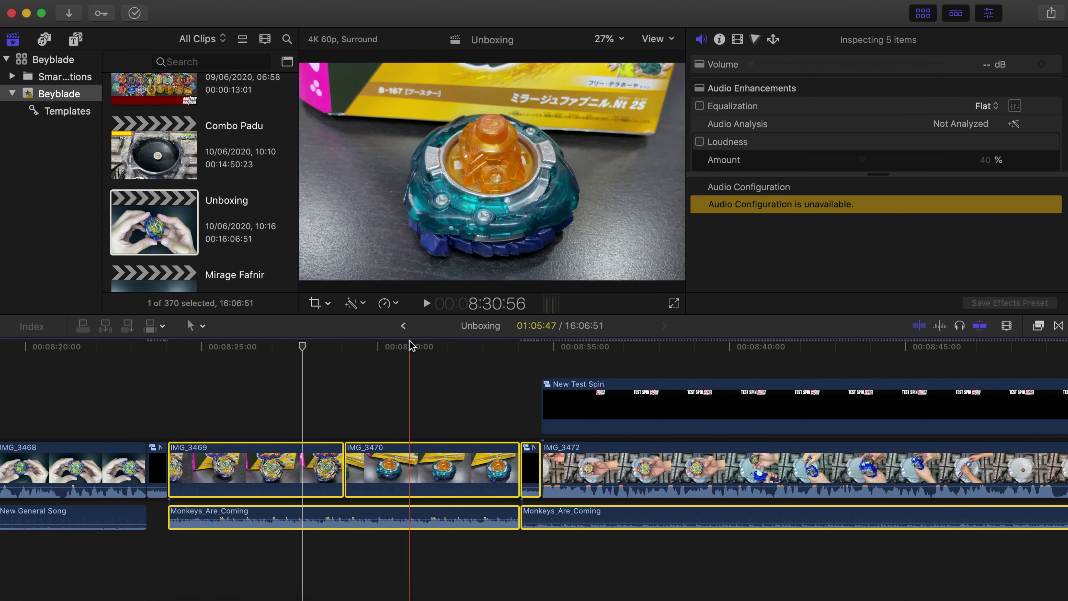
left_click(402, 326)
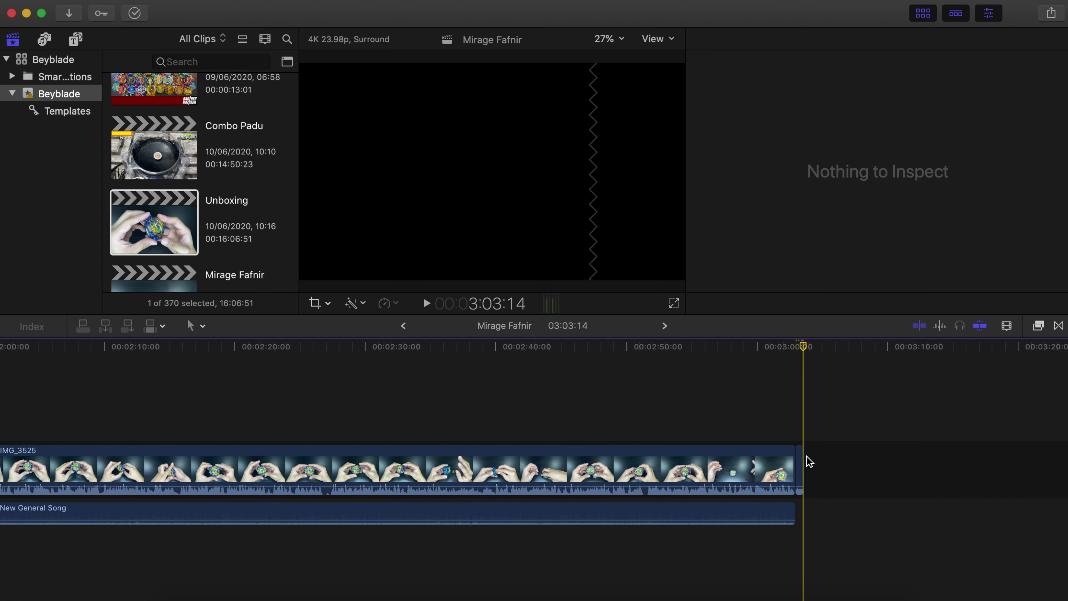
key("super+v")
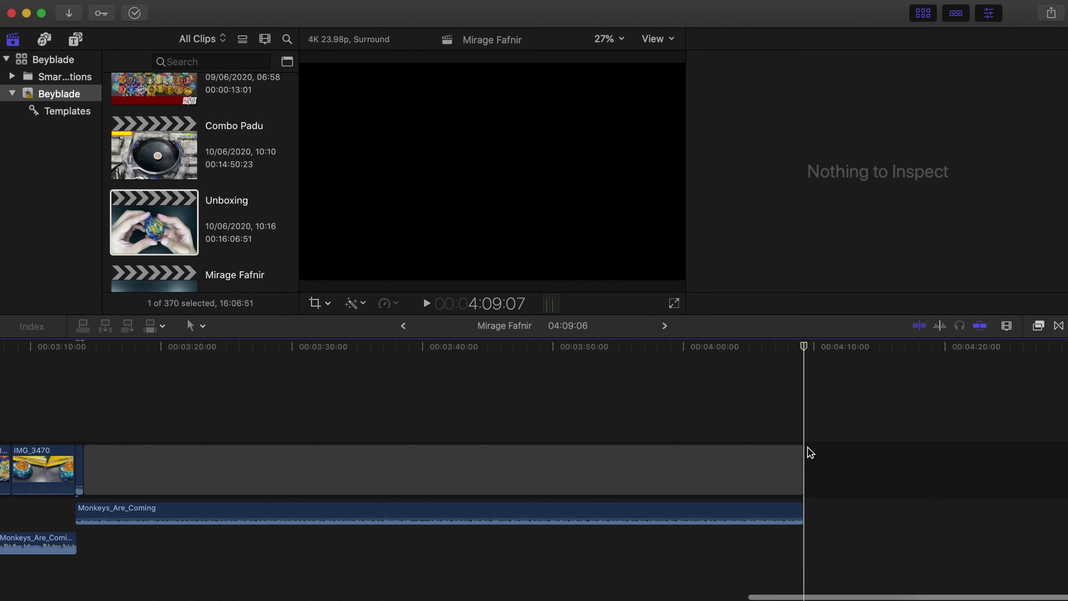
Delete the gap clip that follows the pasted glitch clip after IMG_3470.
left_click(648, 470)
scroll(647, 470, "left", 5)
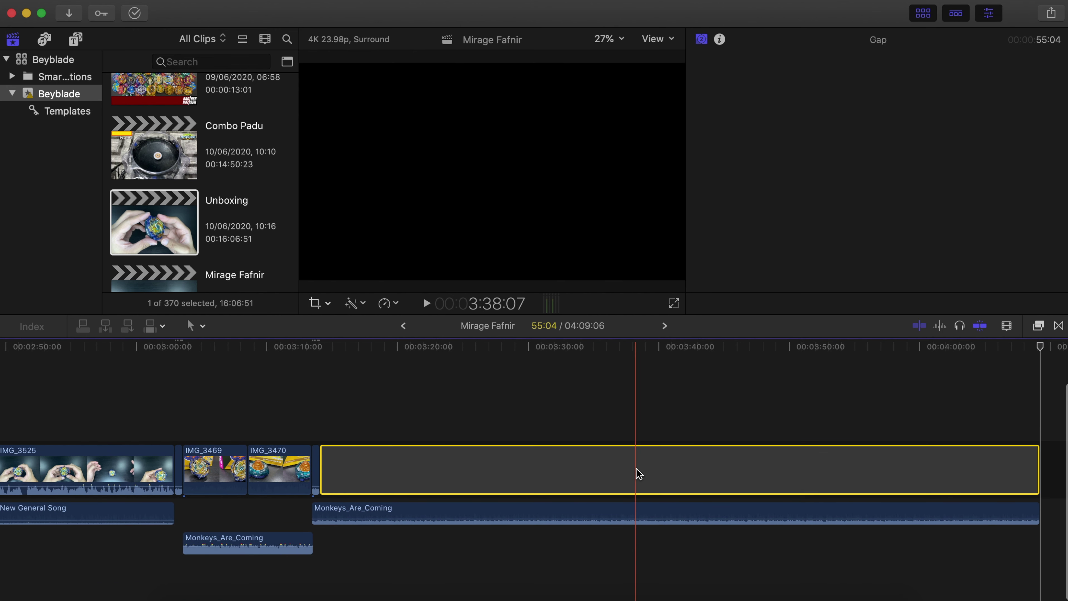
key("Delete")
Trim the short Monkeys_Are_Coming clip to end where the long one starts, and play back from the end of IMG_3525.
left_click(332, 508)
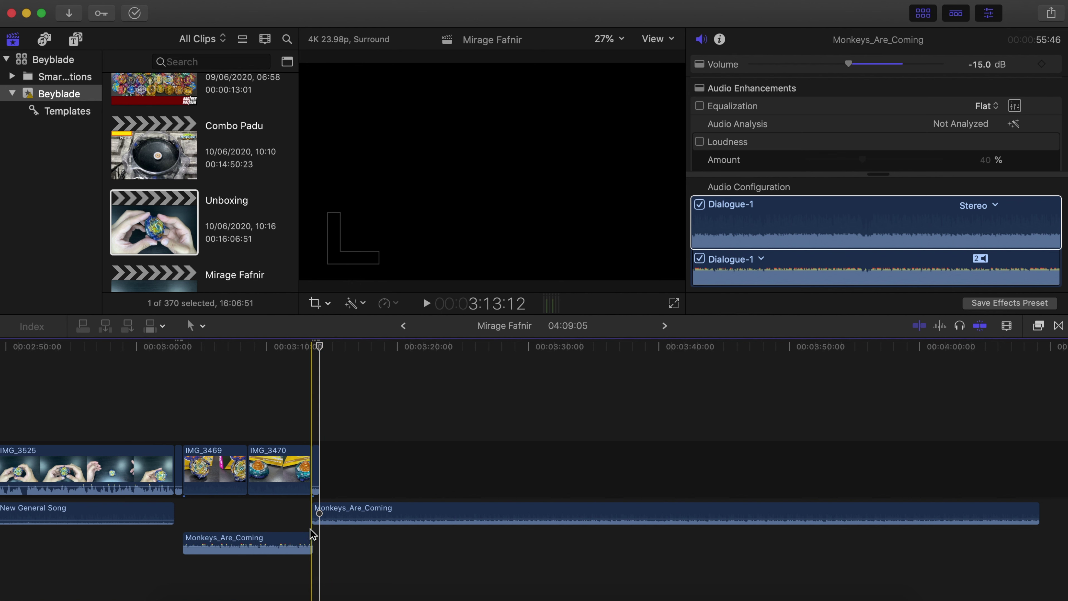
left_click_drag(269, 543, 310, 541)
left_click(162, 365)
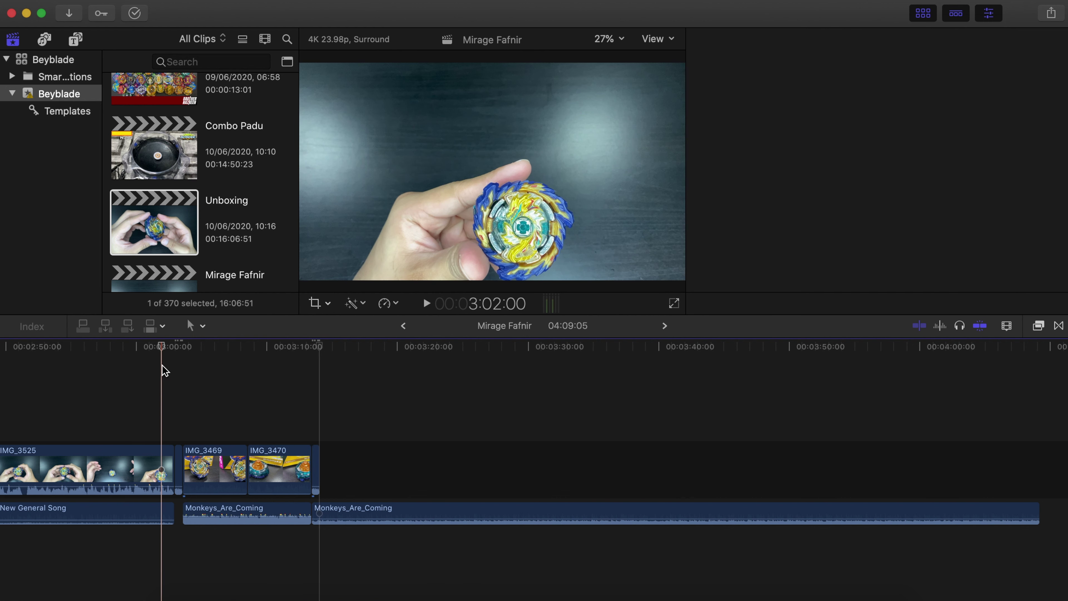
key("space")
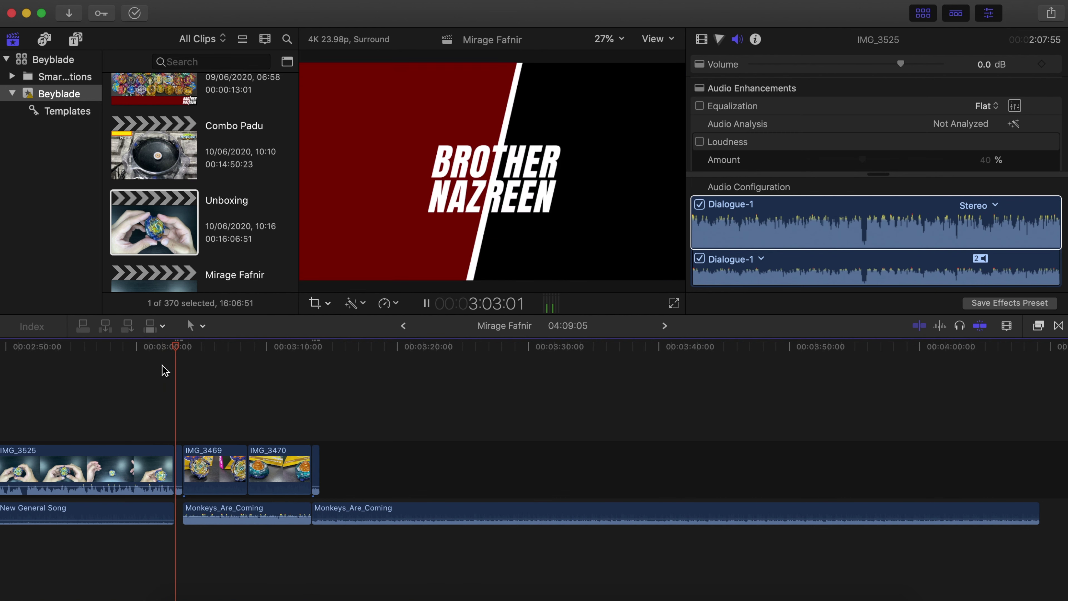
left_click(273, 399)
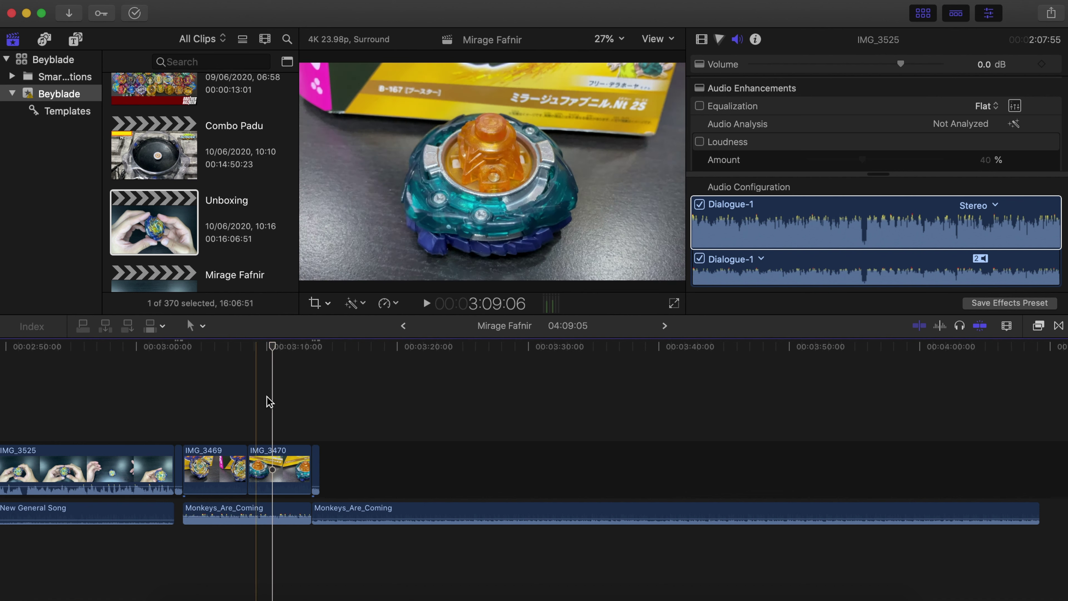
Insert IMG_3528.MOV from the Mirage Valkyrie footage folder after the last glitch clip and enable Noise Removal on it.
left_click(184, 594)
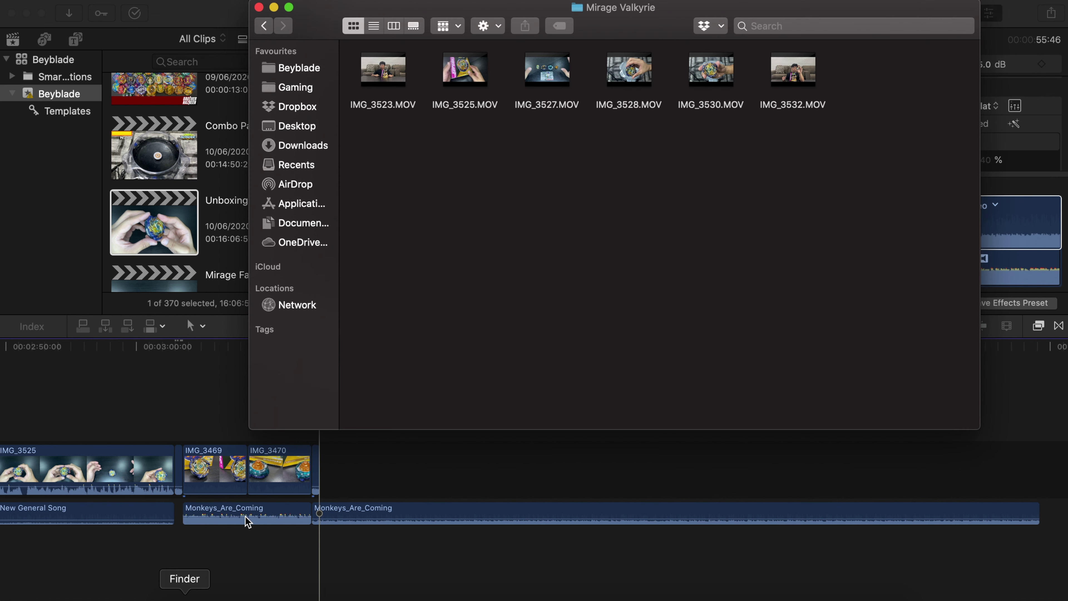
left_click_drag(419, 464, 387, 466)
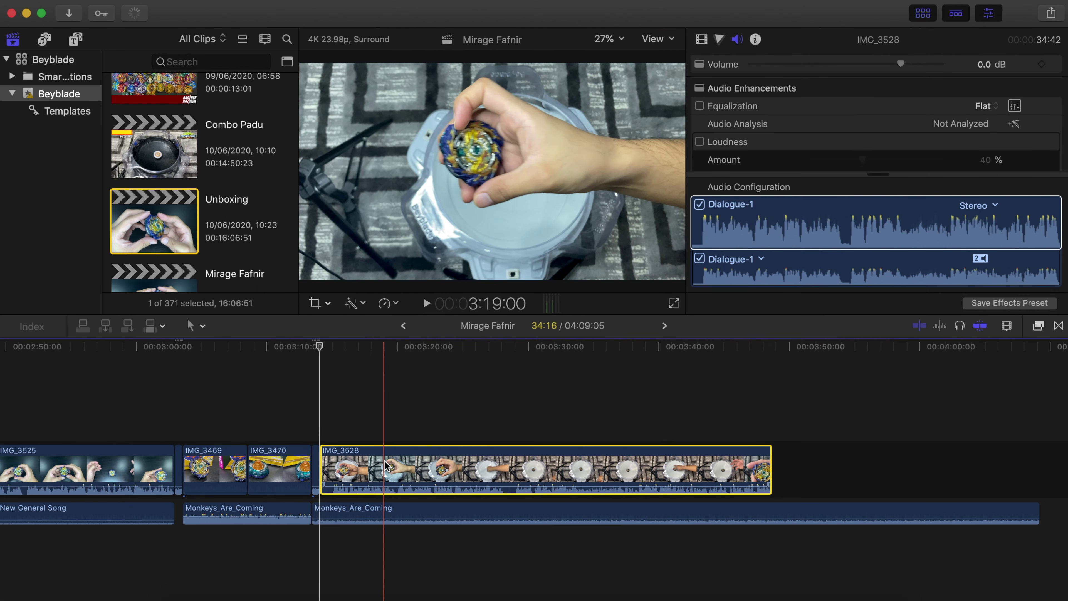
scroll(808, 108, "down", 2)
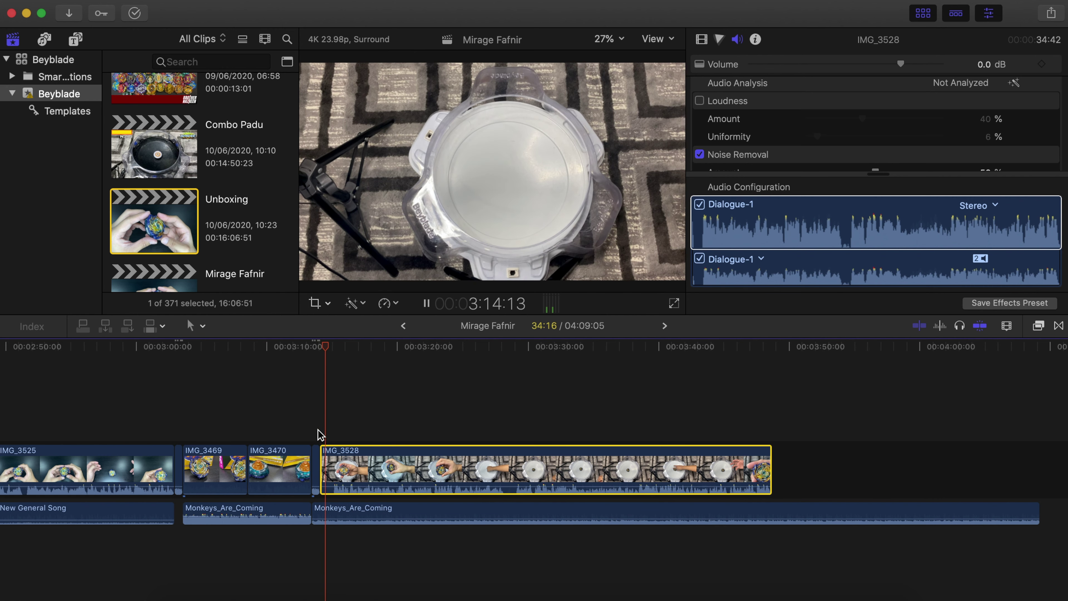
Cut IMG_3528 about one second after its start and delete the short opening piece.
key("space")
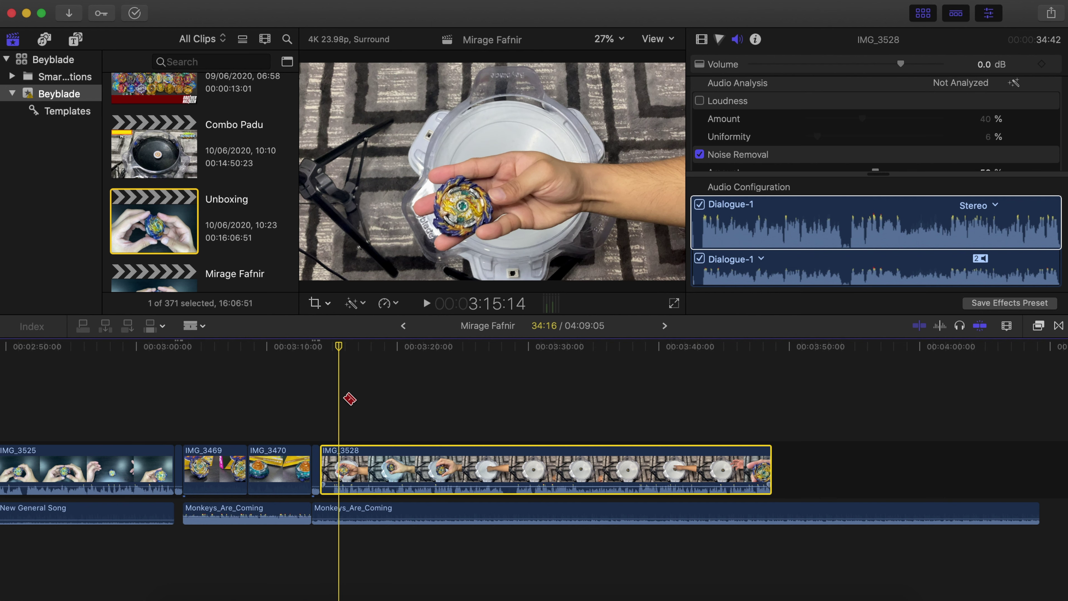
left_click_drag(340, 350, 336, 350)
left_click(340, 451)
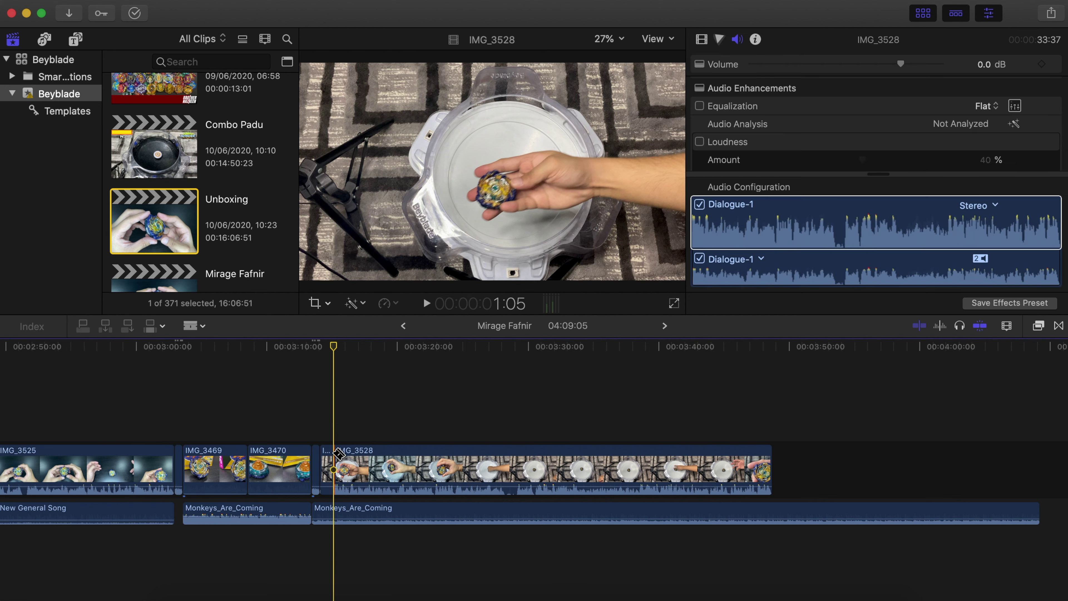
key("Delete")
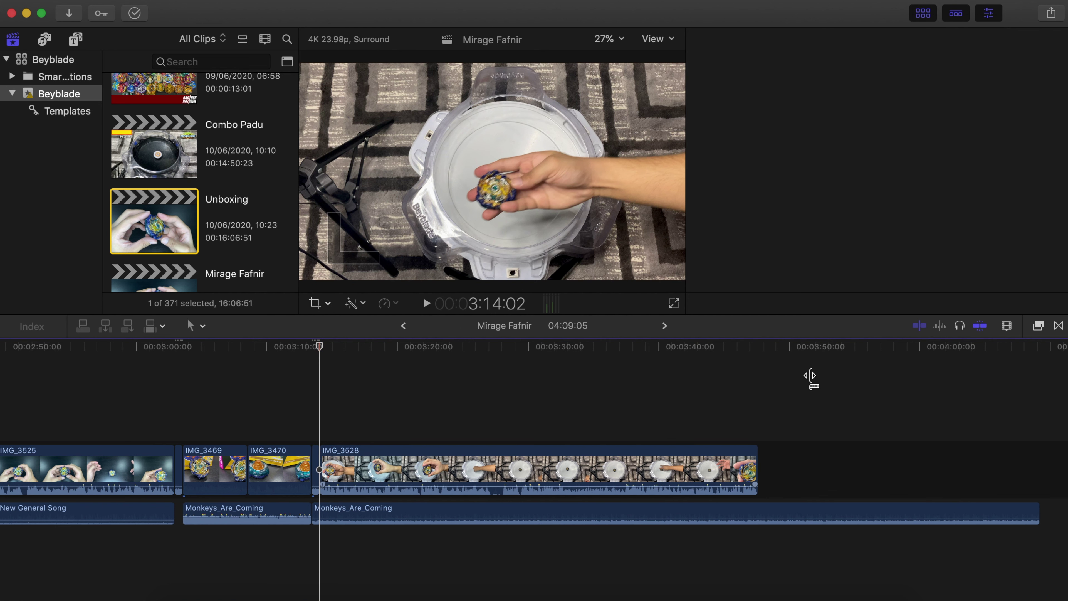
Split the long Monkeys_Are_Coming clip at the end of IMG_3528, at 3:47:16, and delete the part beyond it.
key("space")
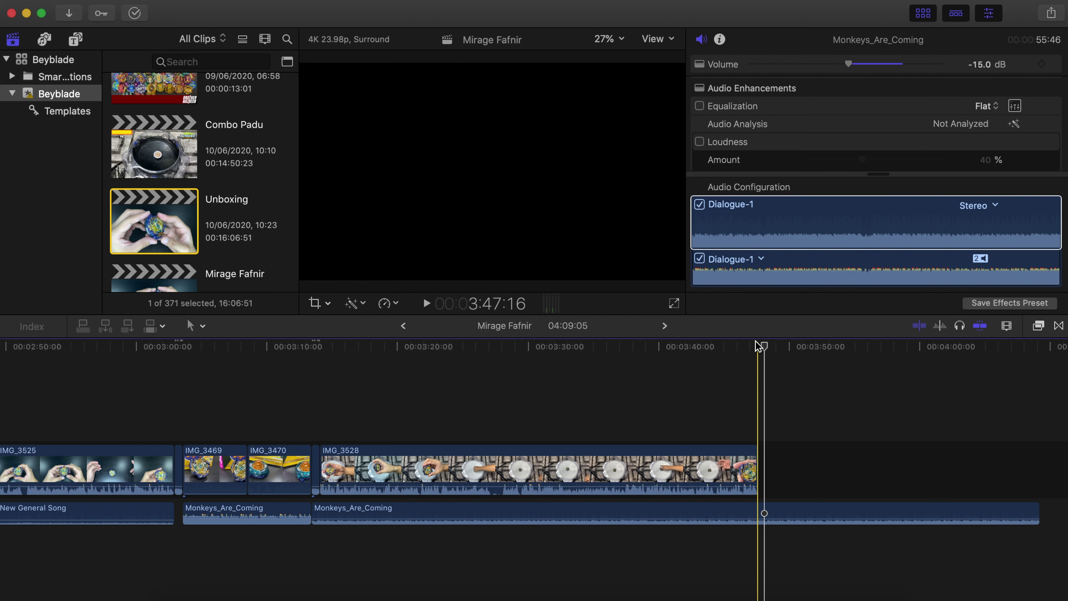
left_click(765, 508)
key("a")
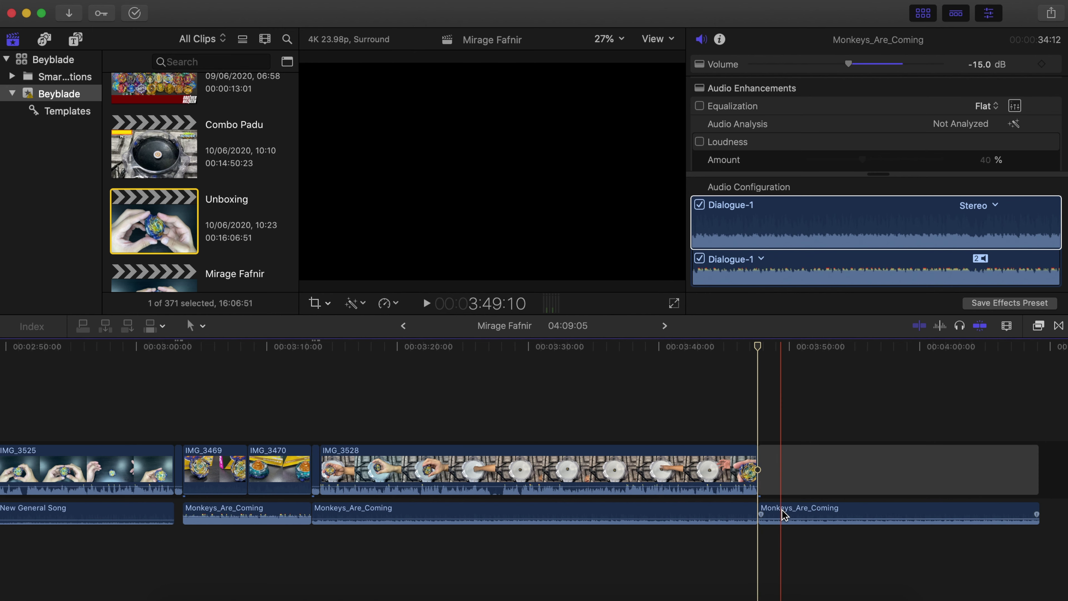
left_click(791, 484)
key("Delete")
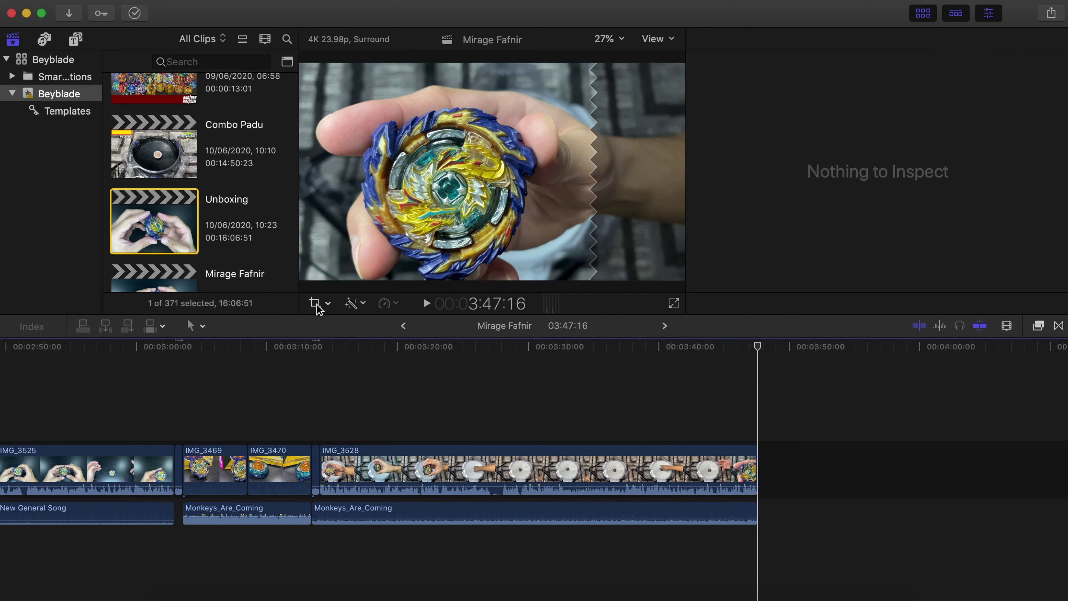
Play back the glitch transition into IMG_3528 and park the playhead at the start of IMG_3528, at 3:14:02.
left_click(317, 345)
key("space")
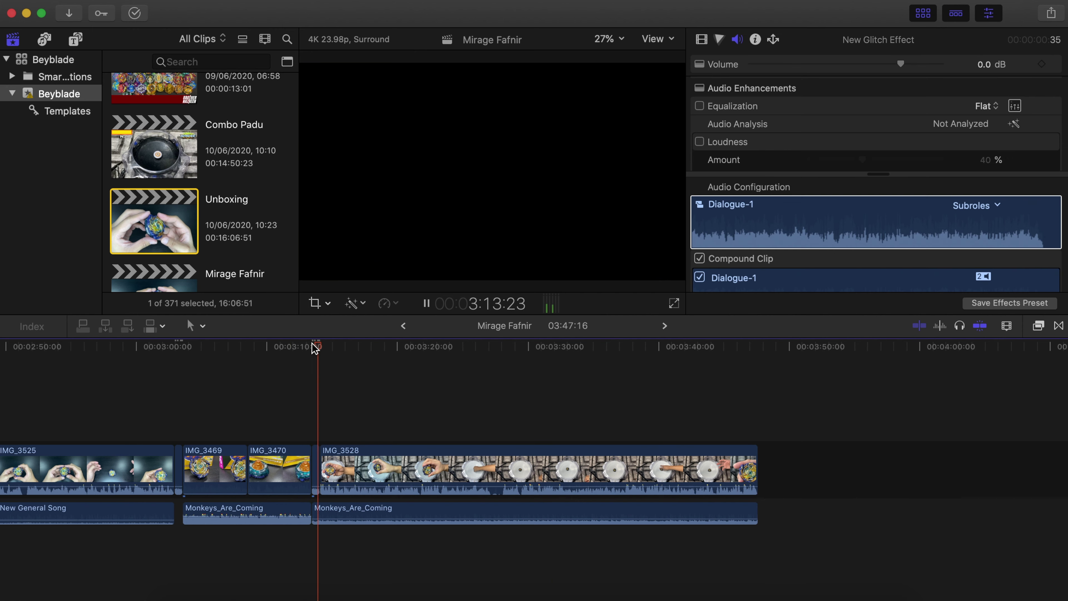
key("space")
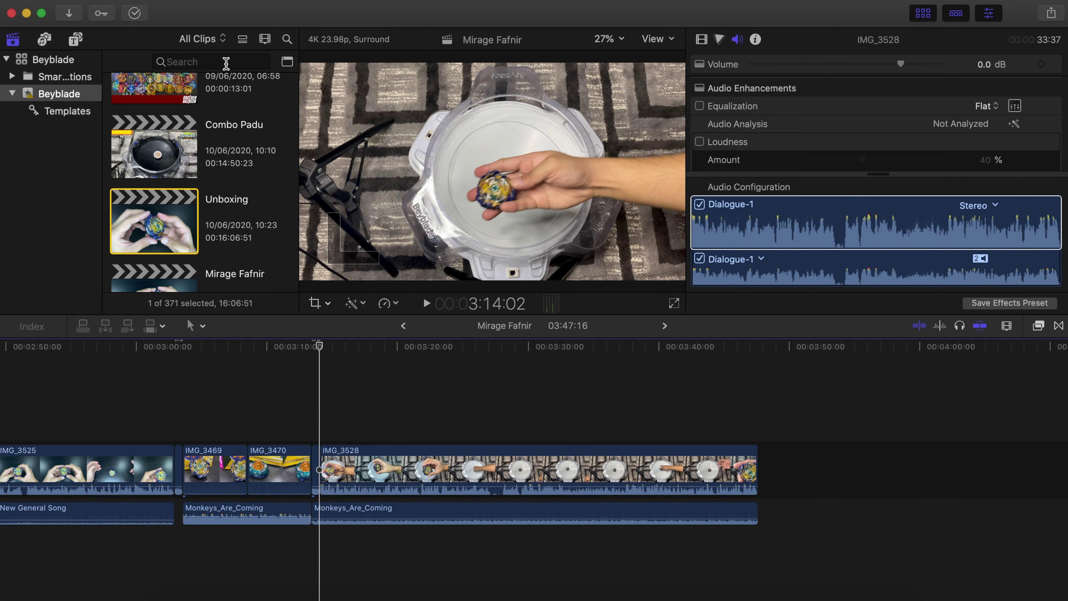
Copy the New Test Spin title with its short end clip from the Unboxing project and connect it above the start of IMG_3528 in Mirage Fafnir.
double_click(173, 137)
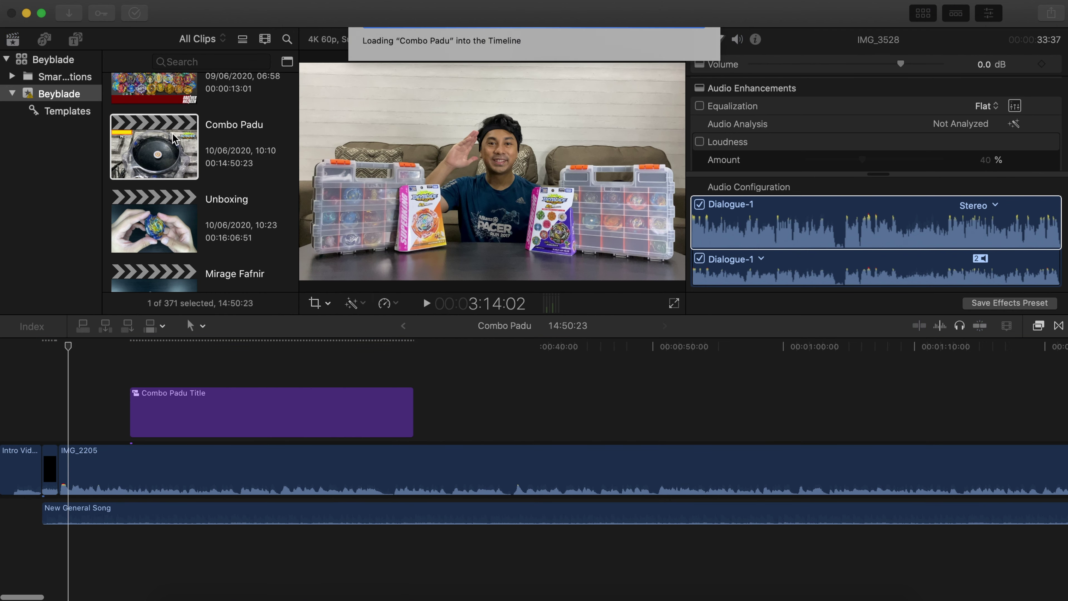
double_click(168, 210)
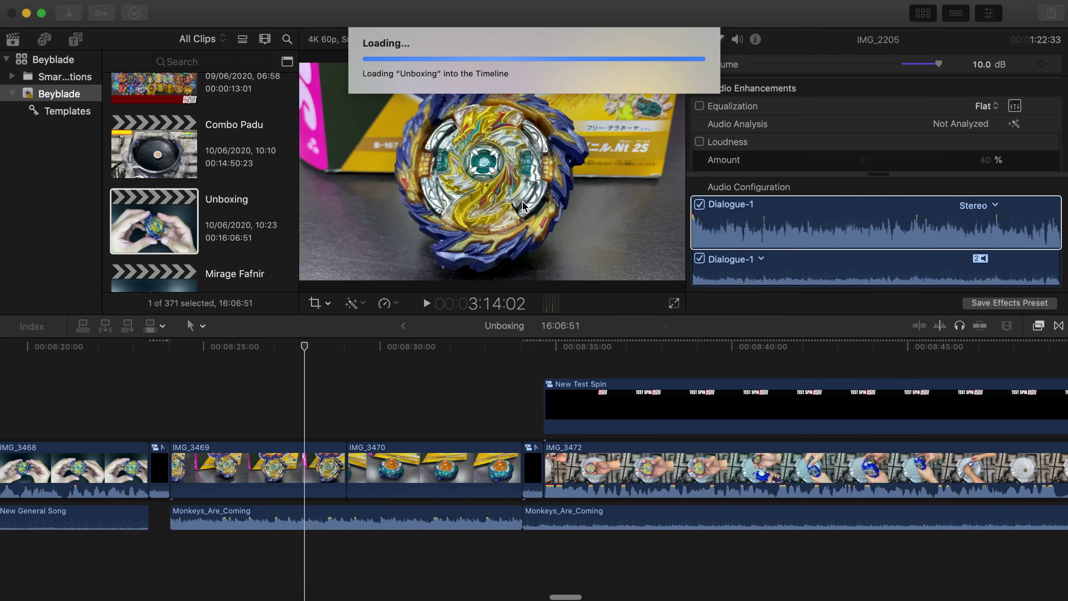
scroll(738, 411, "right", 15)
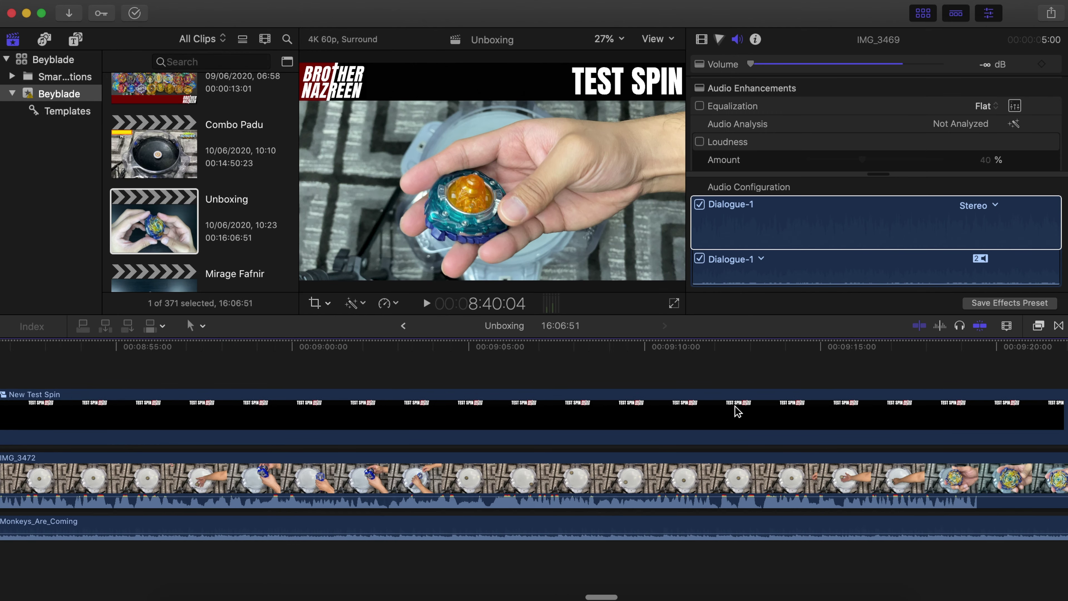
left_click_drag(597, 364, 627, 399)
left_click(404, 325)
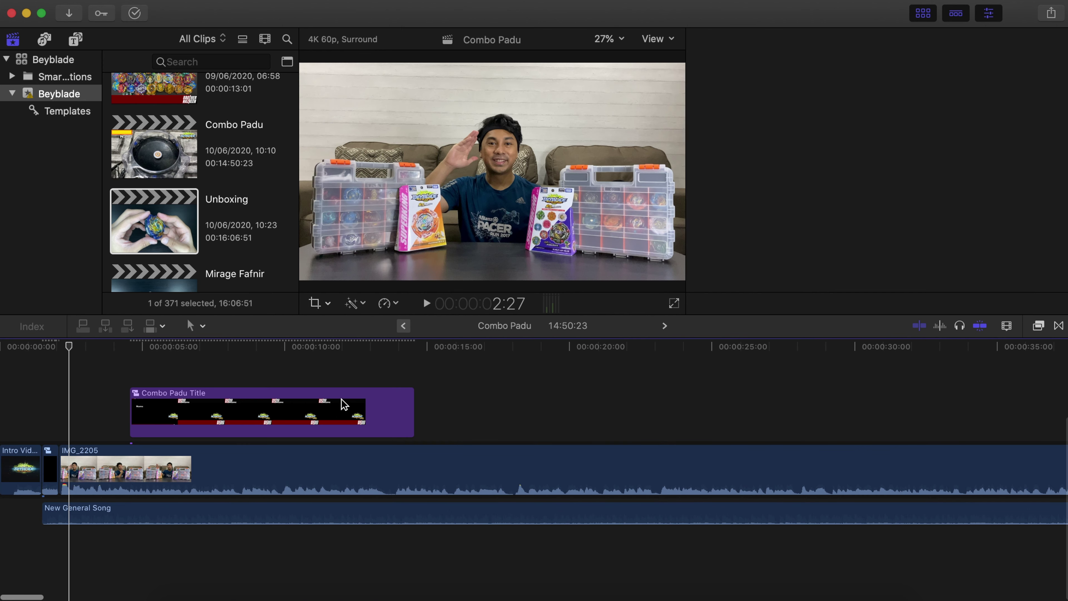
scroll(364, 421, "right", 10)
scroll(366, 421, "right", 20)
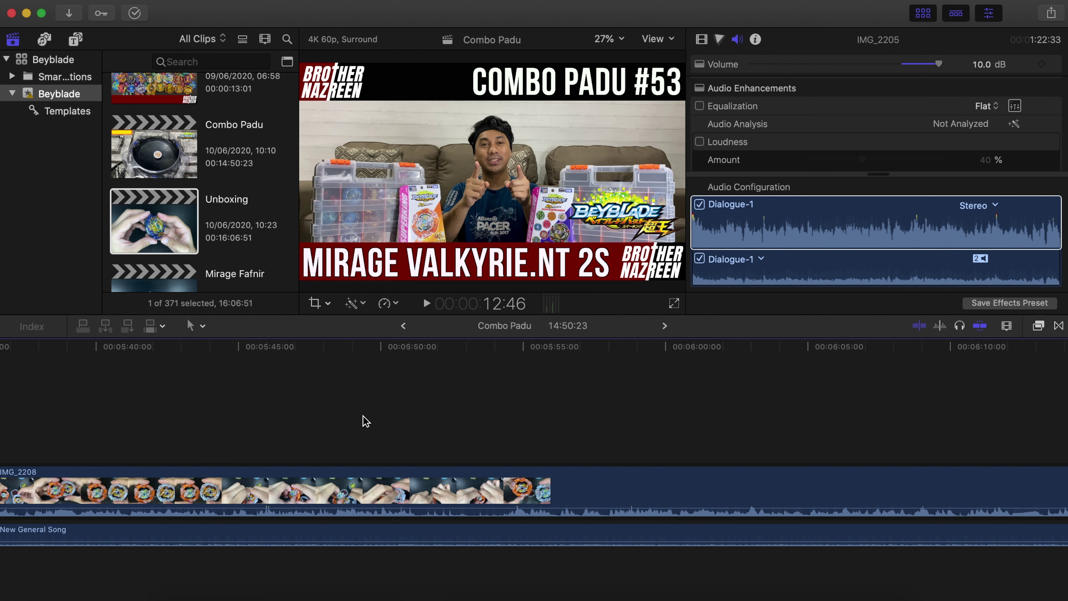
scroll(168, 217, "down", 5)
double_click(169, 217)
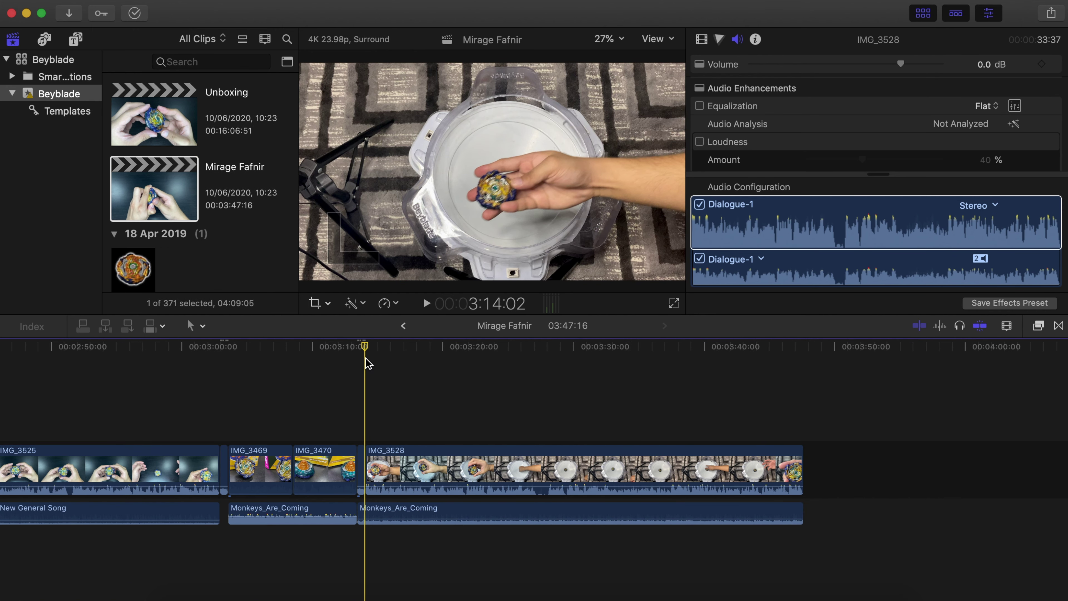
key("alt+v")
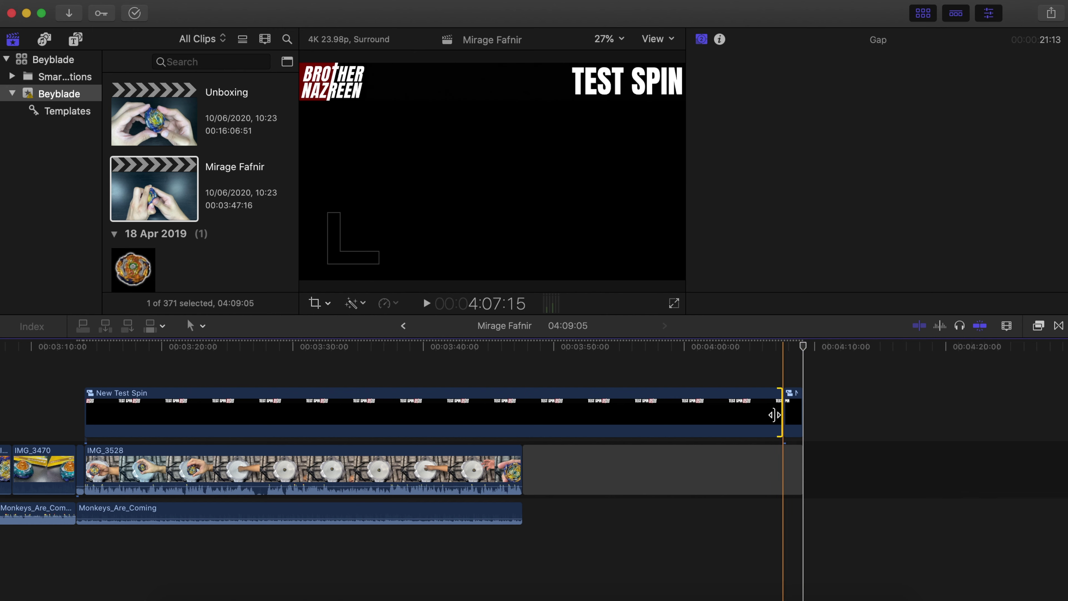
Shorten the New Test Spin title, align its end clip with the end of IMG_3528, and delete the leftover gap.
left_click_drag(775, 415, 493, 414)
left_click_drag(793, 412, 505, 415)
left_click(557, 467)
key("Delete")
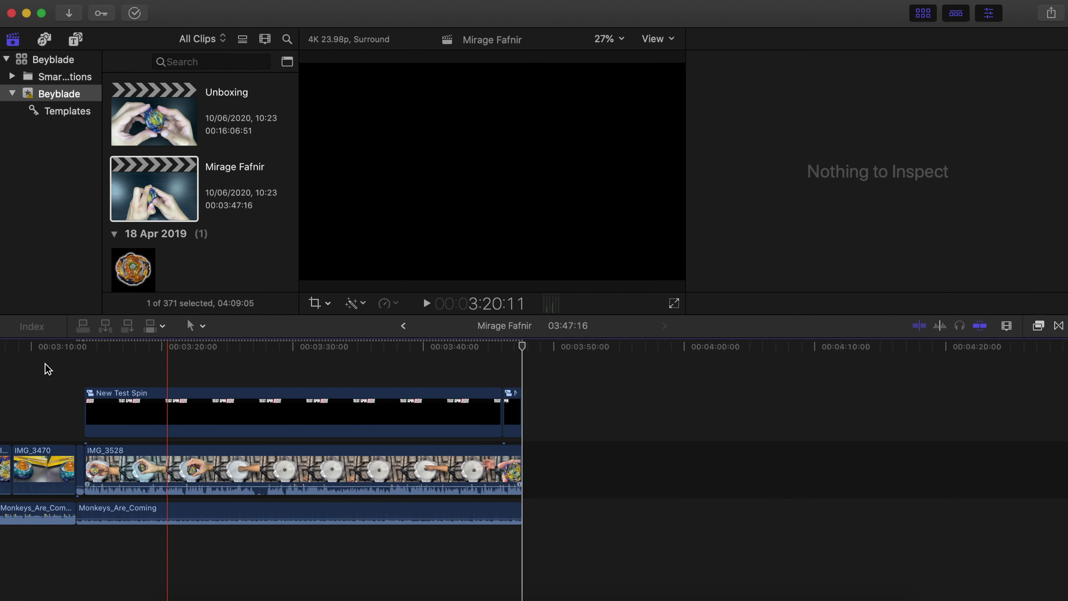
Set the Anchor Y of IMG_3528 to 120 px to reframe it beneath the title, and play back the framing.
key("super+4")
key("space")
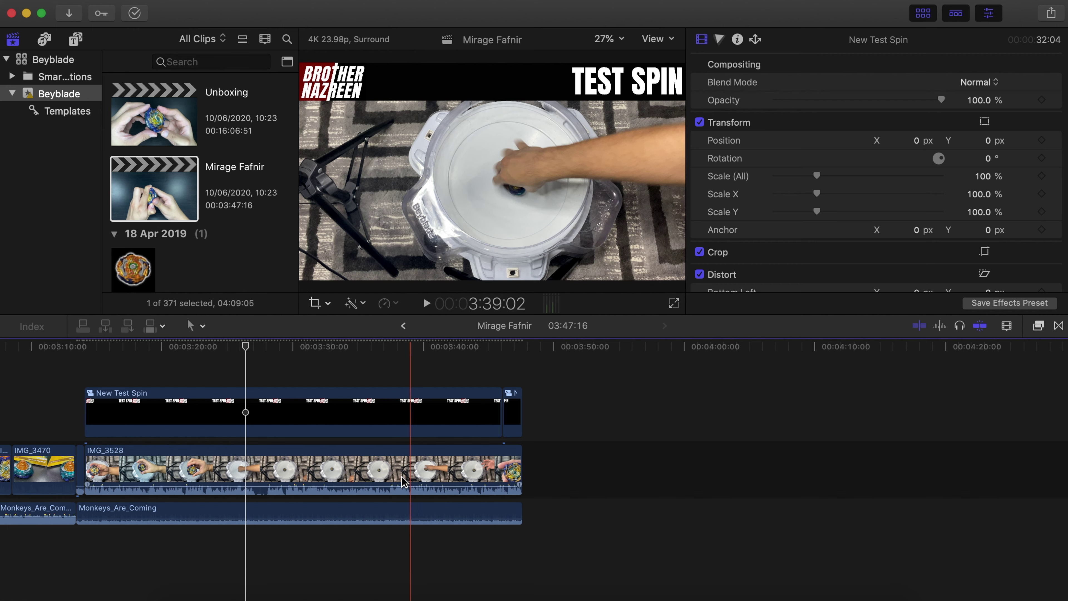
left_click(441, 470)
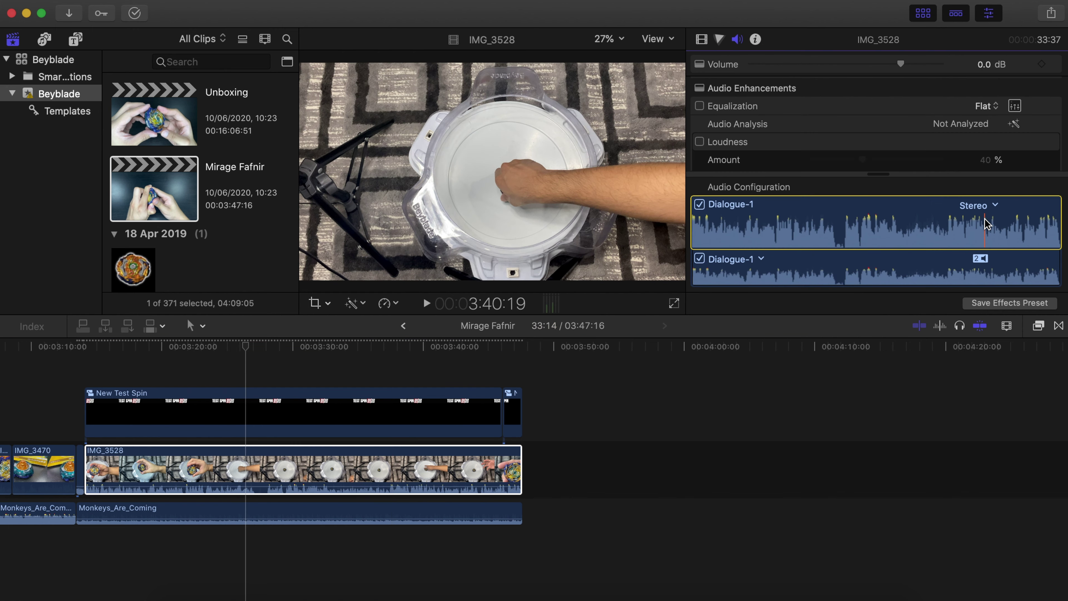
left_click(702, 40)
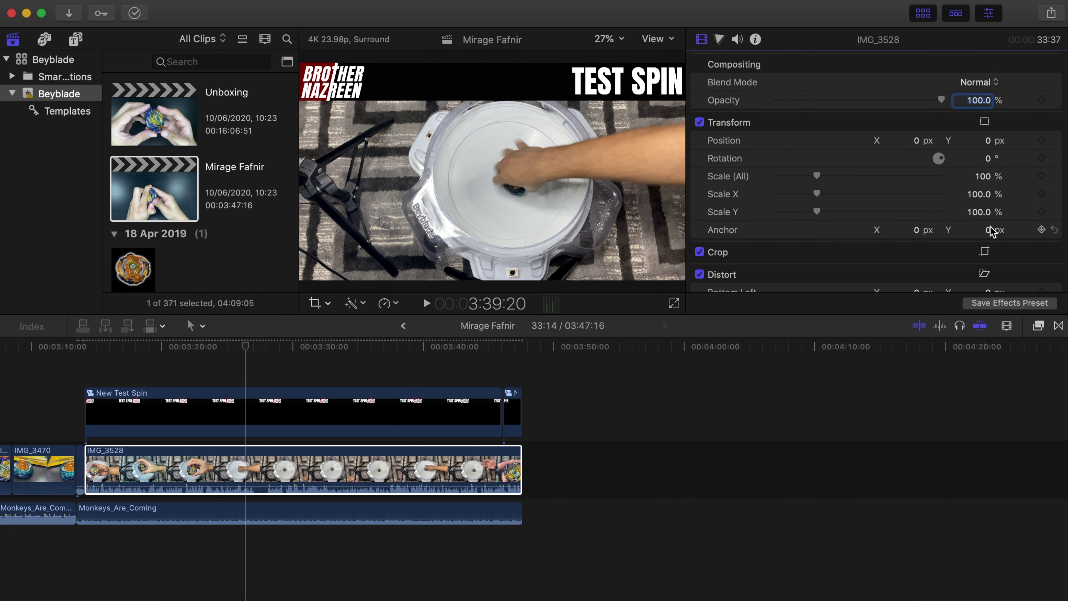
left_click_drag(991, 233, 991, 208)
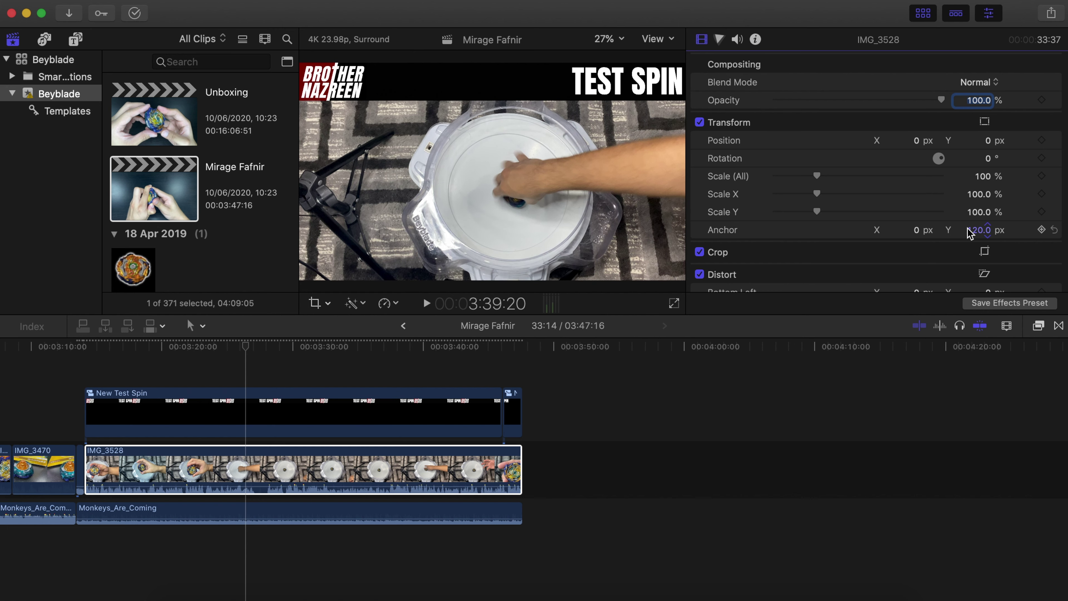
left_click(246, 346)
key("space")
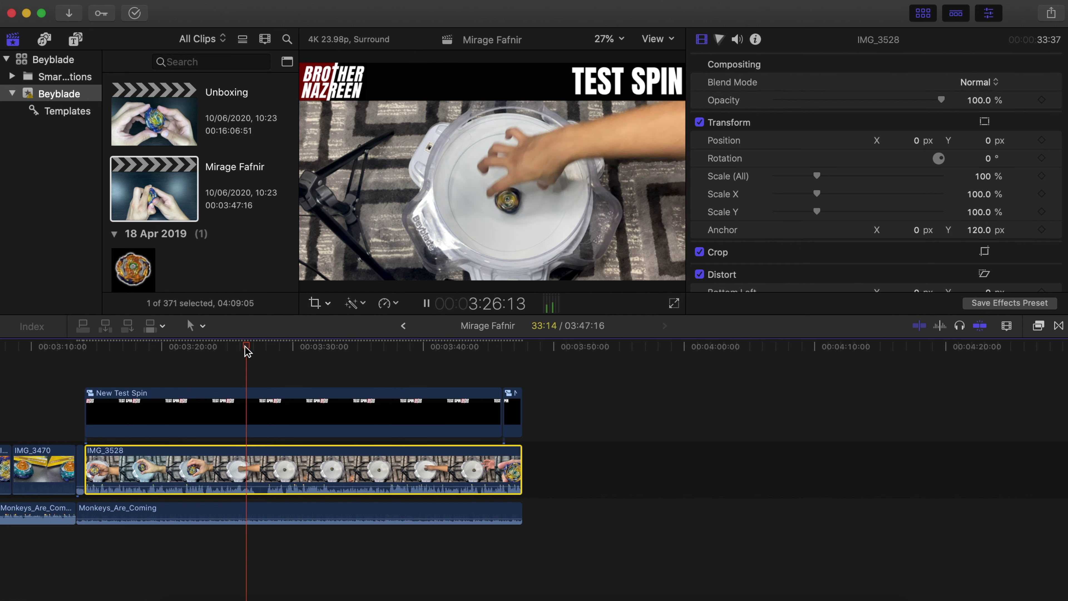
Place a copy of the New Glitch Effect clip at the end of IMG_3528, at 3:47:16.
left_click(521, 346)
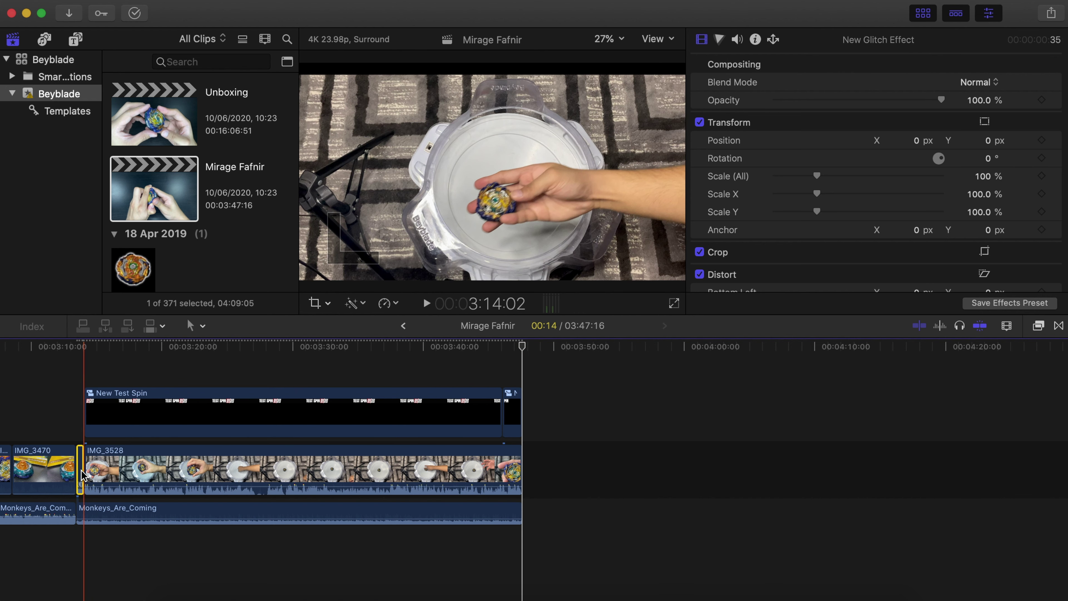
left_click(91, 410)
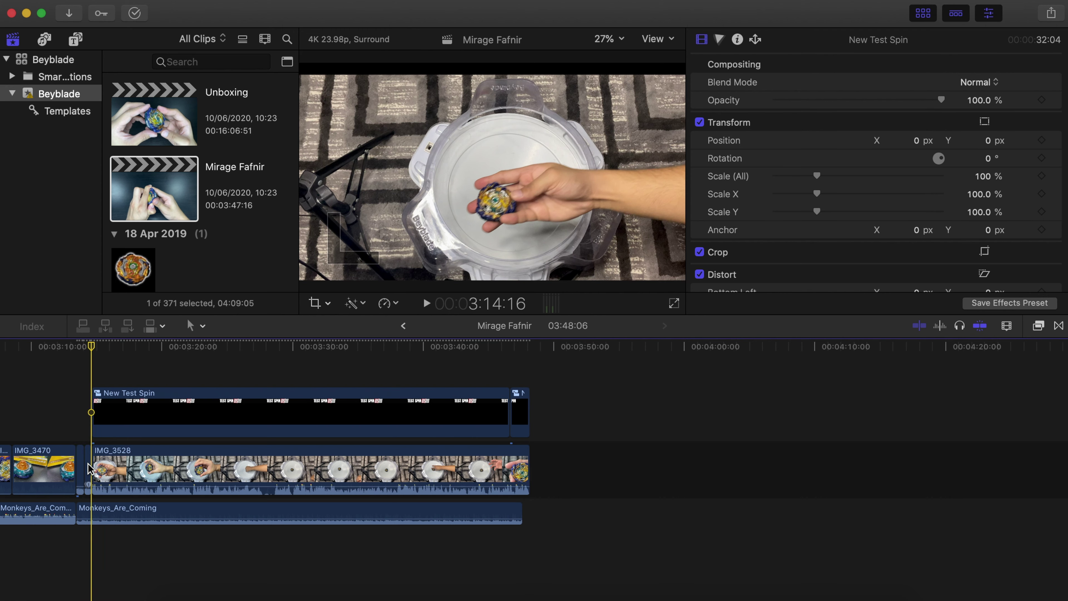
left_click(523, 360)
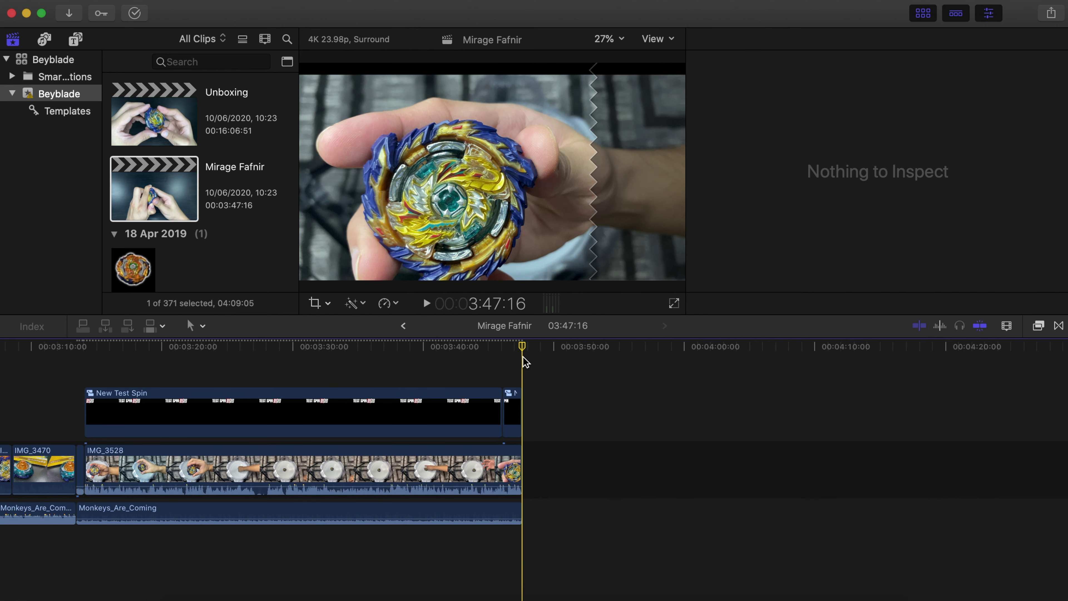
key("space")
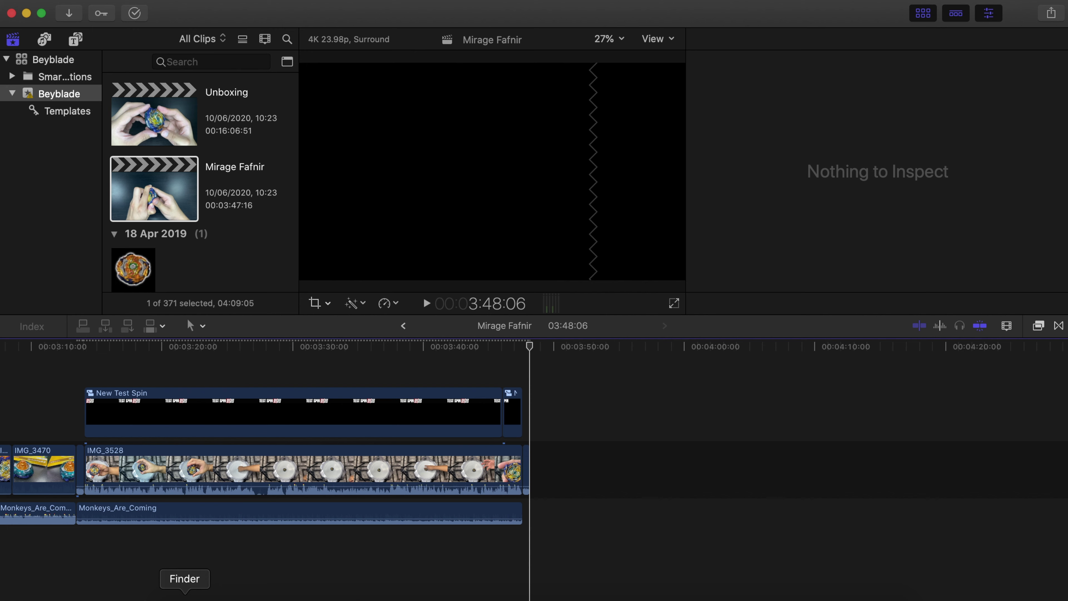
Insert the IMG_3530 footage from Finder after the last glitch clip and select it in the timeline.
left_click(184, 597)
left_click(726, 78)
left_click_drag(703, 151, 587, 478)
left_click(617, 468)
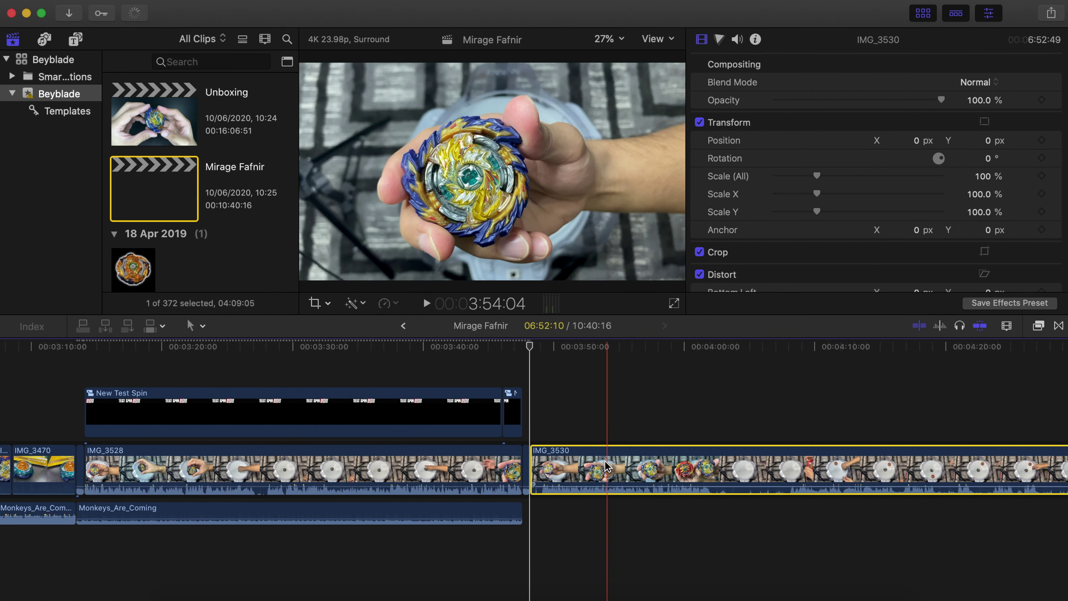
Cut IMG_3530 about one second after its start and delete the short opening piece.
scroll(598, 466, "up", 2)
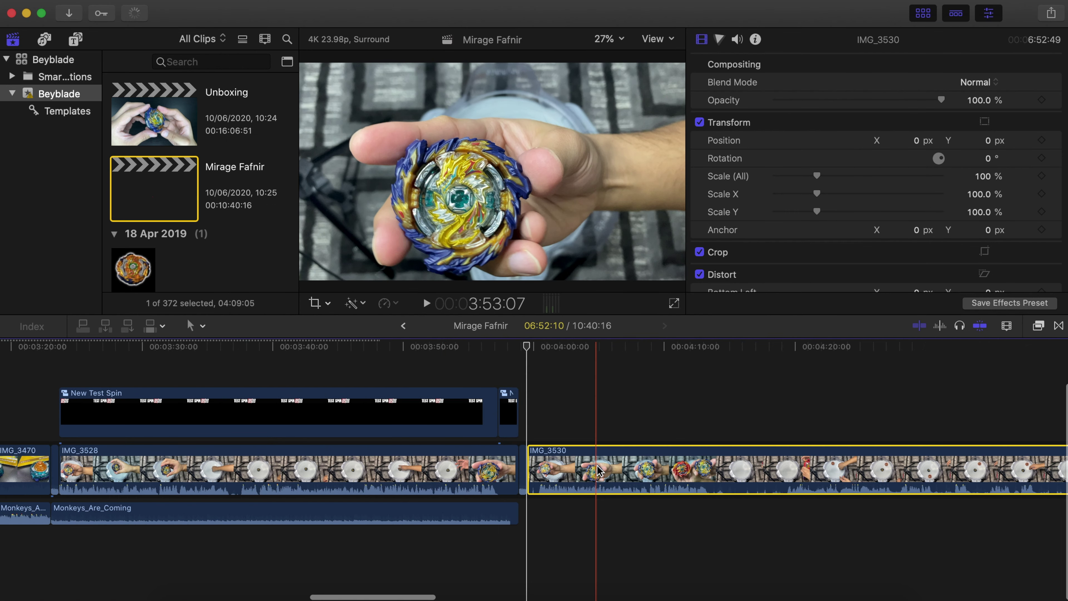
key("b")
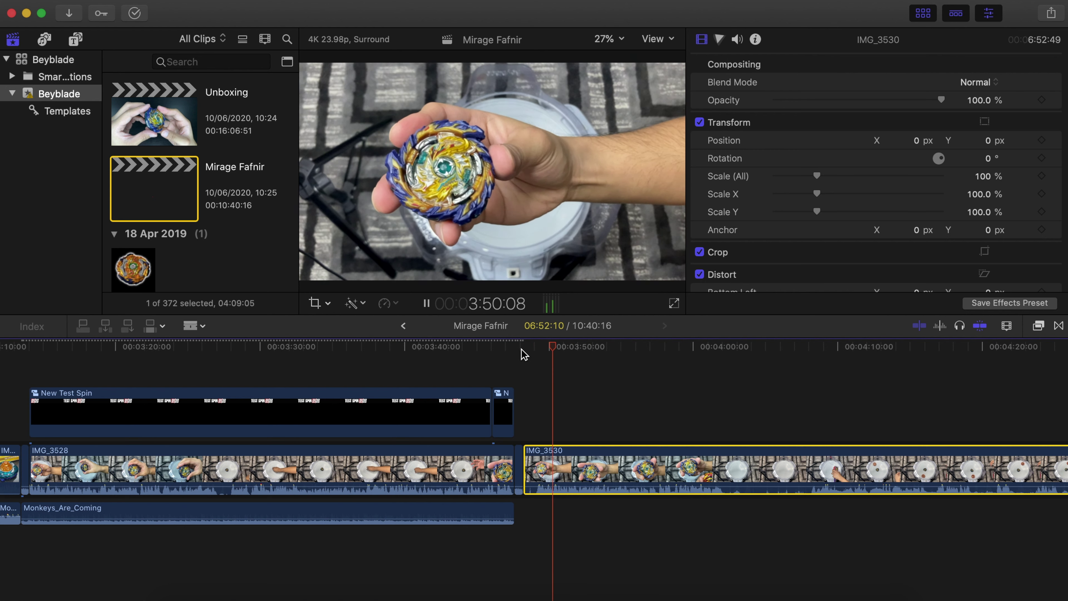
key("space")
left_click(537, 461)
key("a")
key("Delete")
Play IMG_3530 past the Beyblade introduction and split it at about 4:01, where the stadium is empty.
key("b")
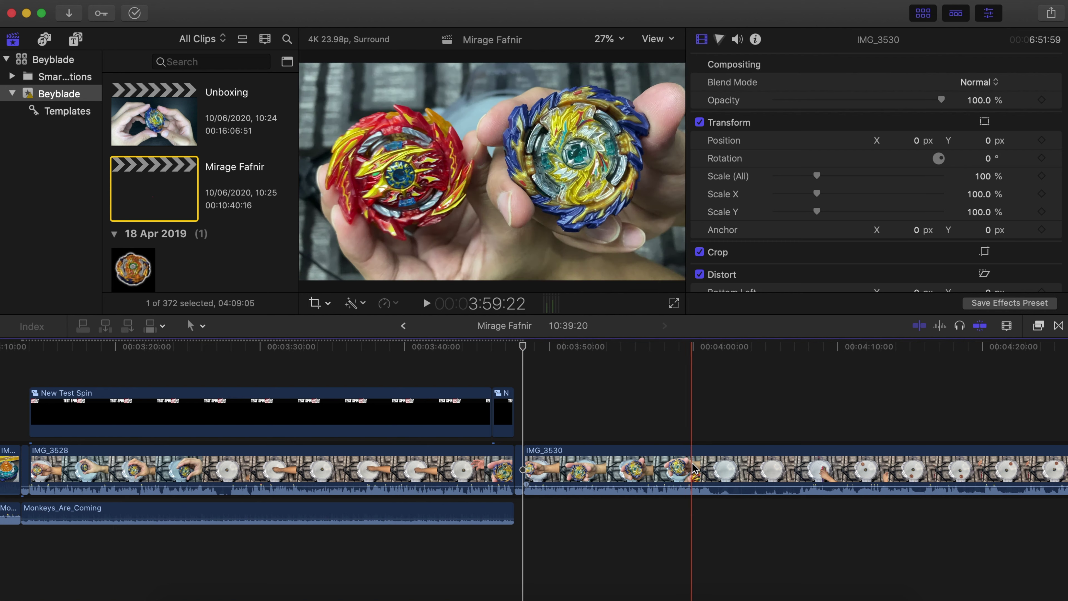
left_click(695, 347)
key("space")
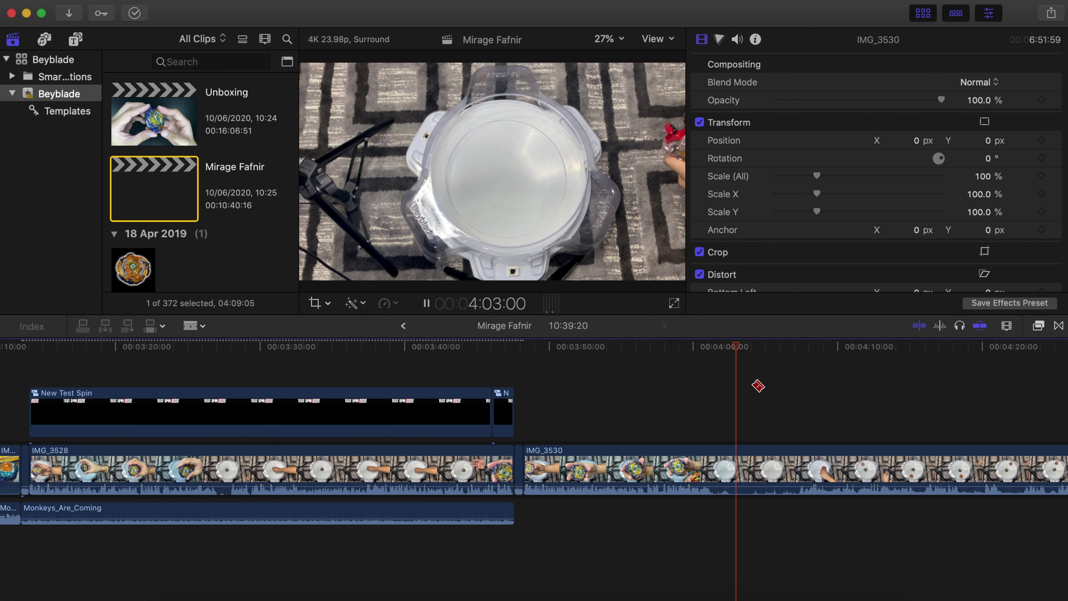
scroll(759, 384, "right", 2)
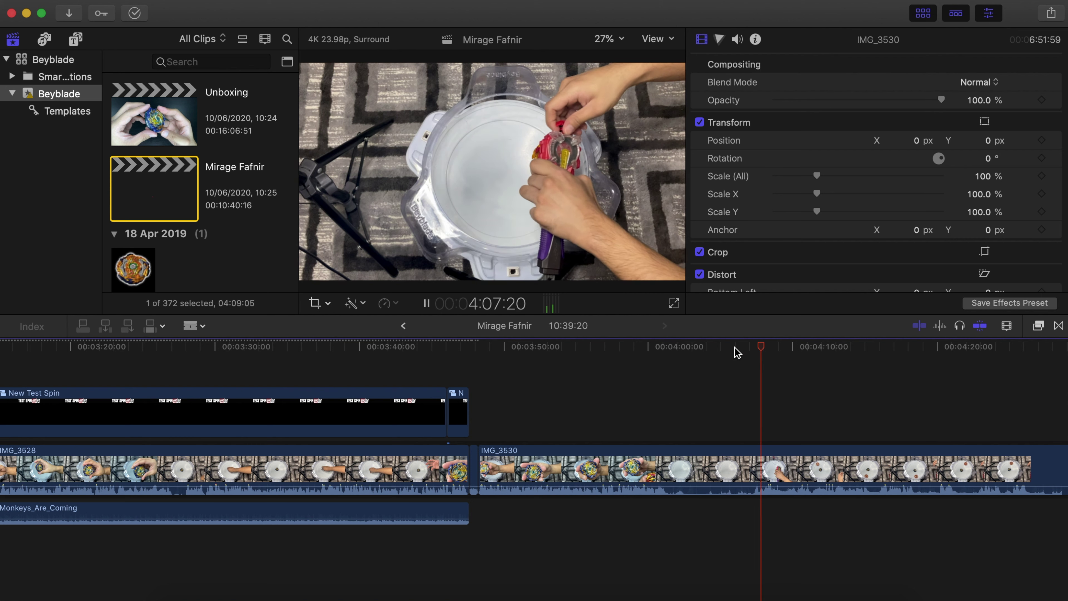
left_click(715, 450)
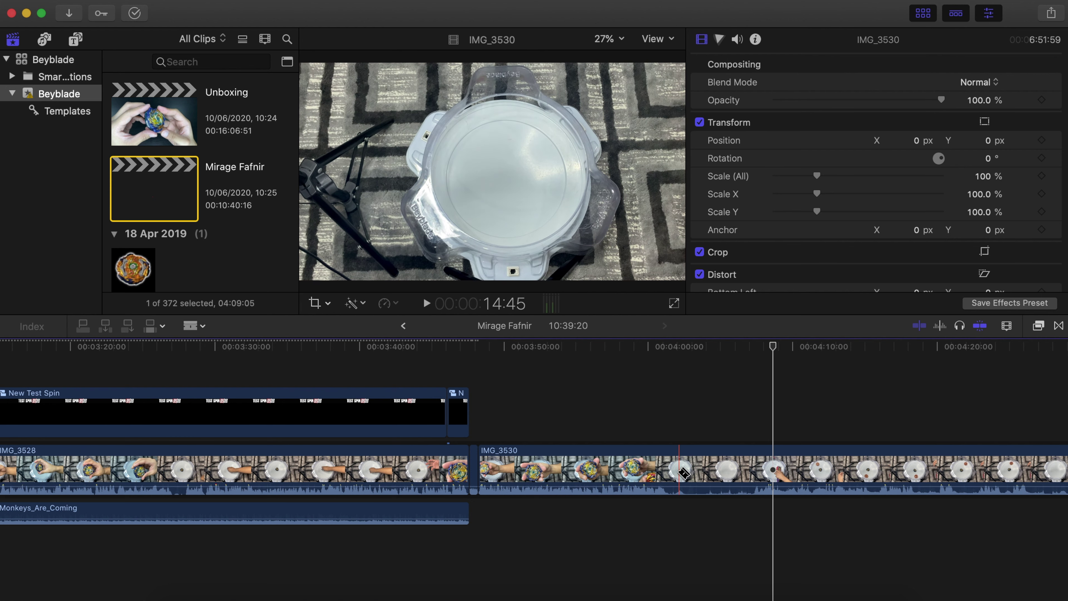
left_click(669, 471)
scroll(674, 475, "right", 5)
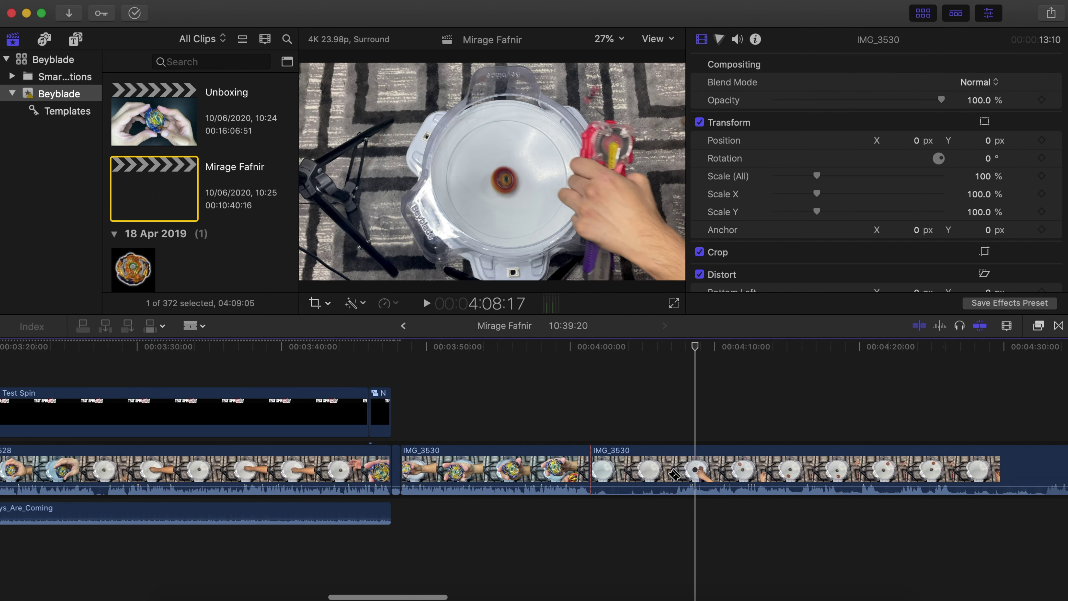
Skim through the battle rounds in IMG_3530 and split the clip again at about 5:50.
scroll(675, 475, "right", 20)
scroll(675, 475, "right", 8)
scroll(674, 474, "right", 8)
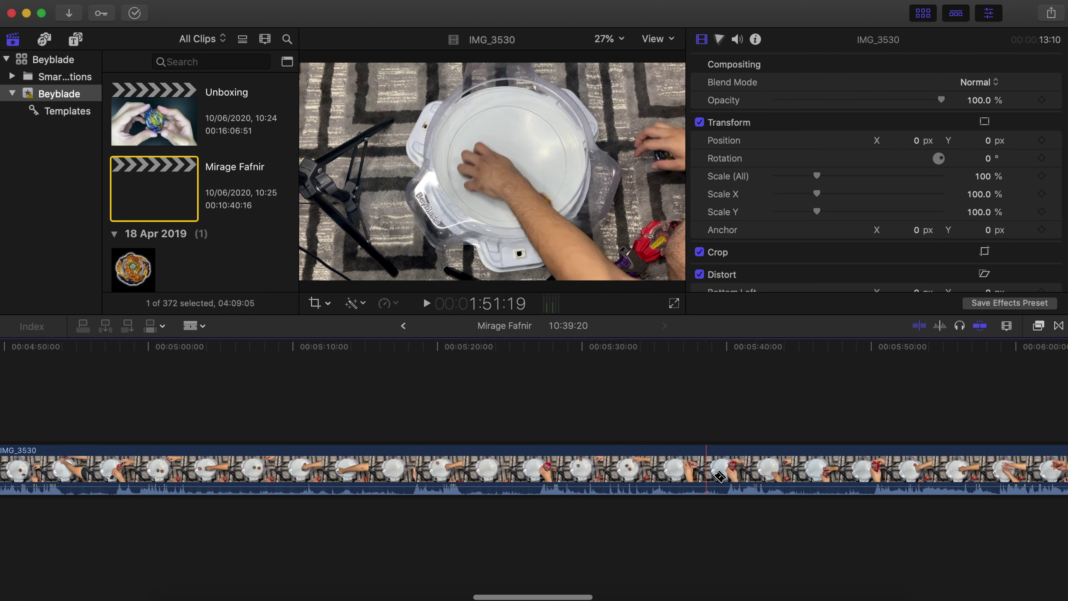
scroll(699, 477, "right", 8)
scroll(699, 478, "right", 10)
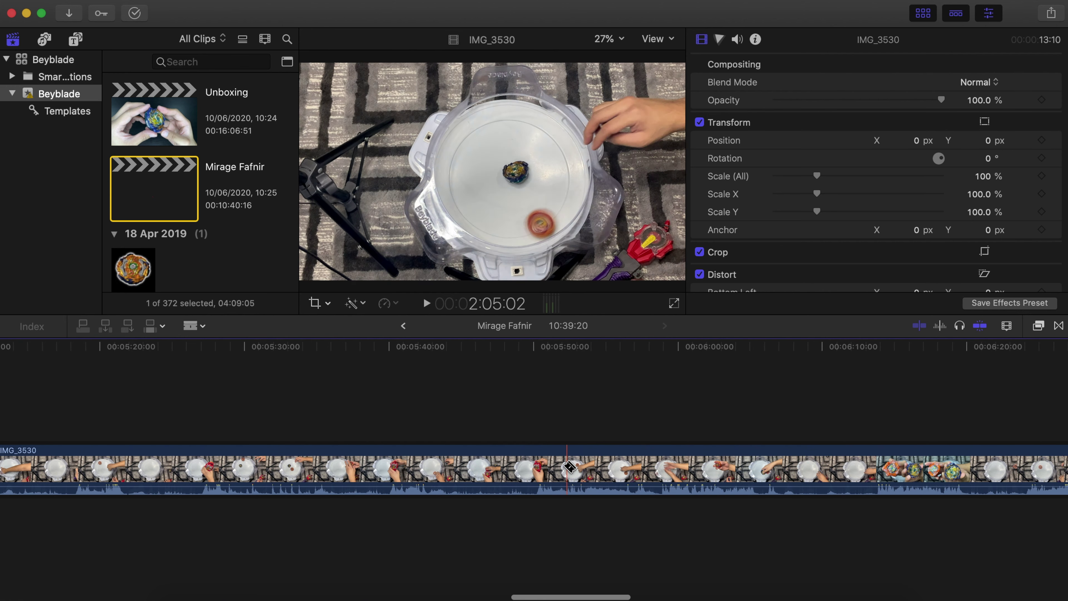
left_click(537, 466)
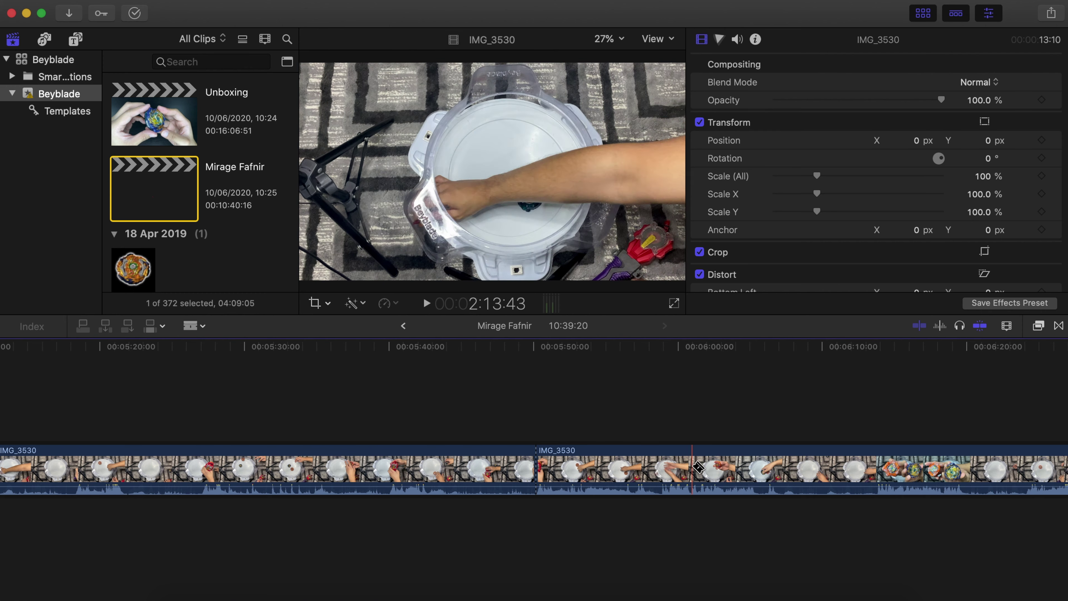
Review the battle footage between the two cuts in IMG_3530 and delete that middle piece.
key("a")
scroll(470, 413, "left", 4)
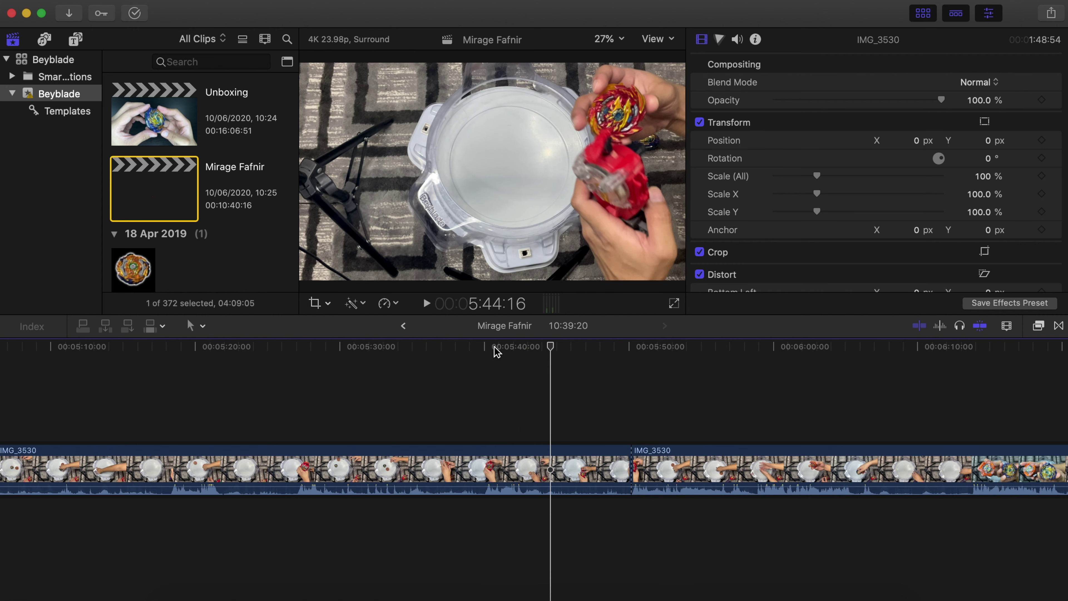
scroll(484, 362, "left", 6)
left_click(454, 362)
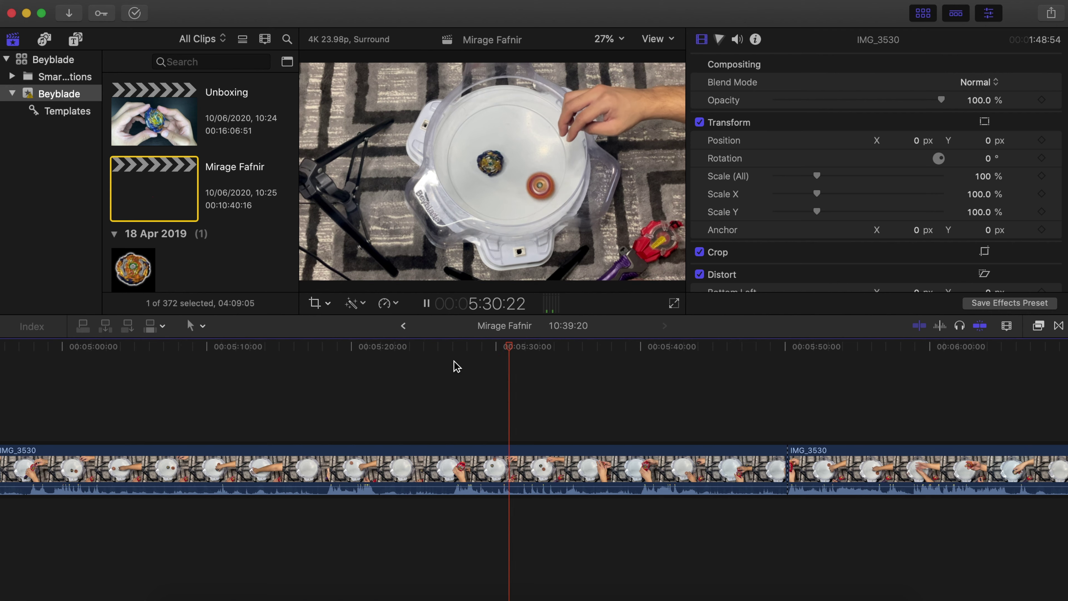
left_click(521, 471)
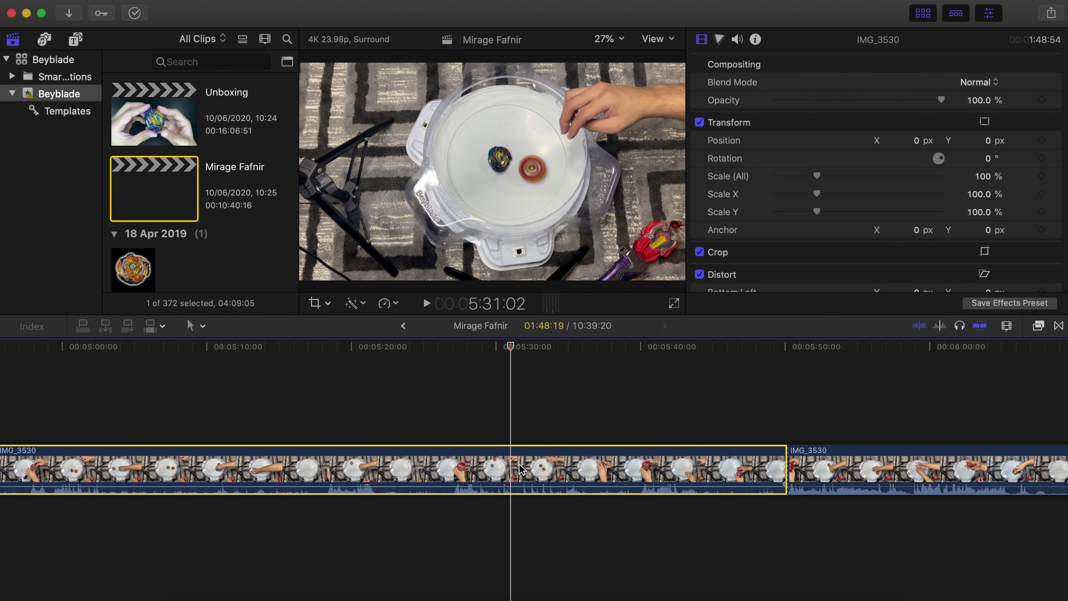
key("Delete")
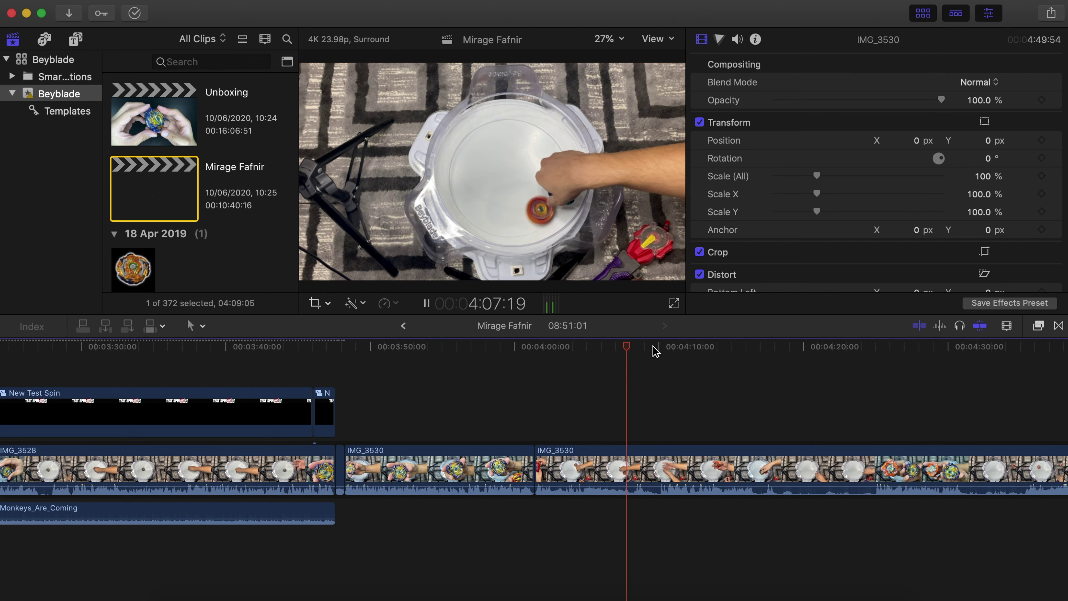
Delete about seven seconds of IMG_3530 from 4:18 onward and split the remaining footage at about 4:22.
key("space")
scroll(773, 389, "right", 10)
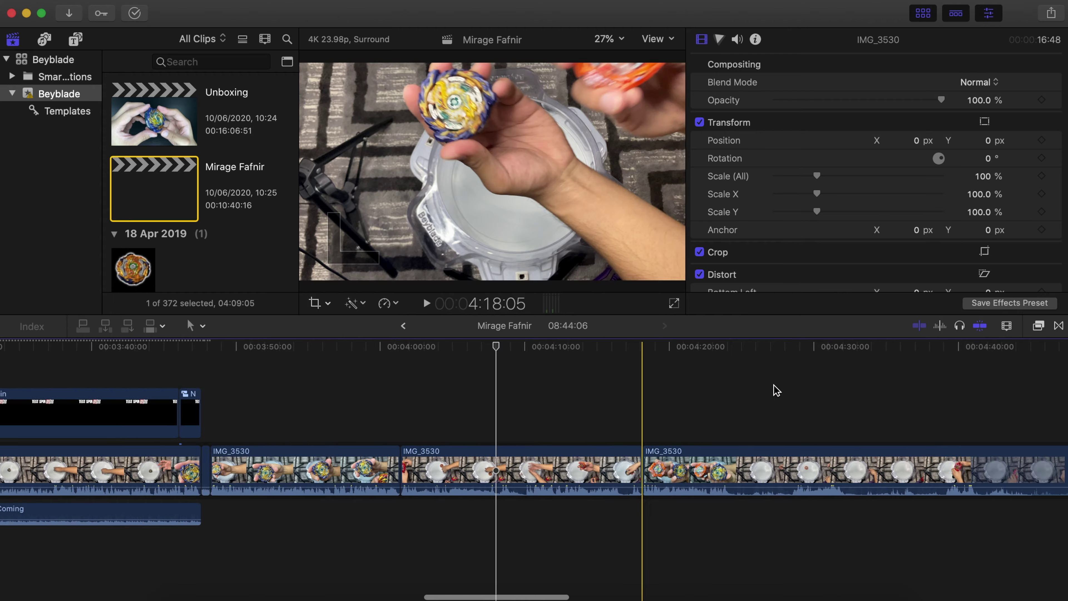
key("b")
left_click(514, 468)
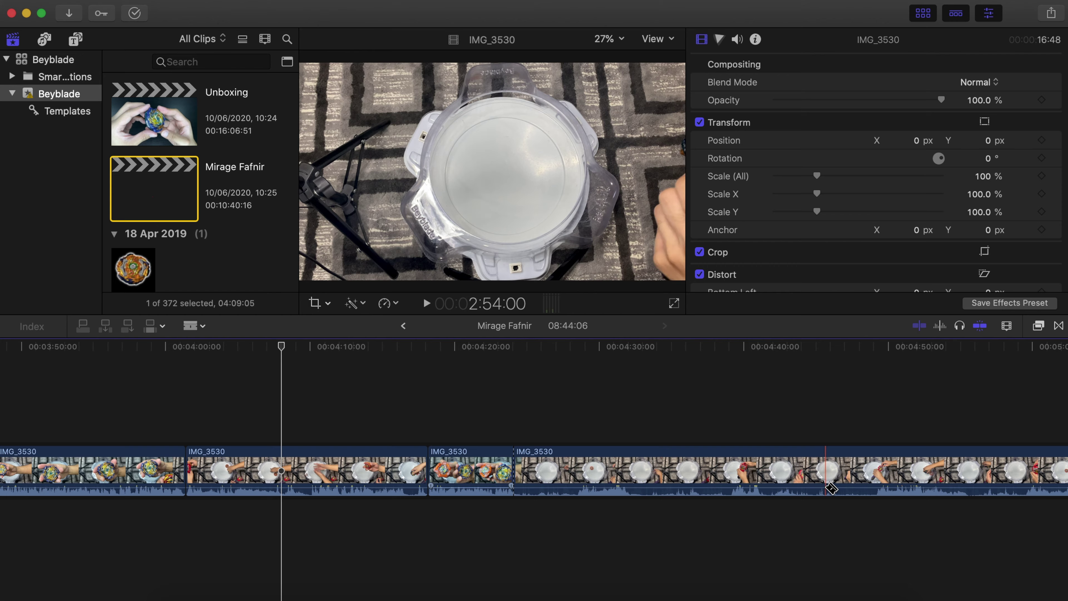
scroll(831, 489, "right", 3)
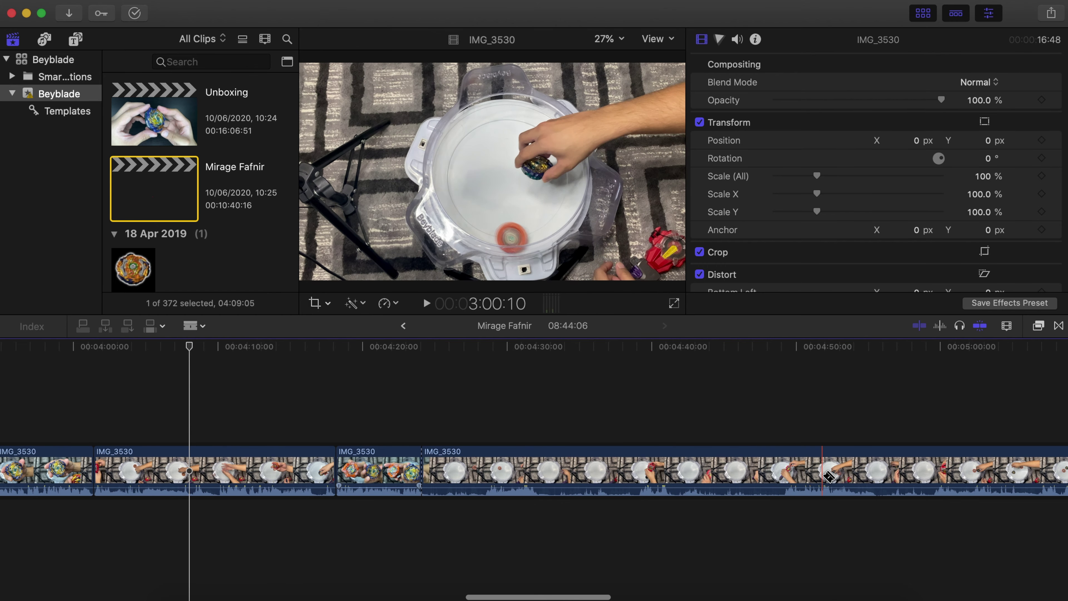
Split IMG_3530 just before the next pair of Beyblades is shown and delete the four-second piece starting at about 5:02.
scroll(879, 472, "right", 15)
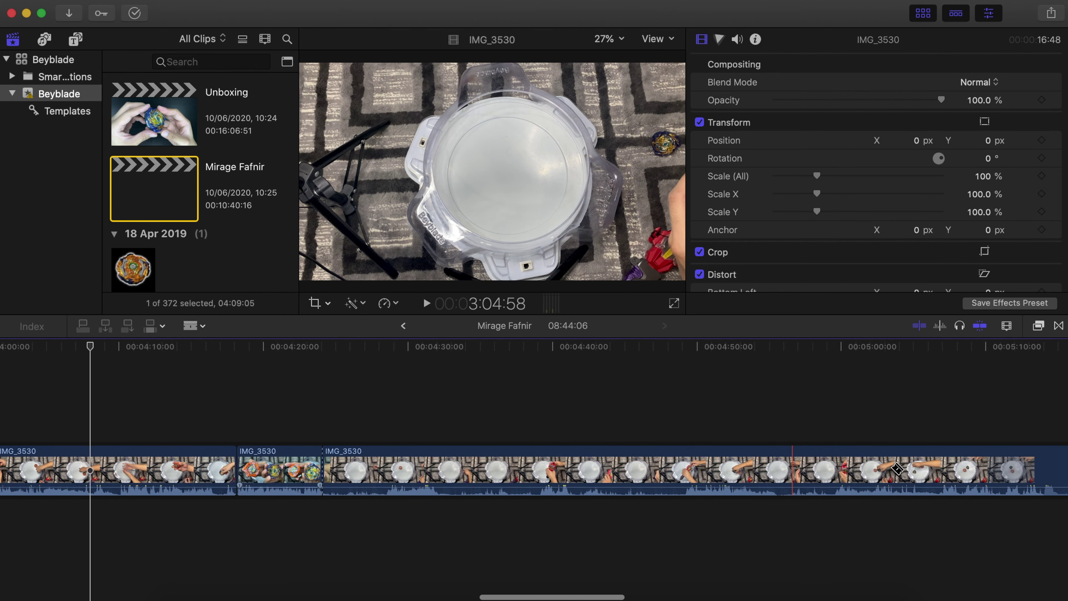
scroll(690, 477, "right", 2)
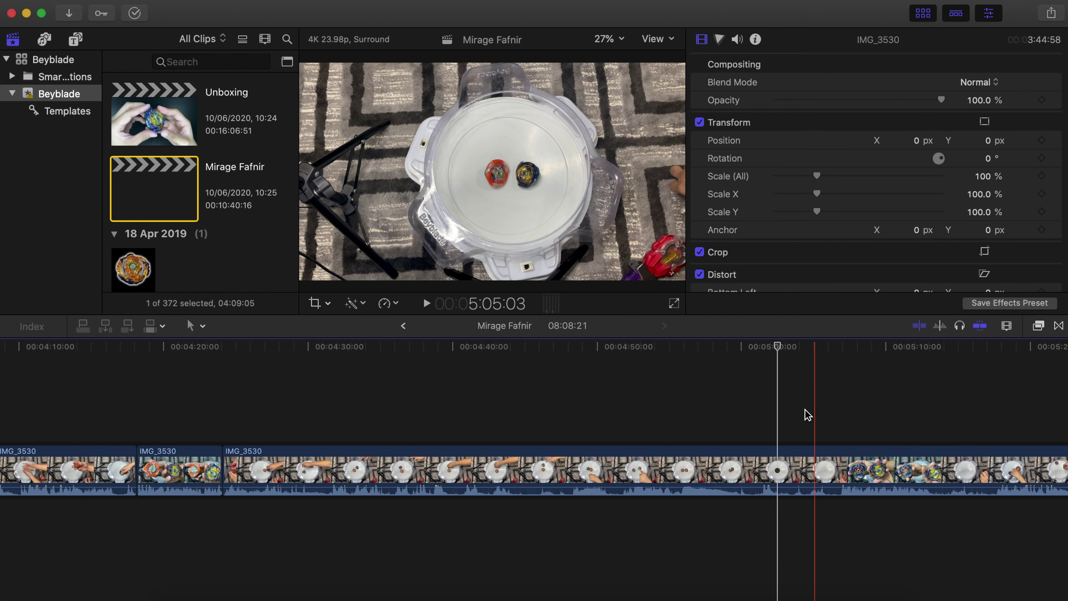
left_click(841, 465)
key("a")
left_click(808, 469)
key("Delete")
key("cmd+4")
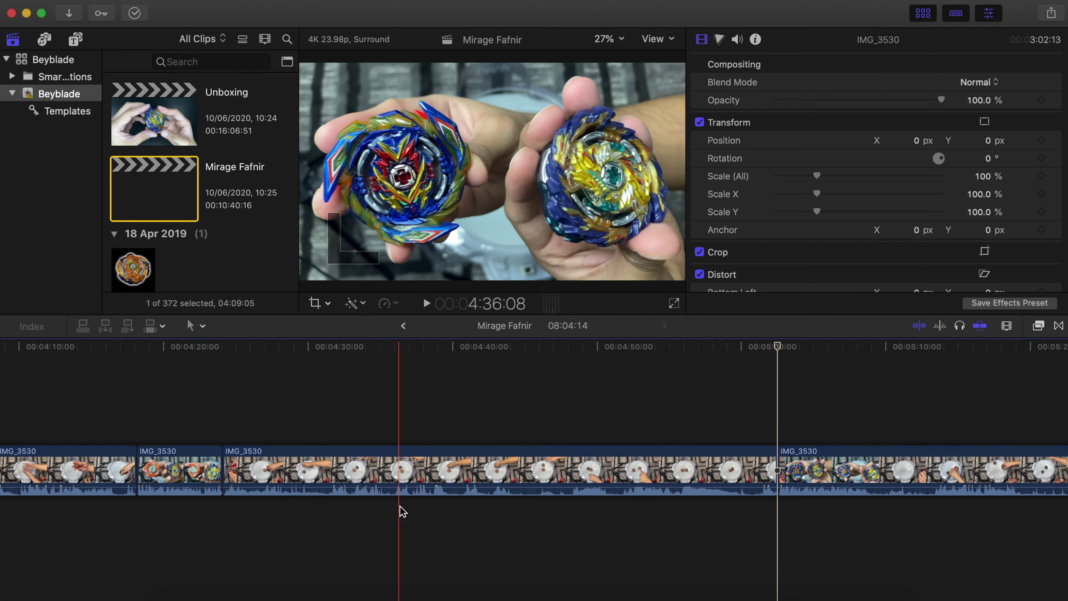
Split IMG_3530 at 3:56:20 and connect the Super Hyperion (Left) template above the footage from that cut, checking it in playback.
scroll(400, 508, "left", 20)
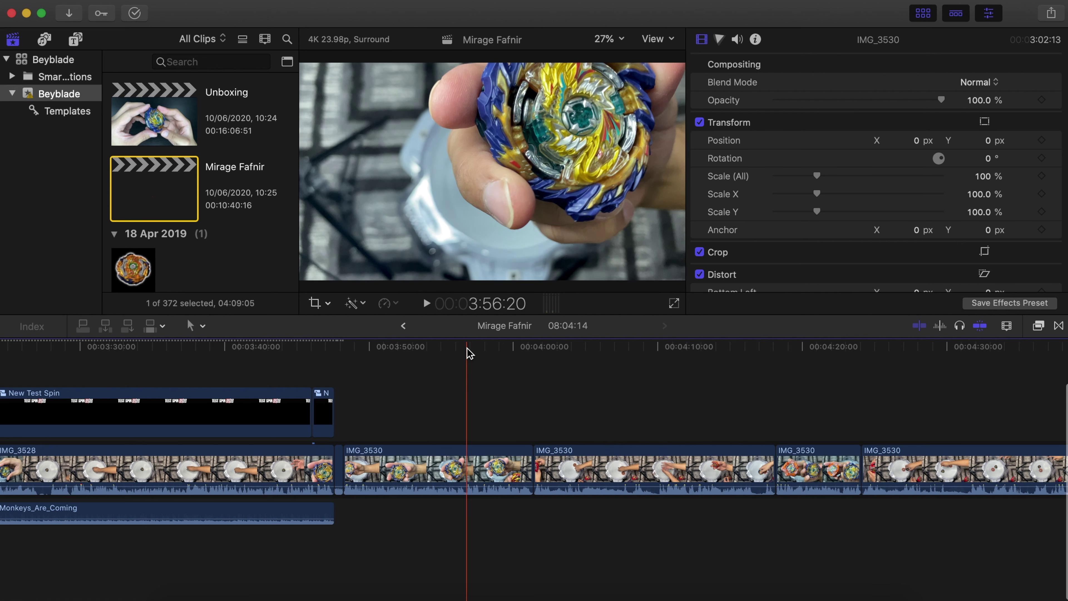
key("b")
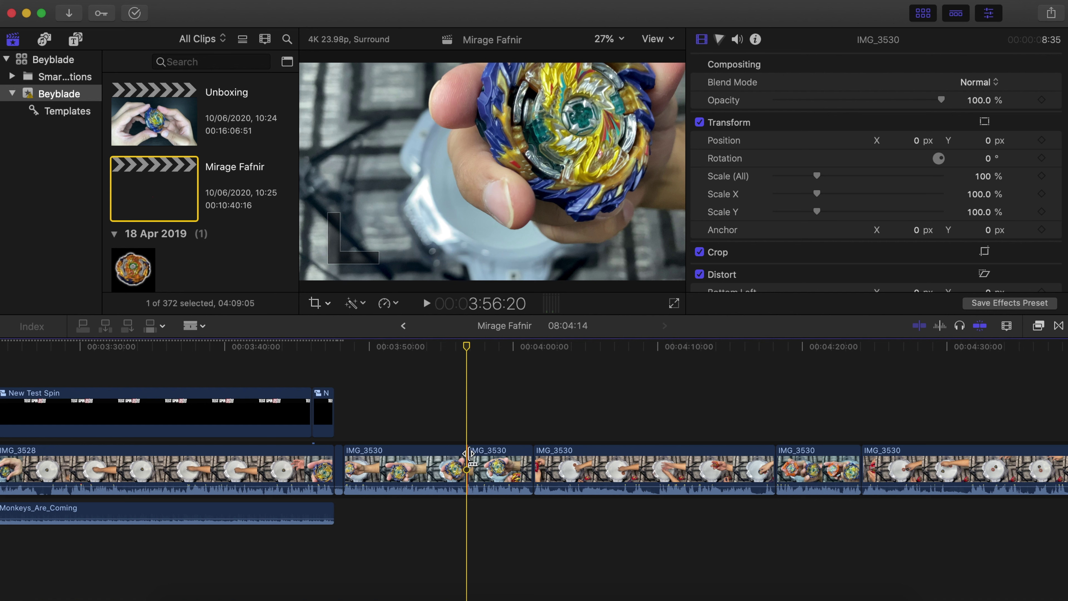
left_click(250, 63)
type("si")
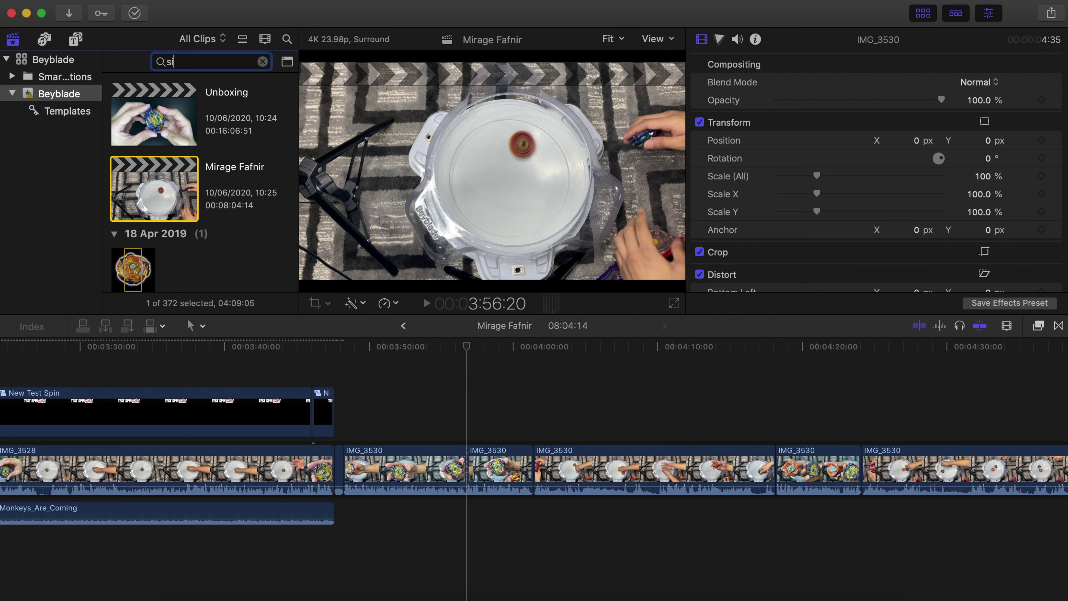
key("BackSpace")
type("uper")
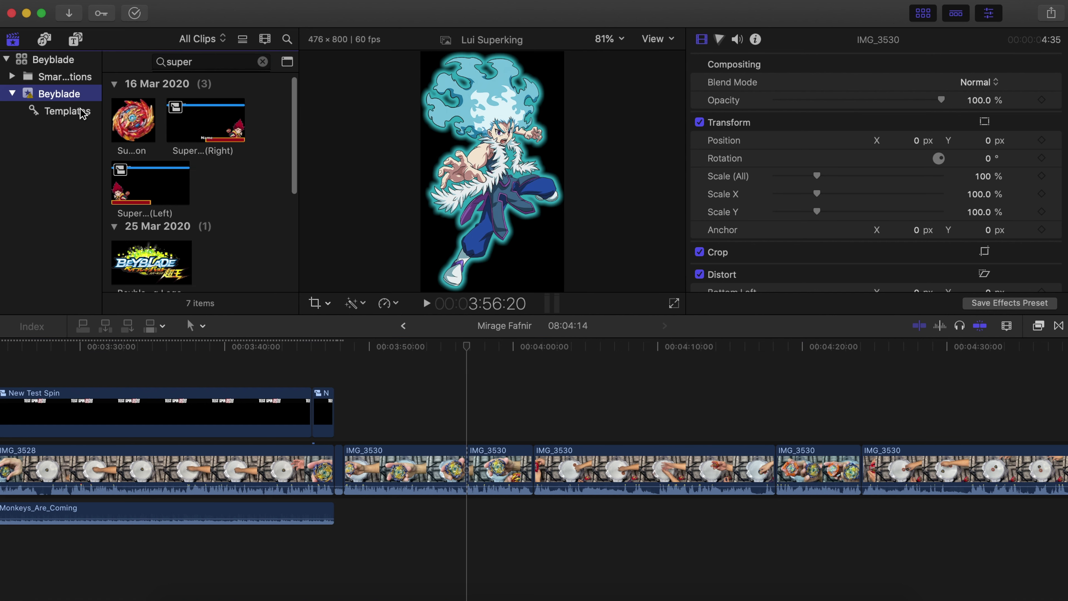
left_click(83, 111)
left_click(241, 137)
left_click_drag(479, 374, 469, 370)
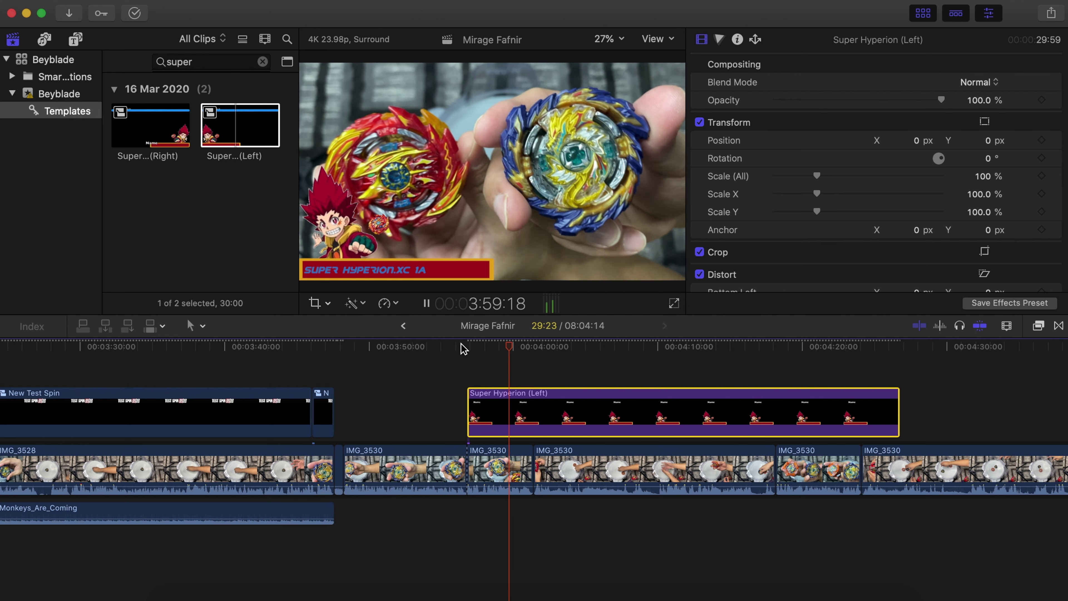
key("space")
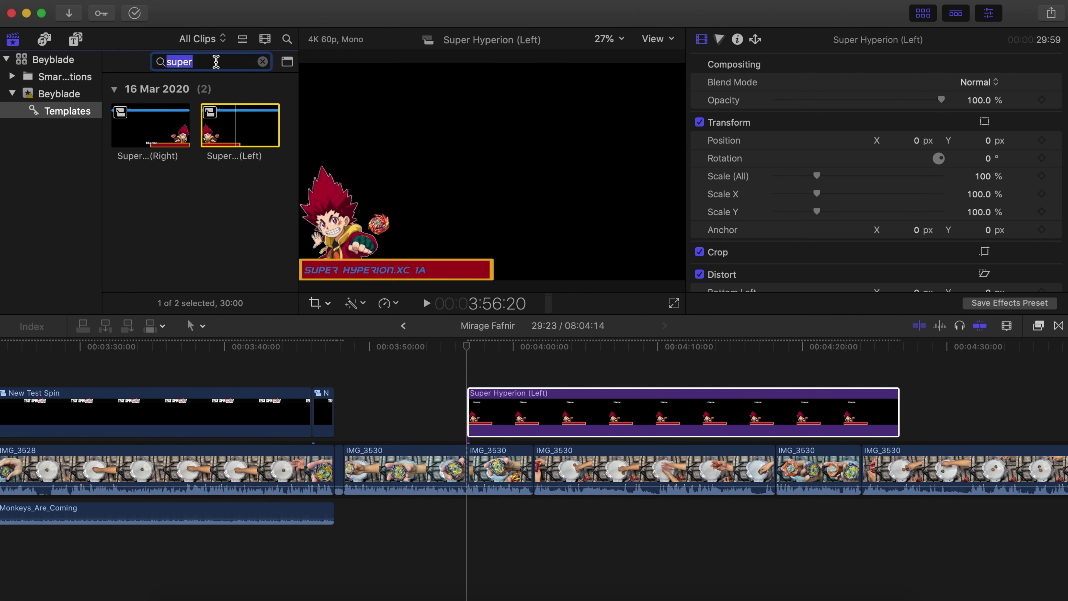
Find the Mirage Fafnir (Right) template, stack it above Super Hyperion (Left) at 3:56:20, and play the combined VS graphic.
type("rage")
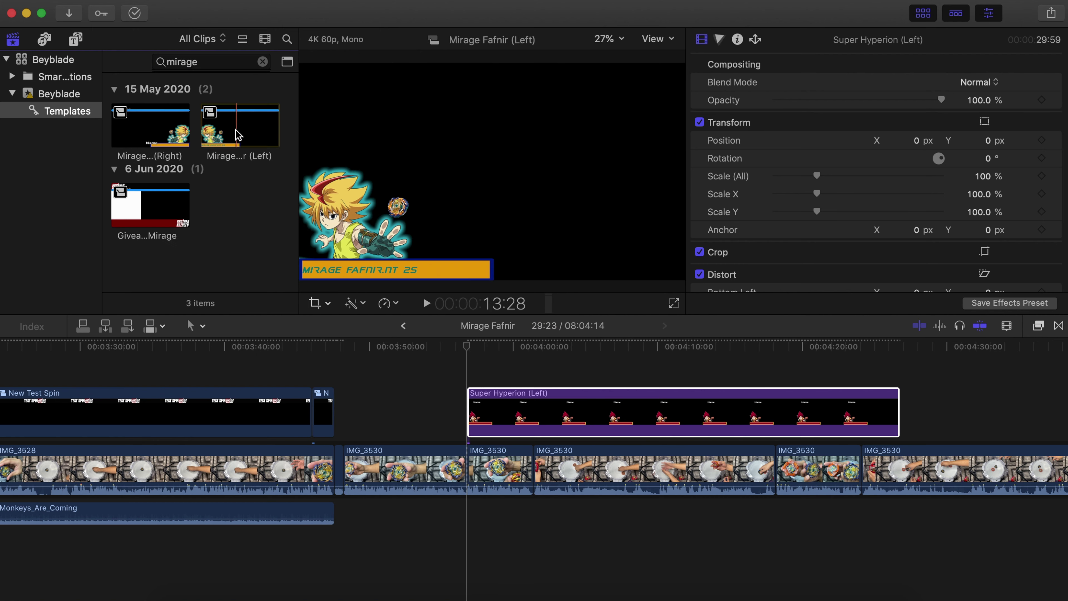
left_click(238, 133)
left_click_drag(159, 134, 467, 346)
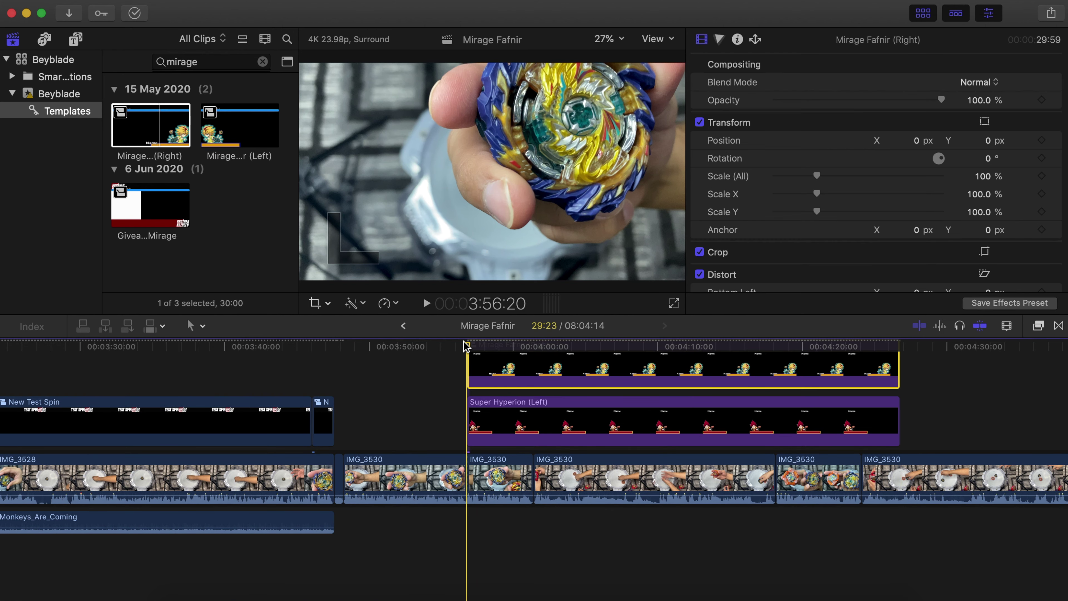
key("space")
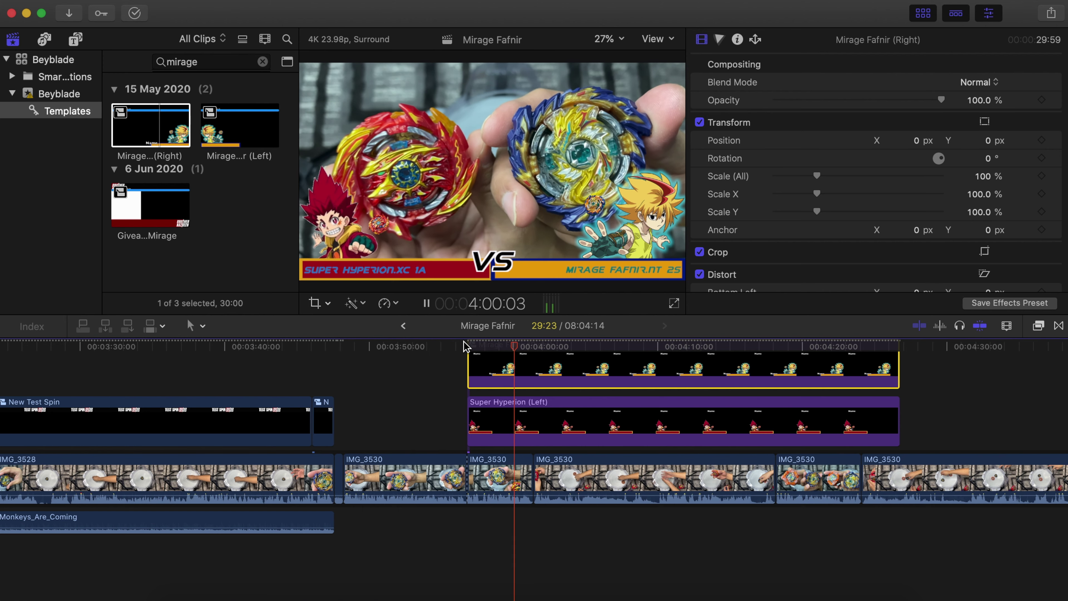
key("space")
Split both name templates at 4:18:05 and trim about three seconds off the ends of their first parts.
scroll(501, 378, "right", 6)
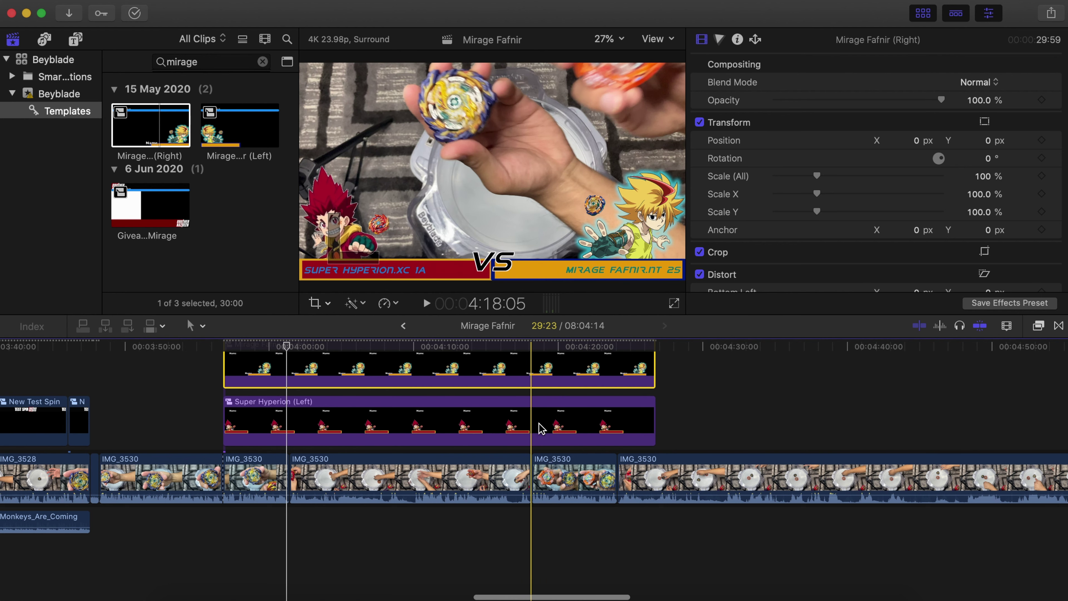
key("super+shift+b")
left_click_drag(529, 369, 484, 369)
left_click(519, 402)
left_click_drag(519, 402, 483, 402)
Trim the leftover template pieces to their last 02:16, attach them behind the first parts to end at about 4:18, and play the result.
left_click(533, 374)
left_click_drag(533, 374, 630, 375)
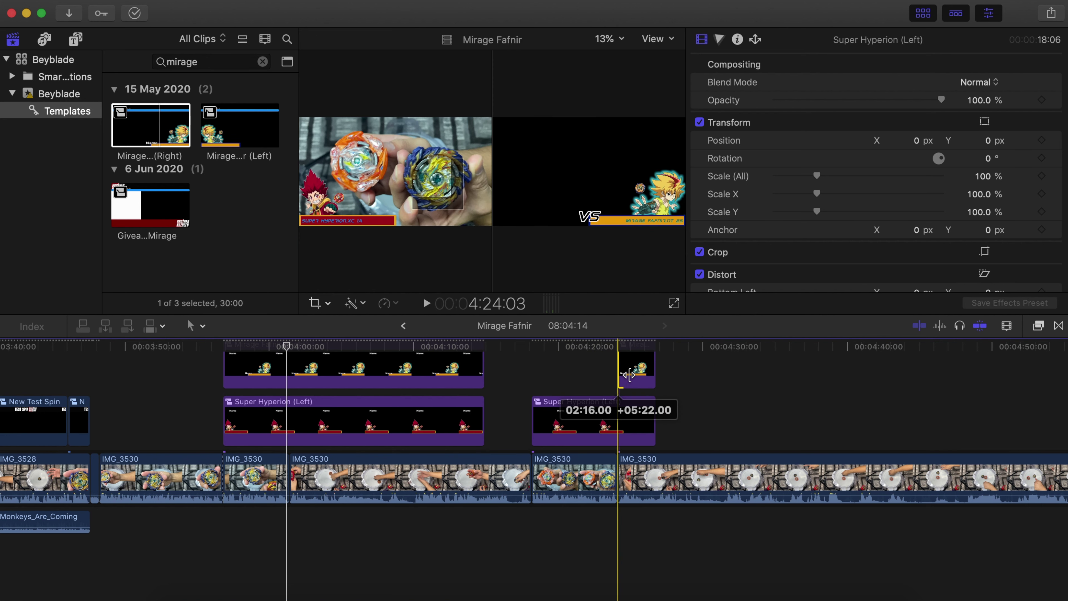
left_click_drag(534, 413, 617, 412)
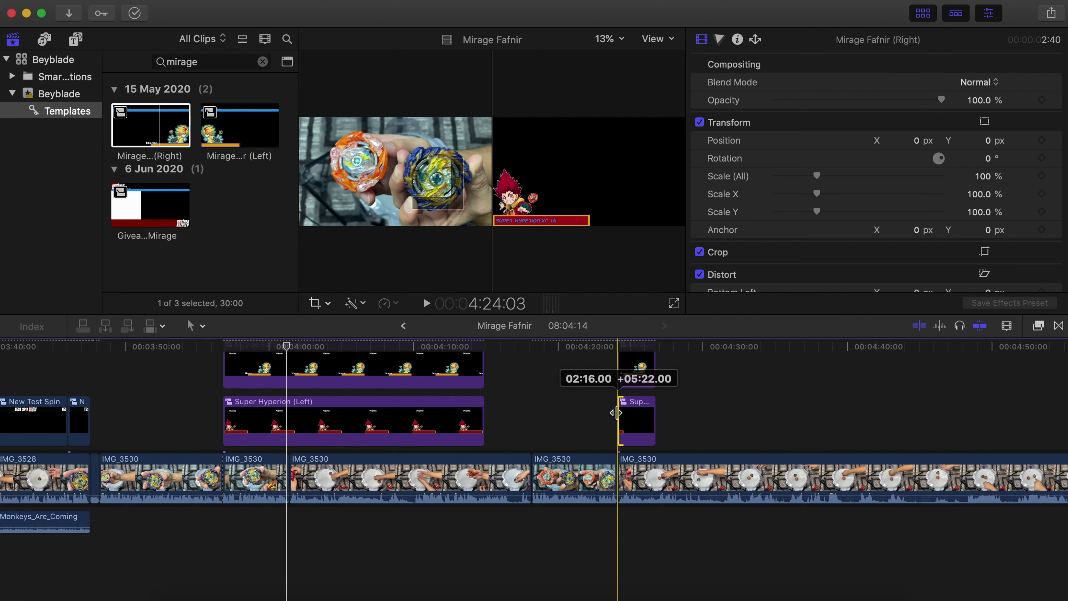
left_click_drag(680, 379, 635, 411)
left_click_drag(634, 411, 493, 380)
left_click(481, 344)
key("space")
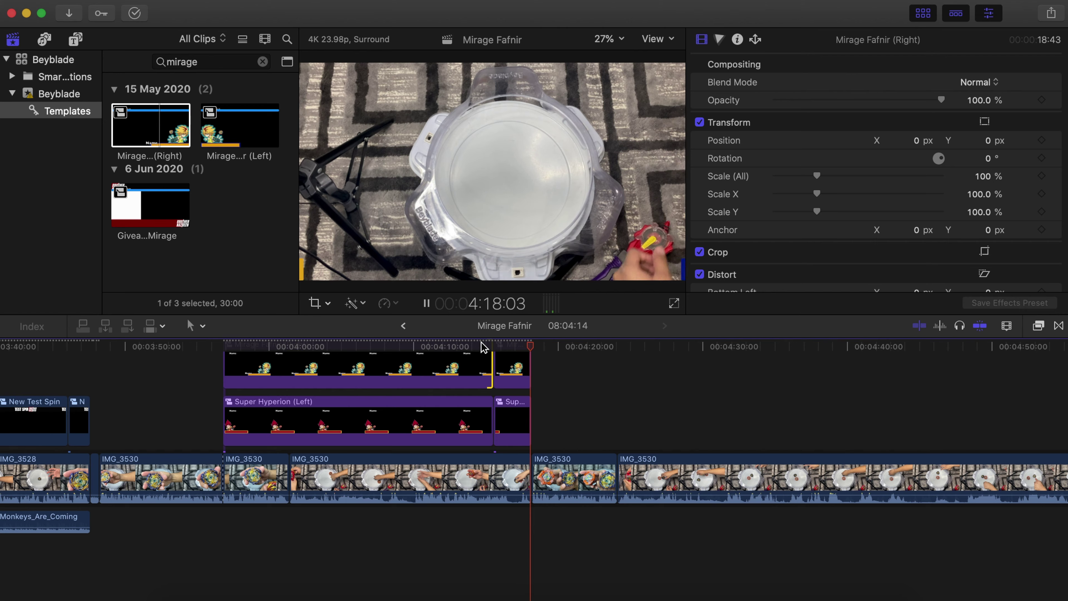
key("space")
scroll(216, 402, "up", 3)
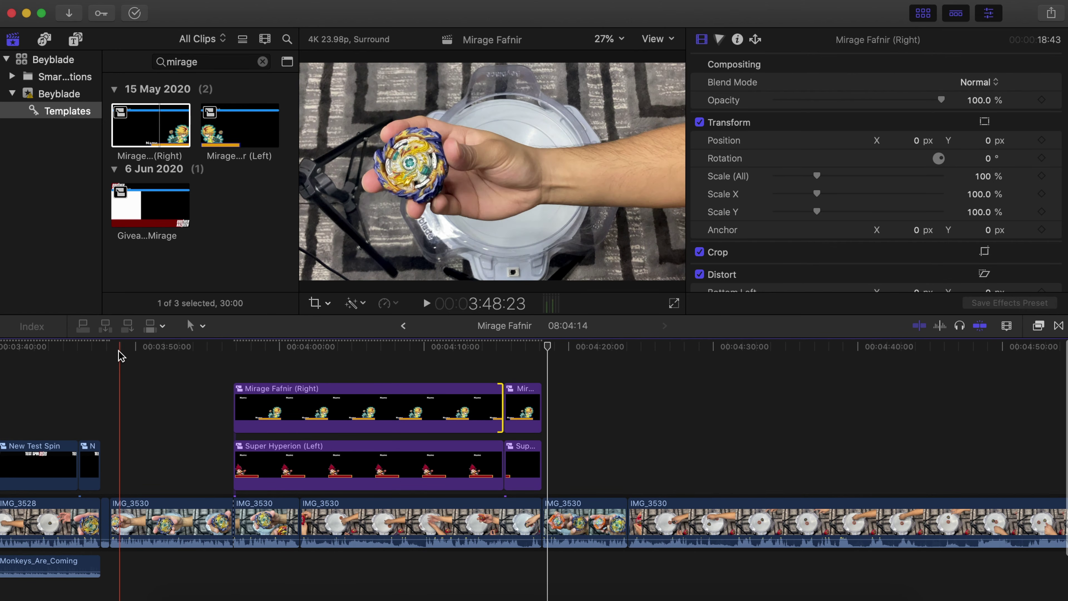
Place the playhead at 3:48:06, open the Unboxing project and copy its two New Test Battle titles.
left_click(110, 352)
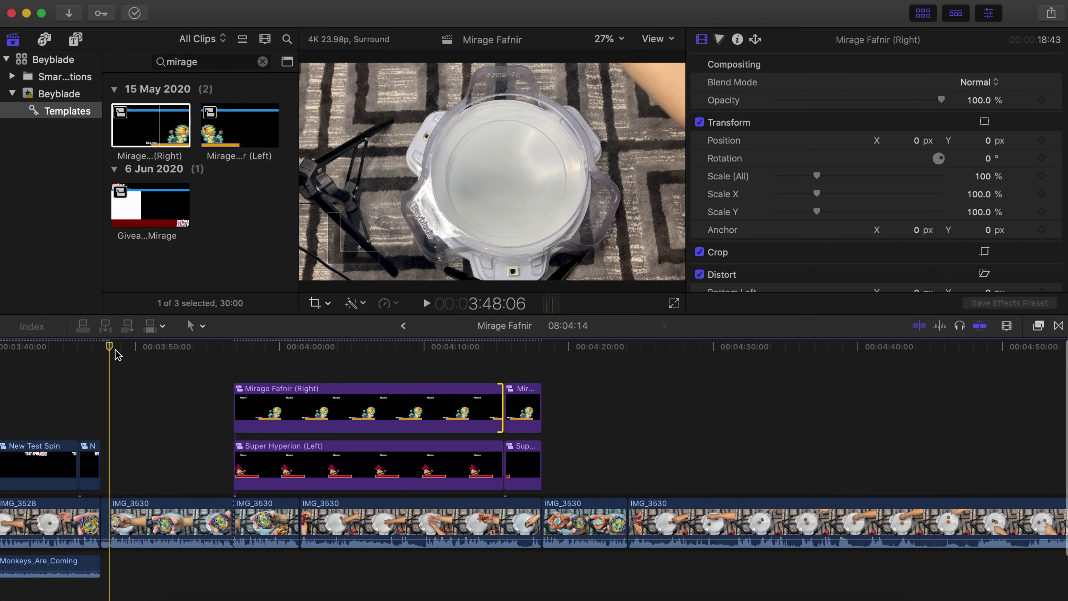
left_click(404, 326)
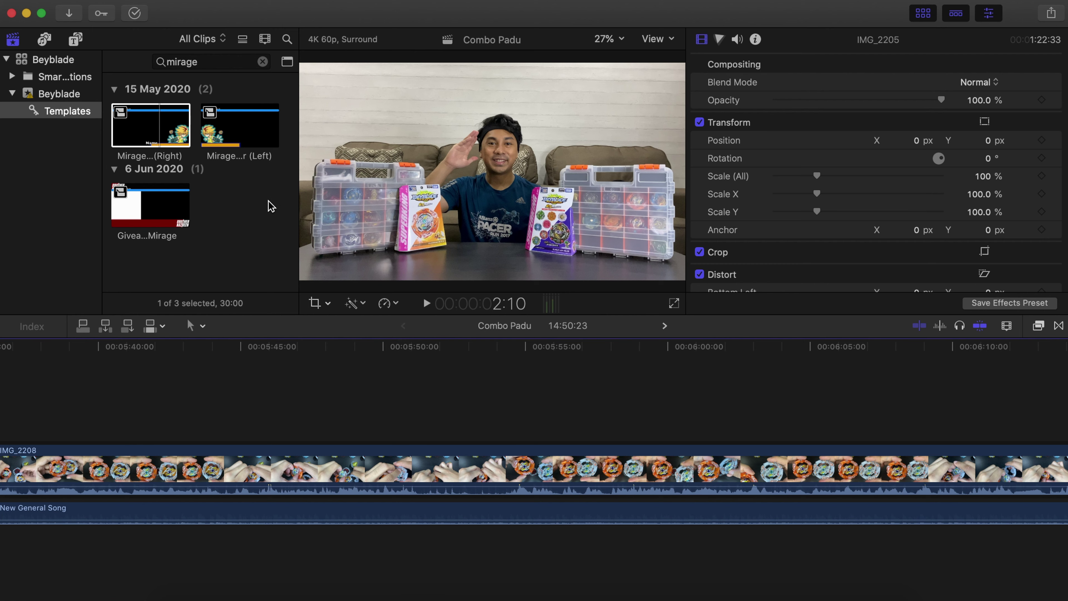
left_click(262, 61)
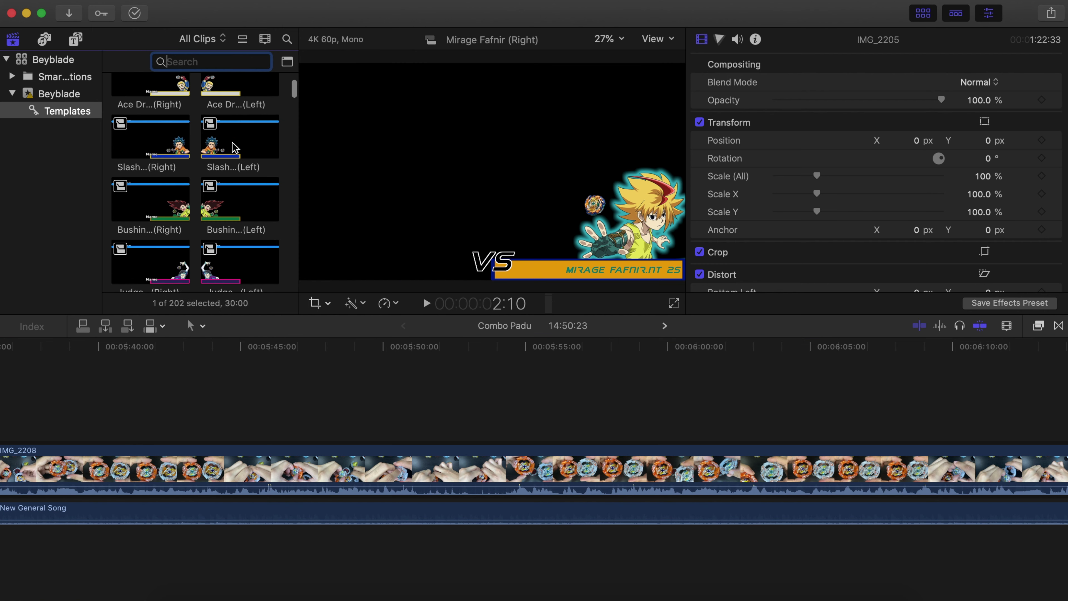
left_click(59, 93)
scroll(206, 133, "down", 5)
double_click(161, 250)
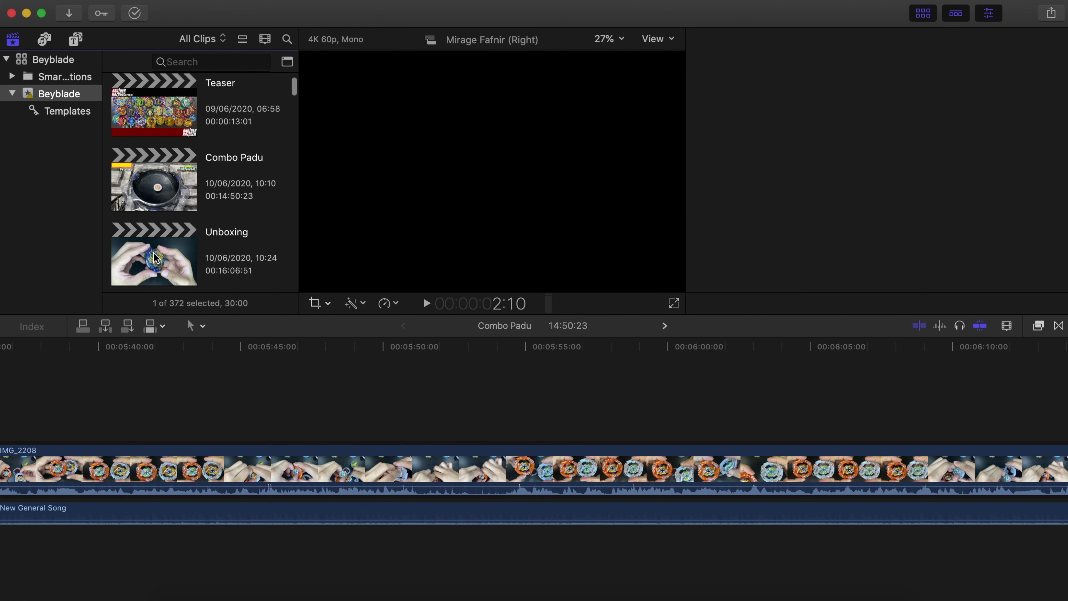
scroll(655, 448, "right", 10)
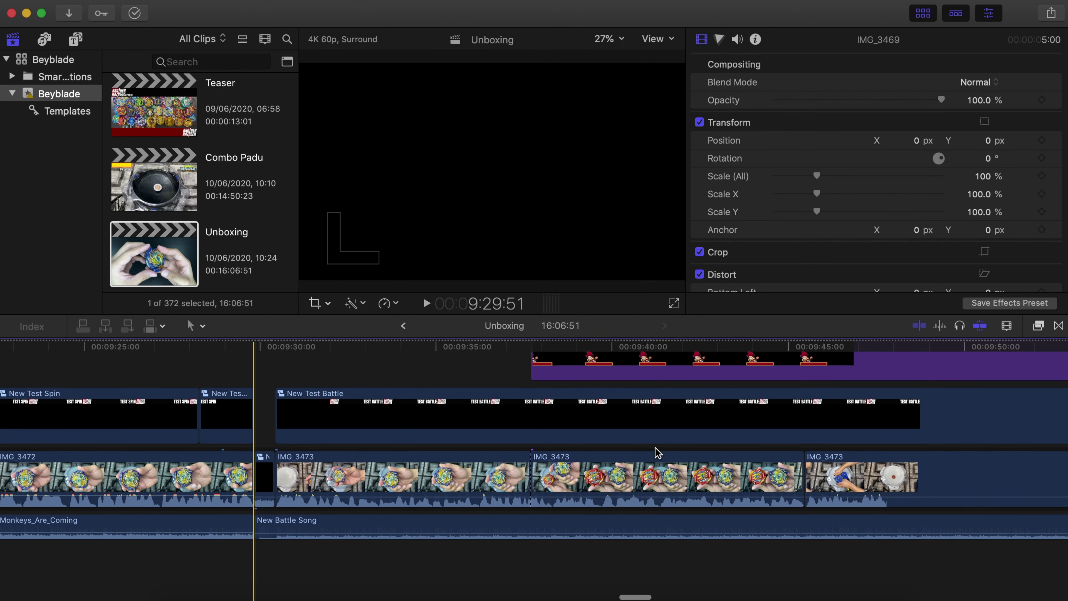
left_click_drag(267, 418, 1067, 416)
scroll(781, 420, "right", 15)
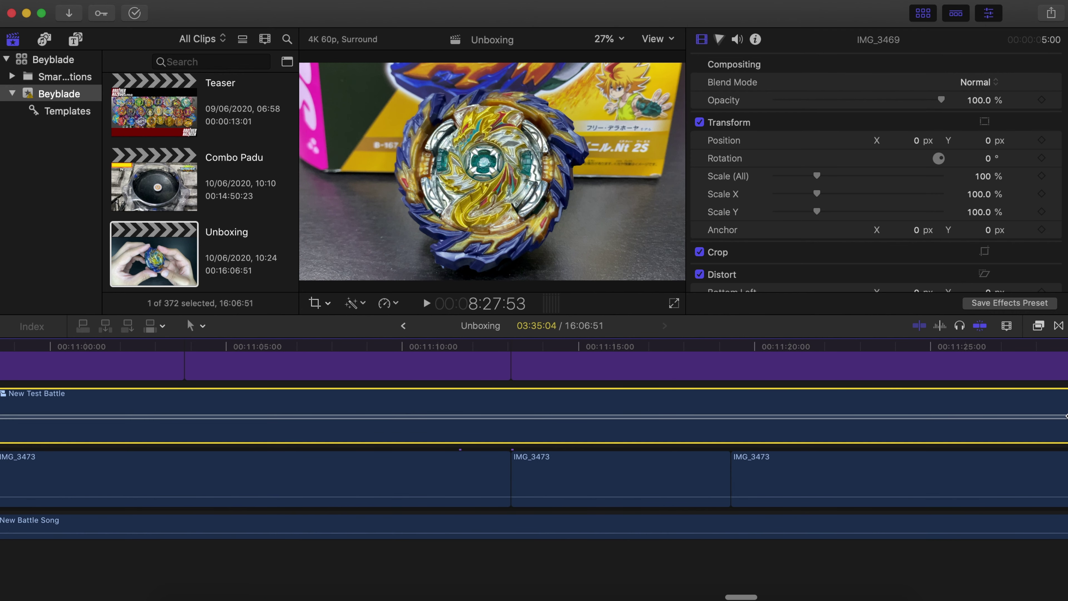
left_click_drag(781, 420, 643, 421)
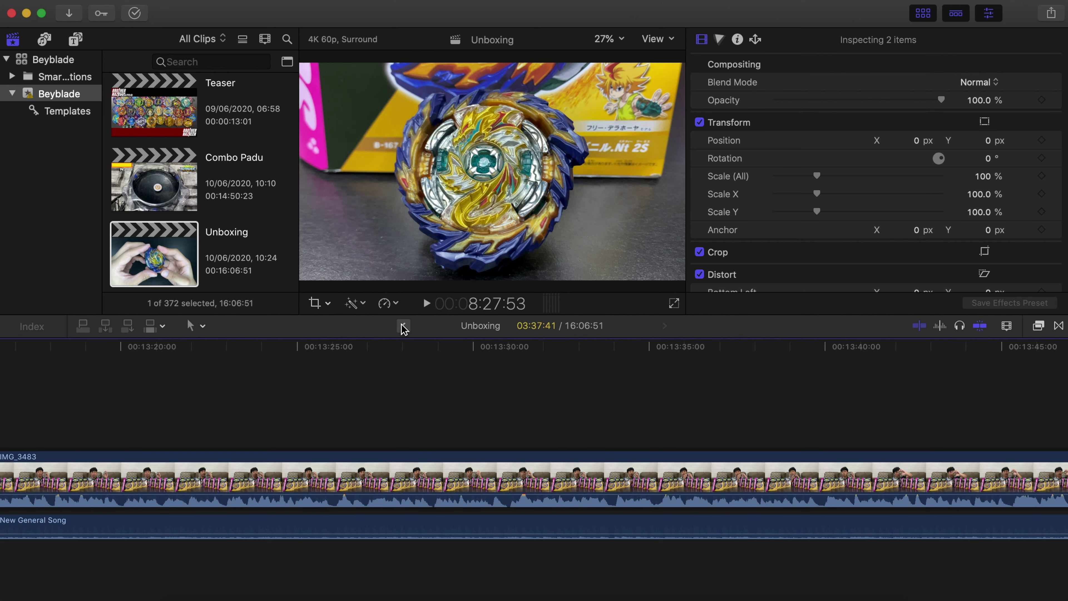
Paste the New Test Battle titles at 3:48:06 in the Mirage Fafnir project and move the long title directly above IMG_3530.
left_click(403, 326)
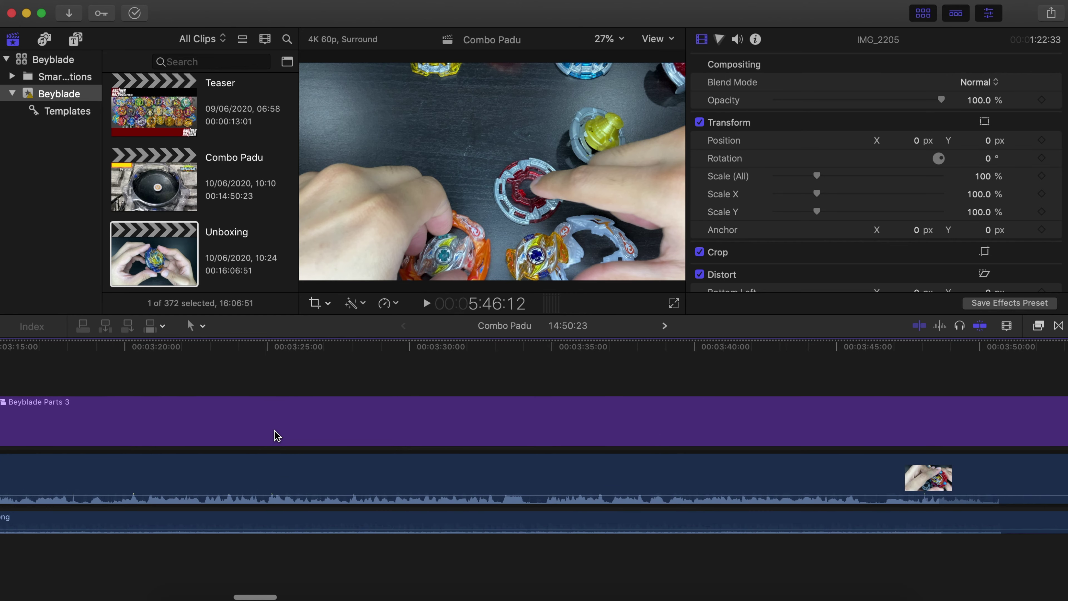
scroll(198, 236, "down", 3)
double_click(181, 191)
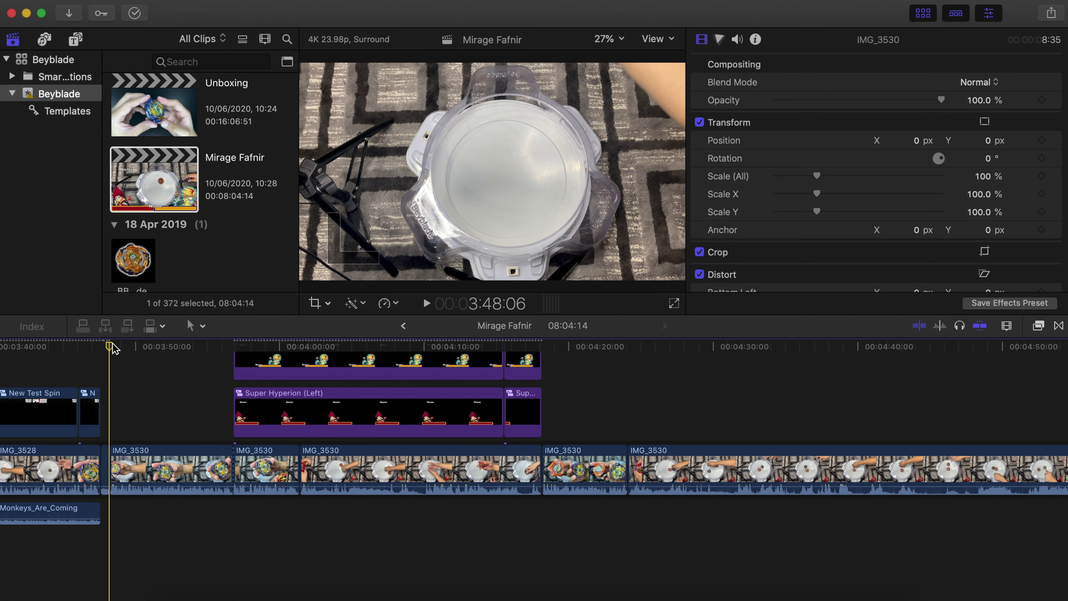
scroll(112, 348, "right", 15)
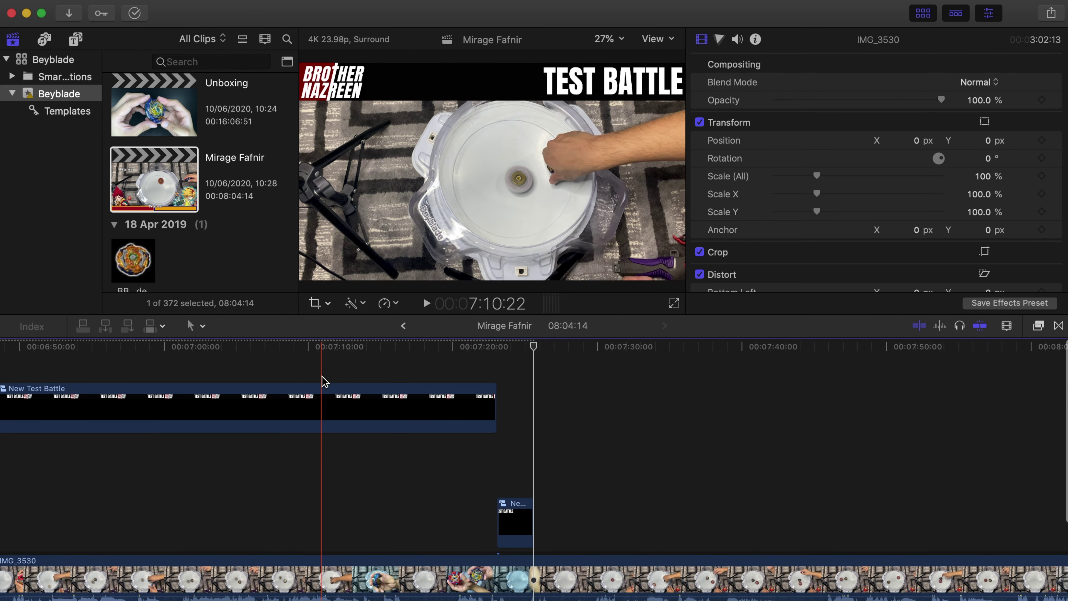
scroll(324, 381, "left", 15)
scroll(323, 378, "left", 3)
left_click_drag(301, 369, 290, 490)
left_click_drag(167, 465, 176, 465)
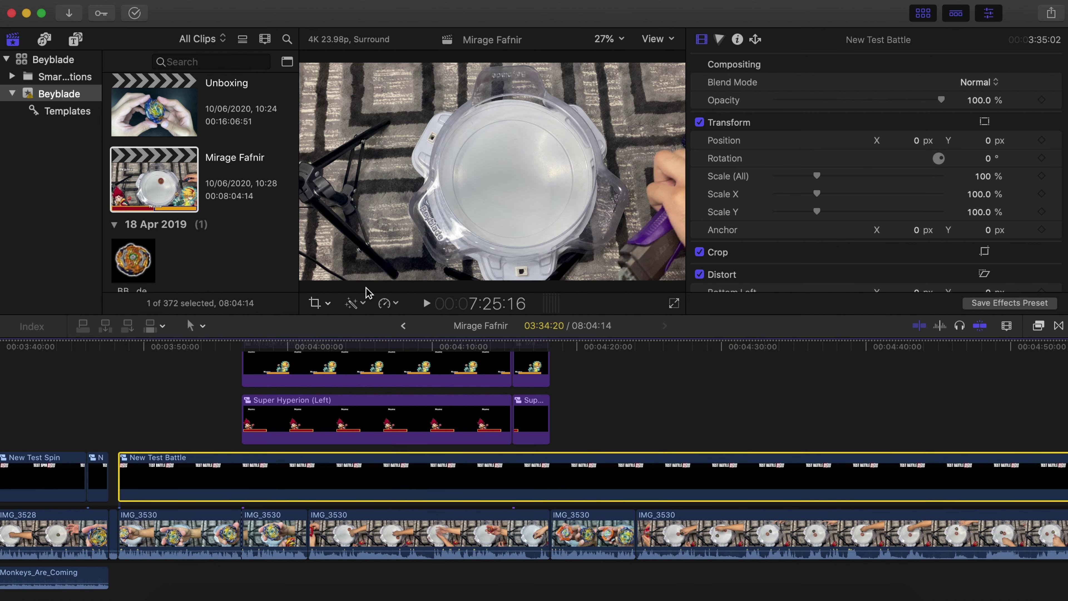
Reopen the Unboxing project and copy the New Battle Song audio clip beneath the battle footage.
left_click(402, 327)
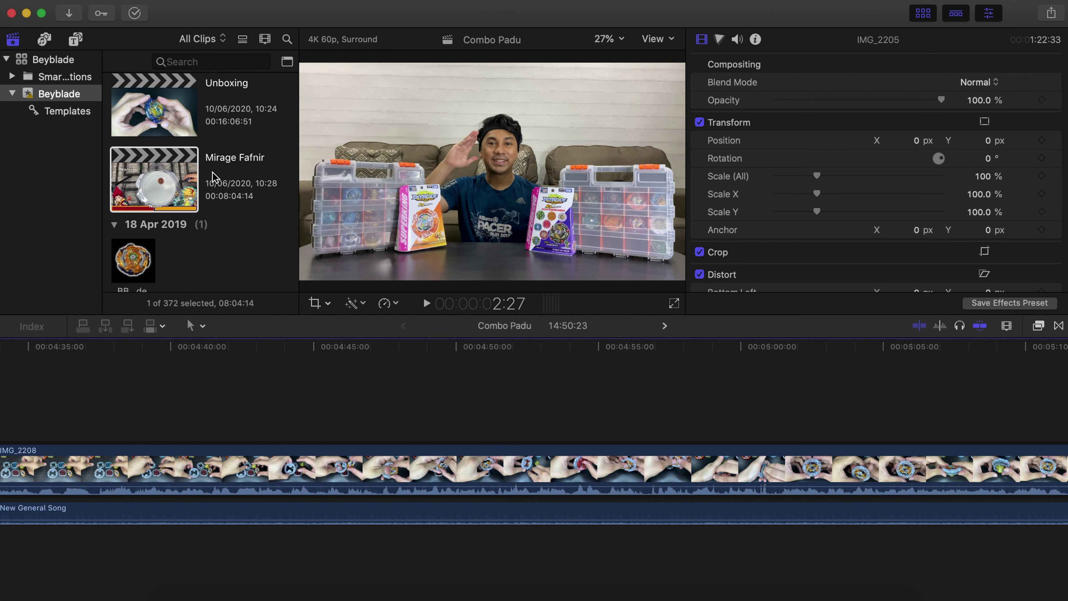
scroll(215, 174, "up", 3)
double_click(179, 164)
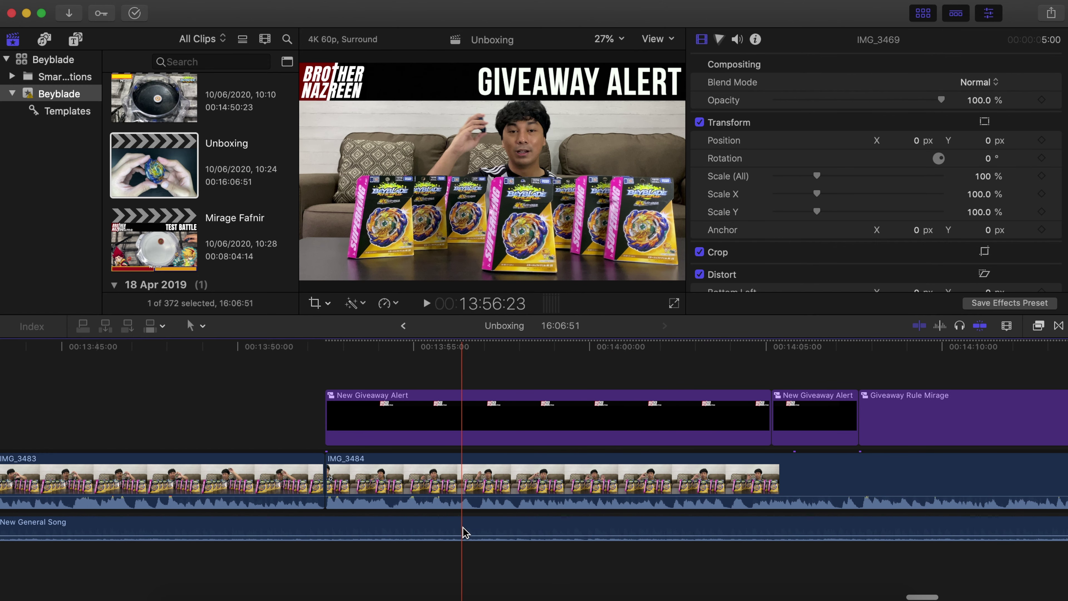
scroll(477, 511, "left", 10)
scroll(474, 510, "left", 3)
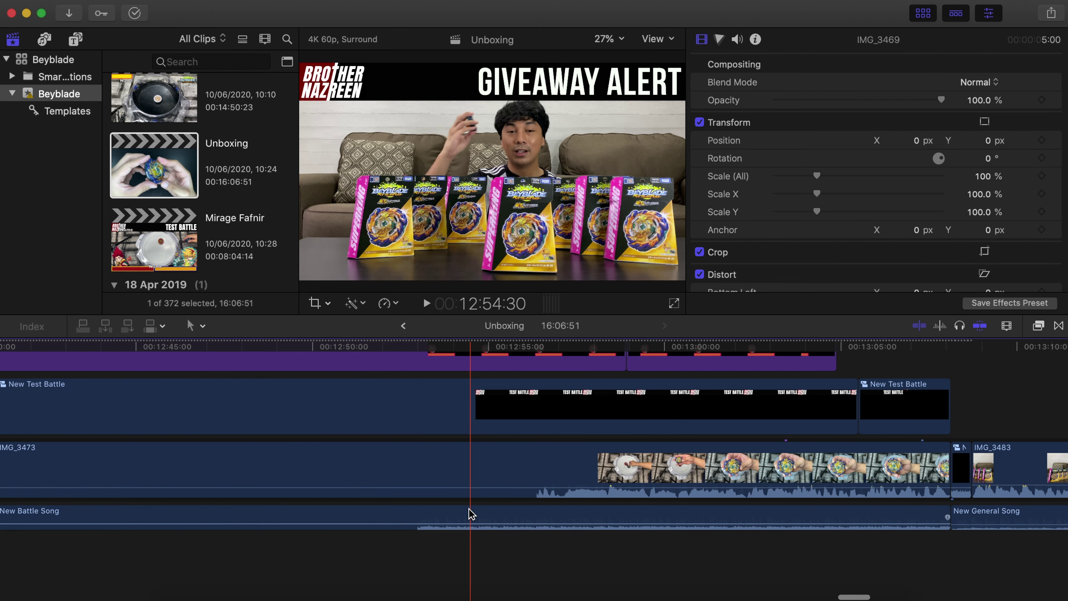
left_click(471, 510)
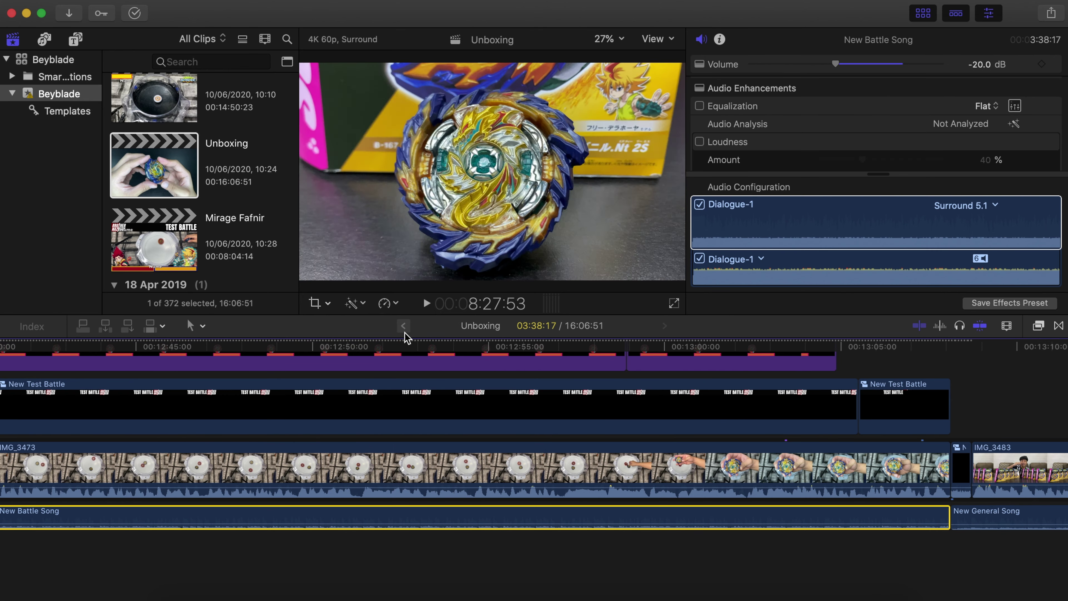
Paste New Battle Song in the Mirage Fafnir project where Monkeys_Are_Coming ends, and play the opening of the test battle section.
left_click(403, 326)
scroll(248, 254, "down", 3)
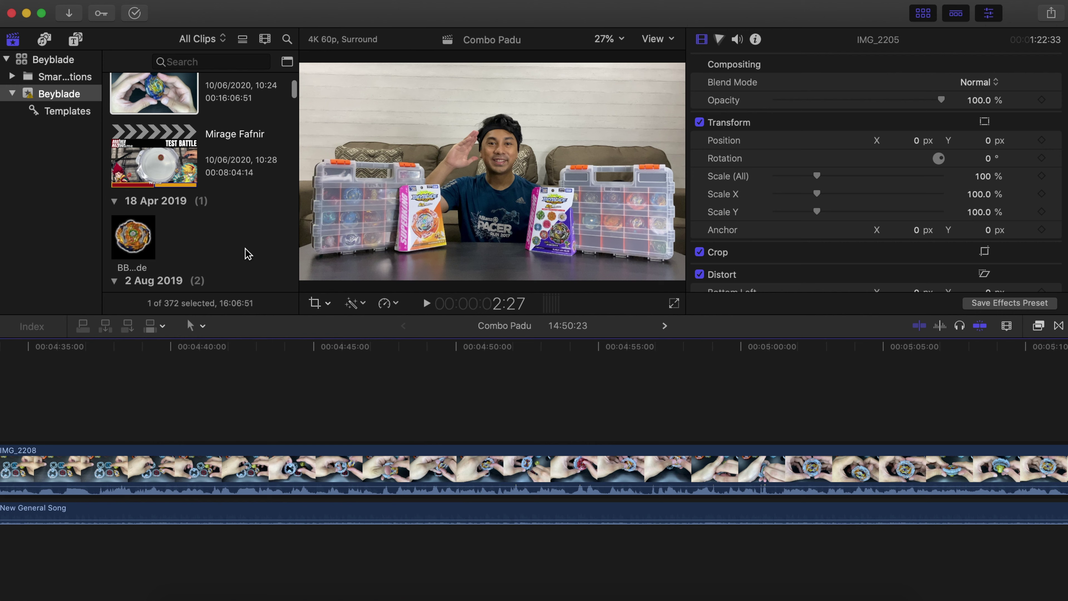
double_click(169, 171)
left_click(109, 349)
key("Down")
scroll(590, 472, "left", 20)
scroll(591, 471, "left", 12)
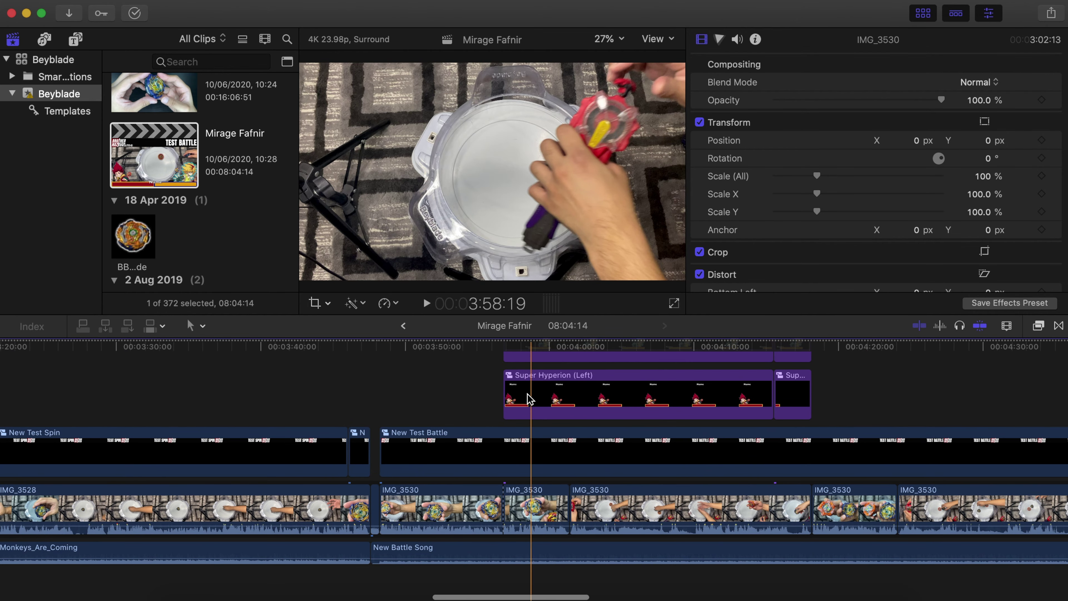
left_click(405, 355)
left_click(380, 356)
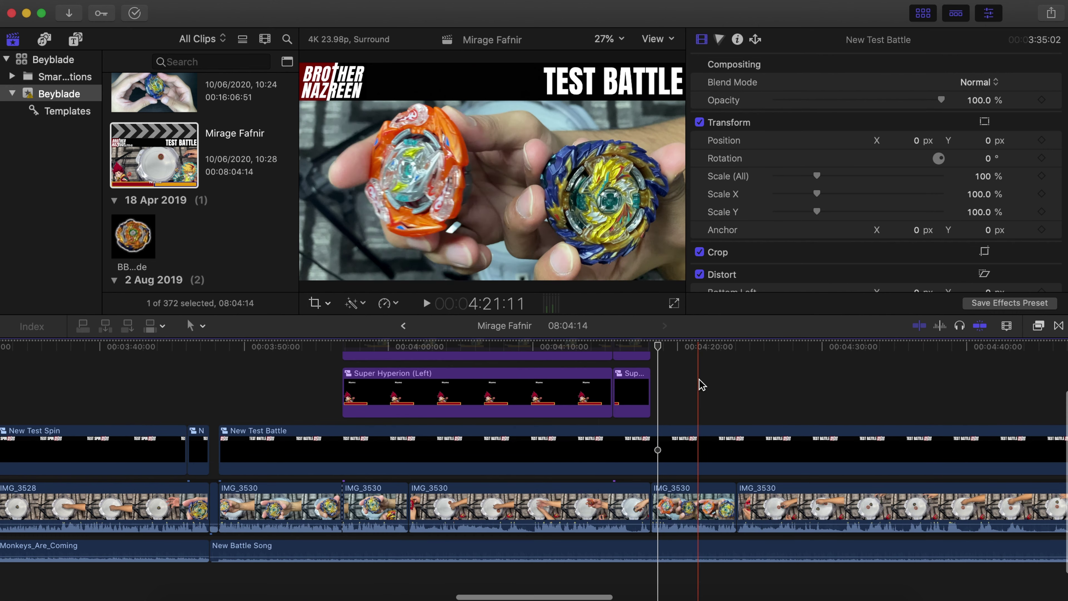
Review the test battle section with its VS name templates, from the Super Hyperion battle through the end of the Curse Ragnaruk battle.
scroll(681, 383, "right", 3)
scroll(681, 383, "up", 1)
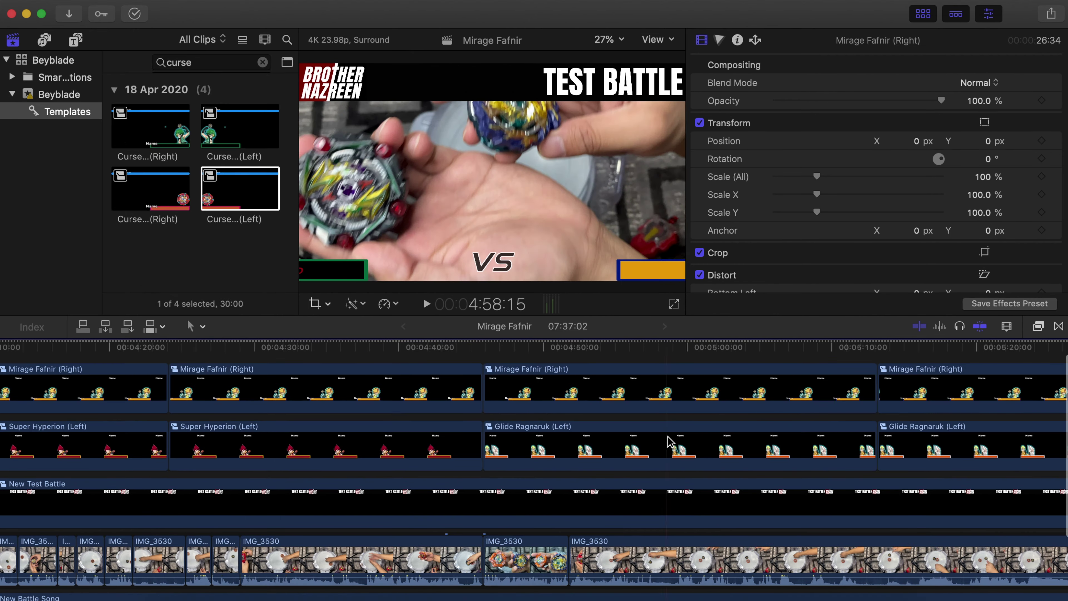
scroll(388, 386, "left", 5)
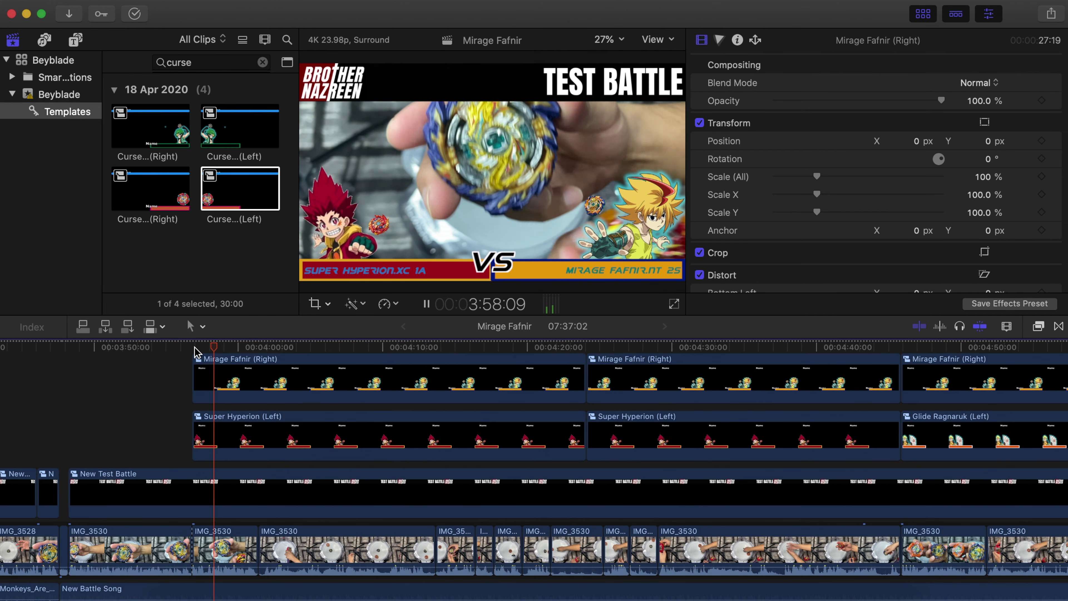
key("XF86AudioLowerVolume")
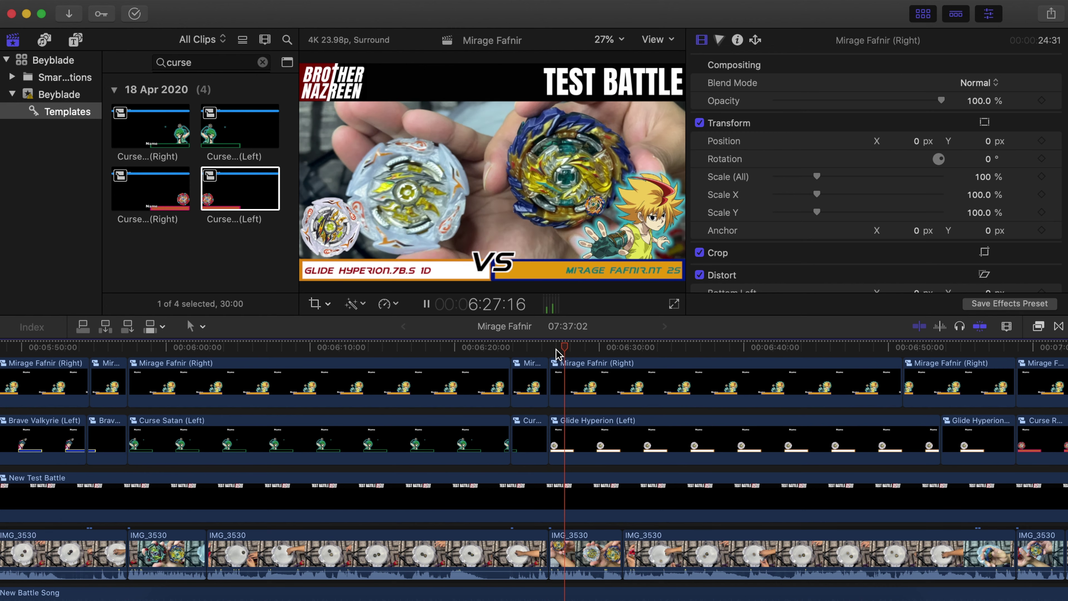
scroll(561, 353, "right", 15)
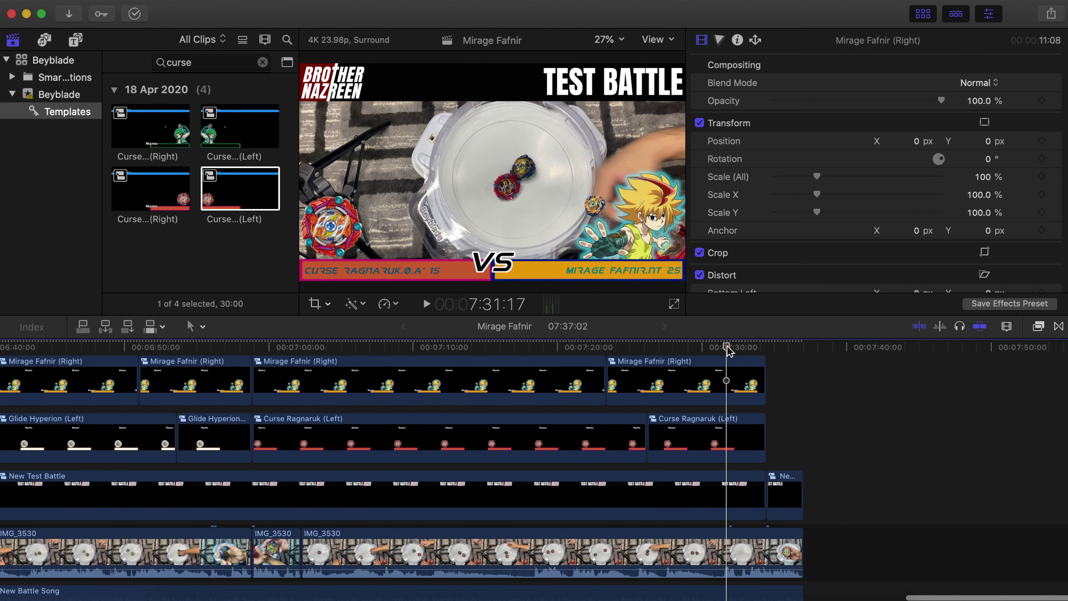
key("space")
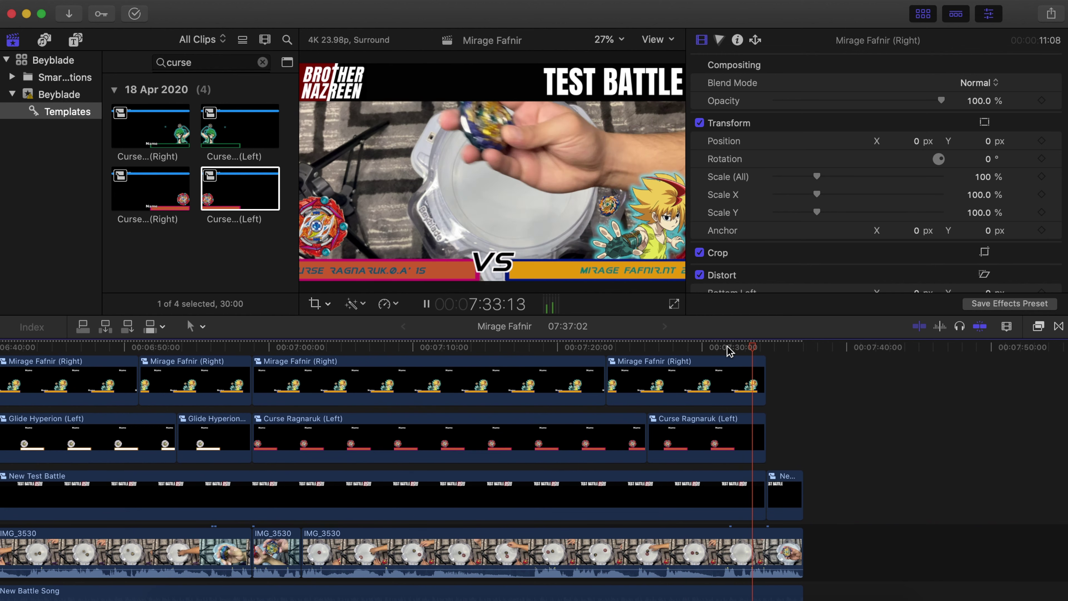
key("space")
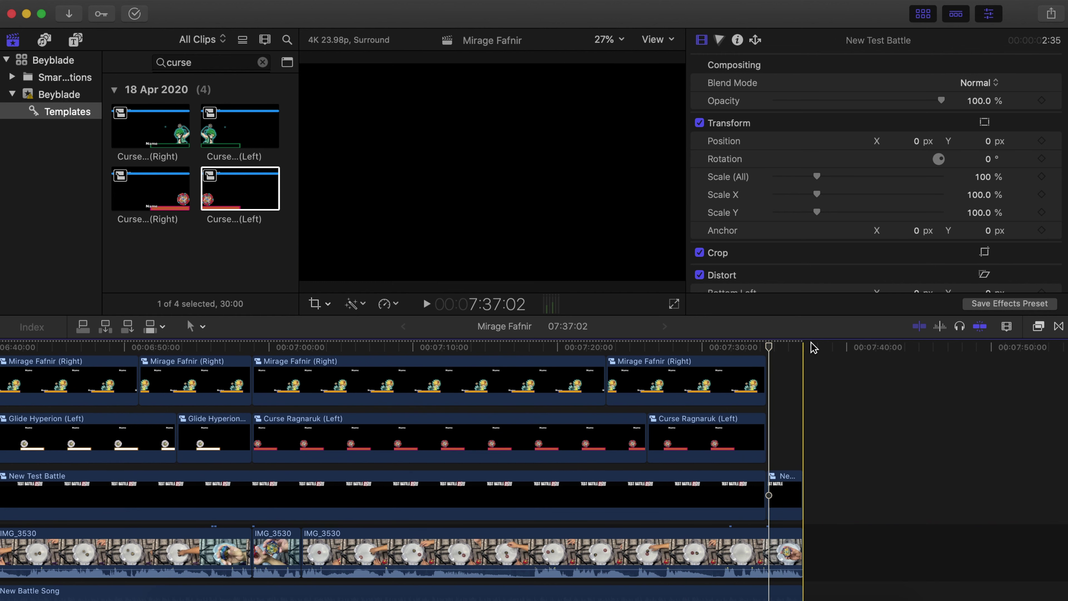
Place the playhead at the project's end, 7:37:02, and copy the short glitch transition and New General Song from the beginning.
left_click(811, 346)
scroll(513, 438, "left", 7)
scroll(517, 442, "left", 20)
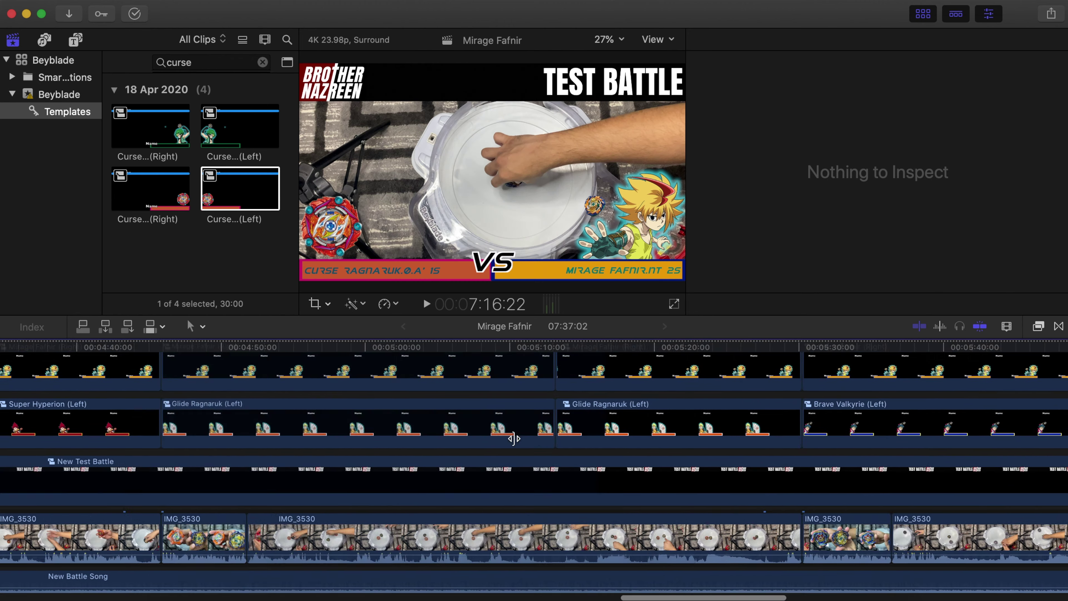
scroll(517, 442, "left", 15)
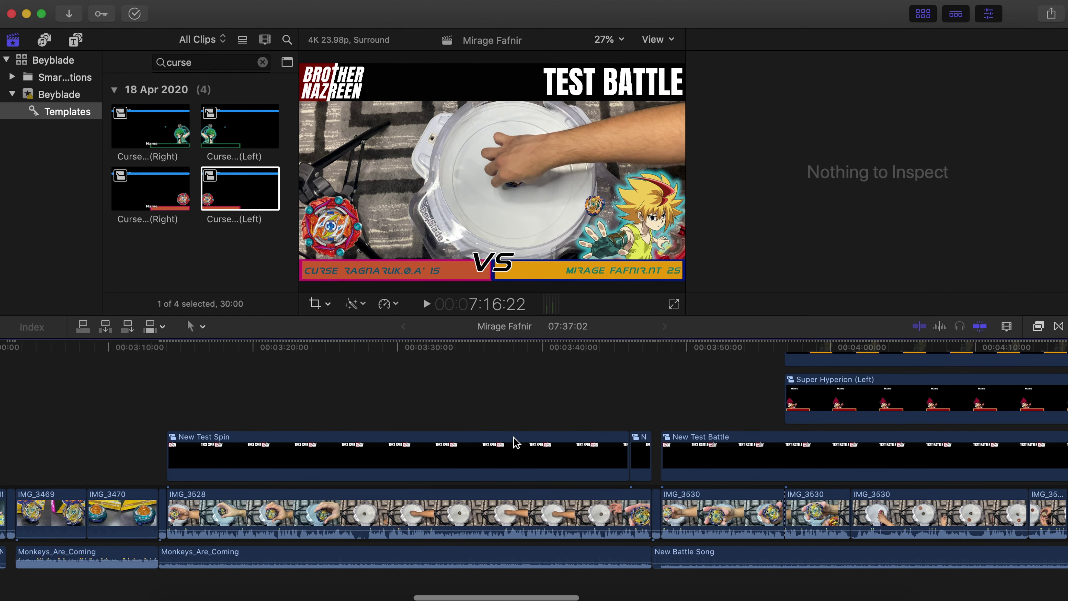
scroll(517, 442, "left", 20)
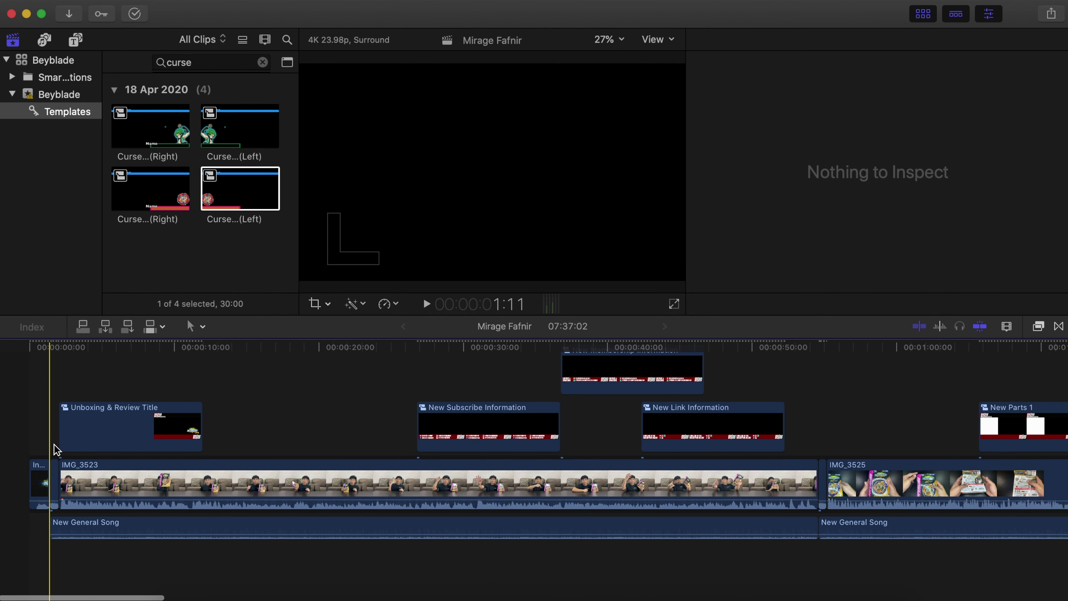
left_click(54, 480)
left_click(55, 521, "super")
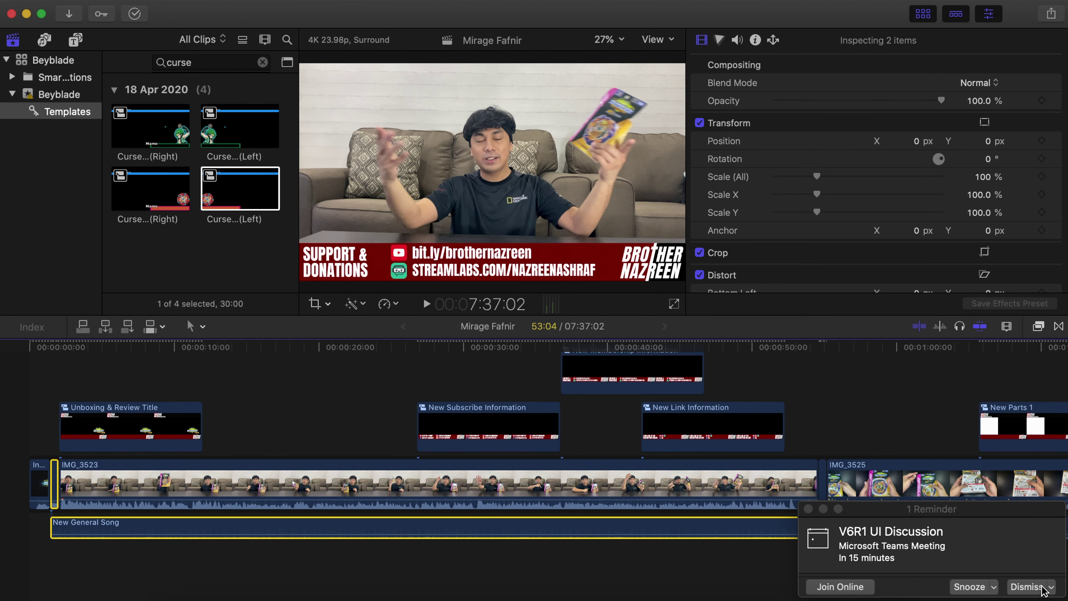
Paste the glitch transition and New General Song at 7:37:02, and delete the grey gap clip behind the transition.
left_click(1051, 587)
scroll(977, 521, "right", 10)
scroll(977, 521, "right", 20)
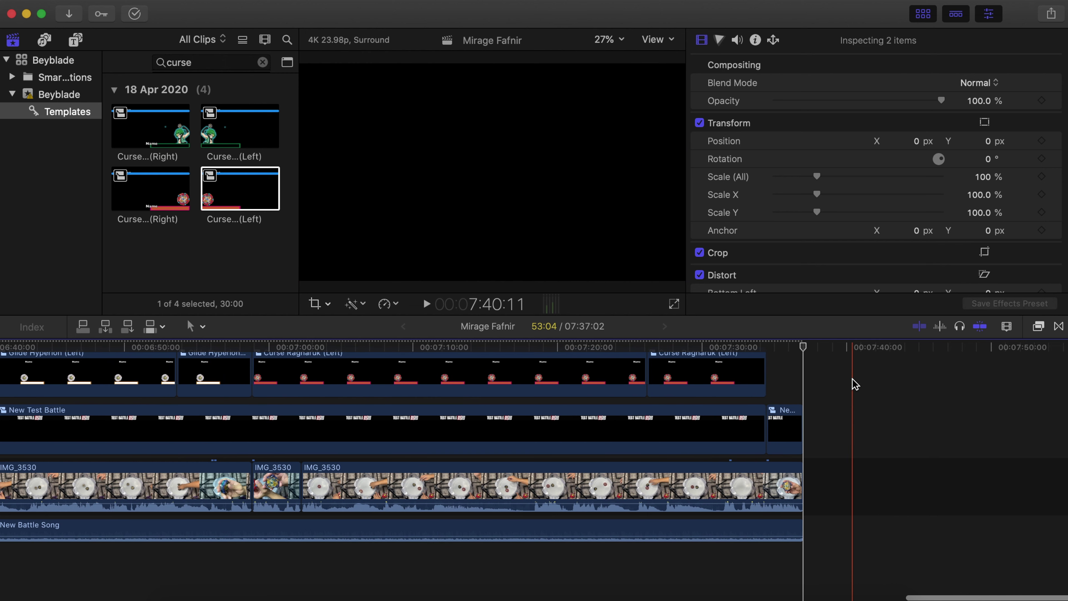
scroll(805, 353, "right", 10)
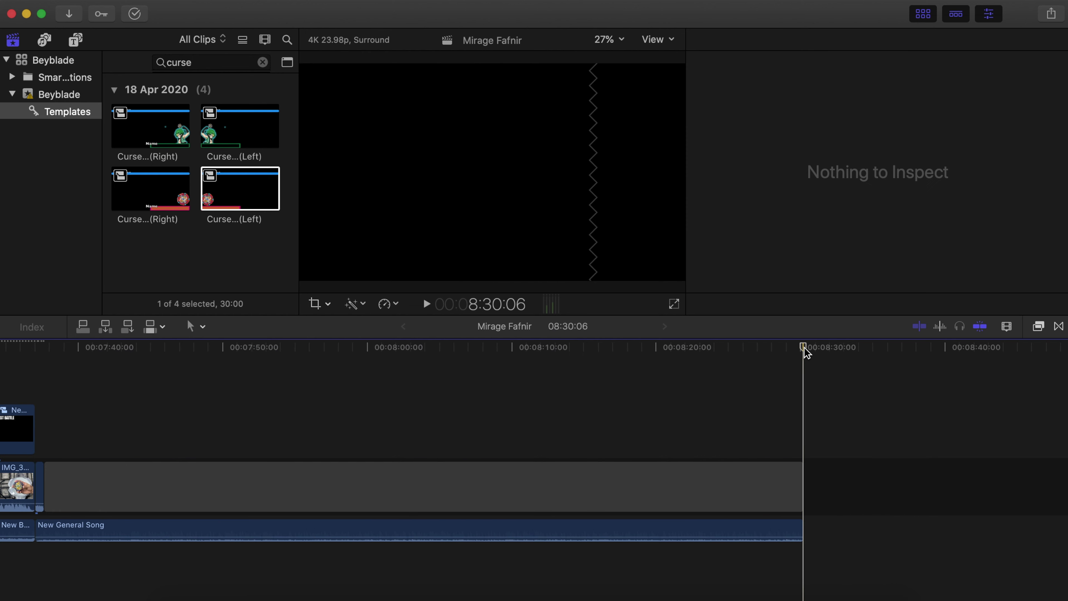
key("Delete")
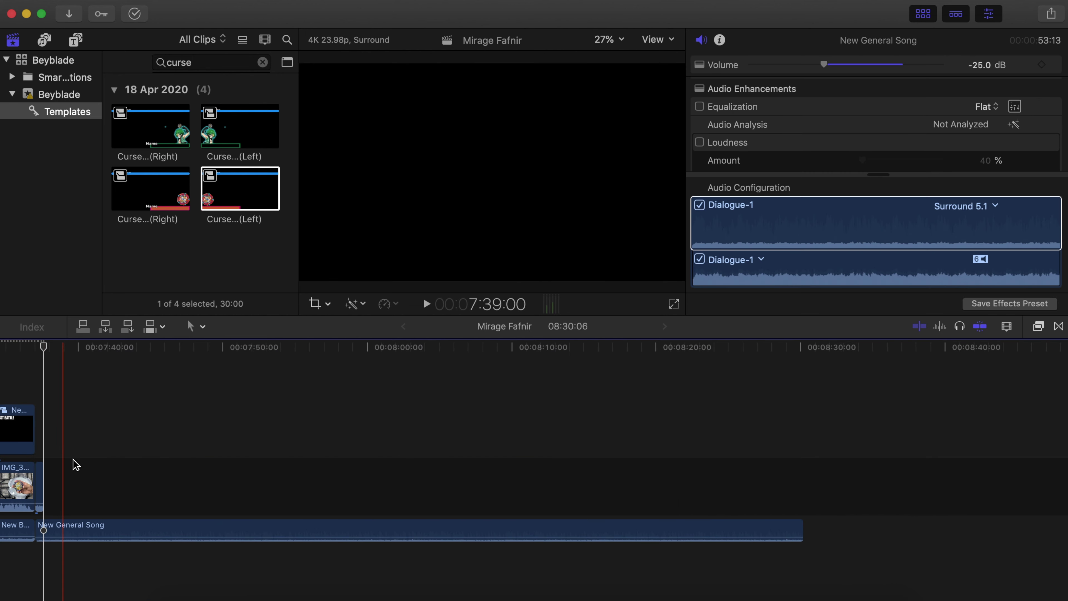
Add IMG_3532.MOV from the Mirage Valkyrie folder in Finder after the glitch transition, with volume 5 dB and noise removal at 50%.
left_click(185, 597)
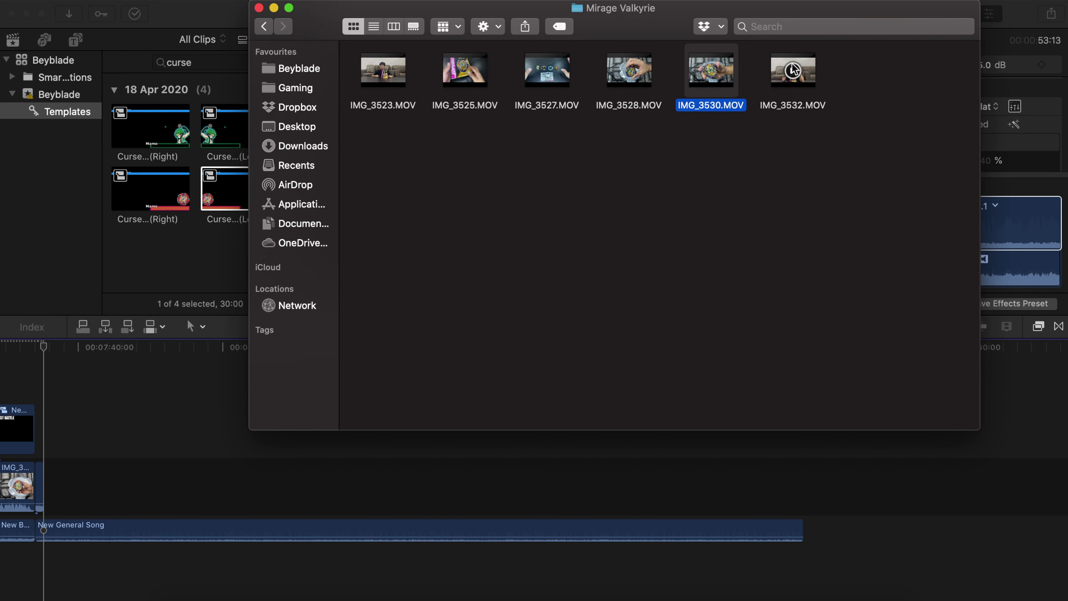
left_click_drag(805, 78, 191, 473)
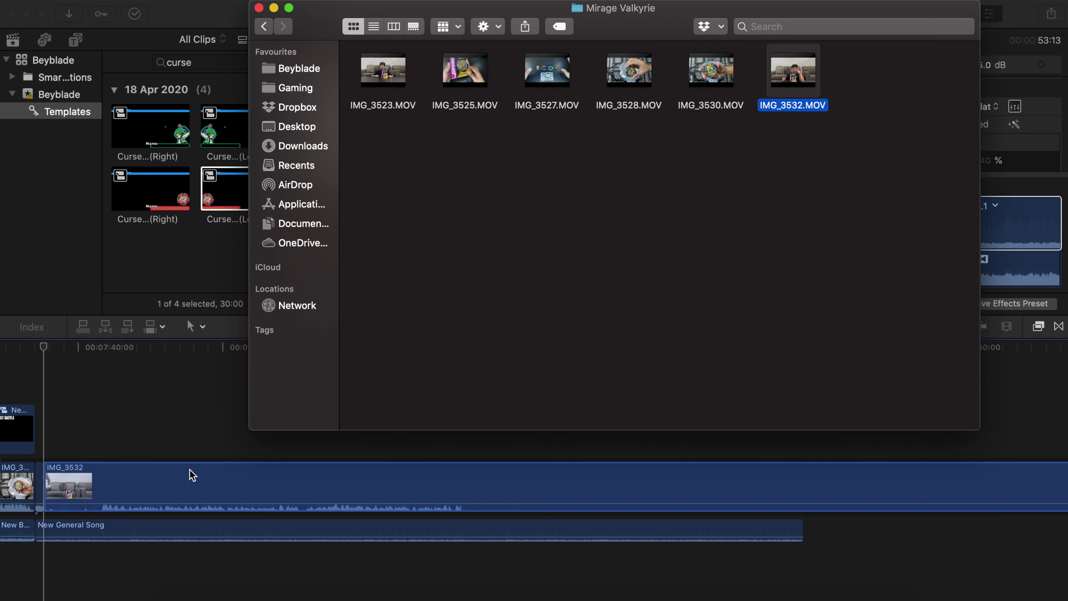
left_click(206, 483)
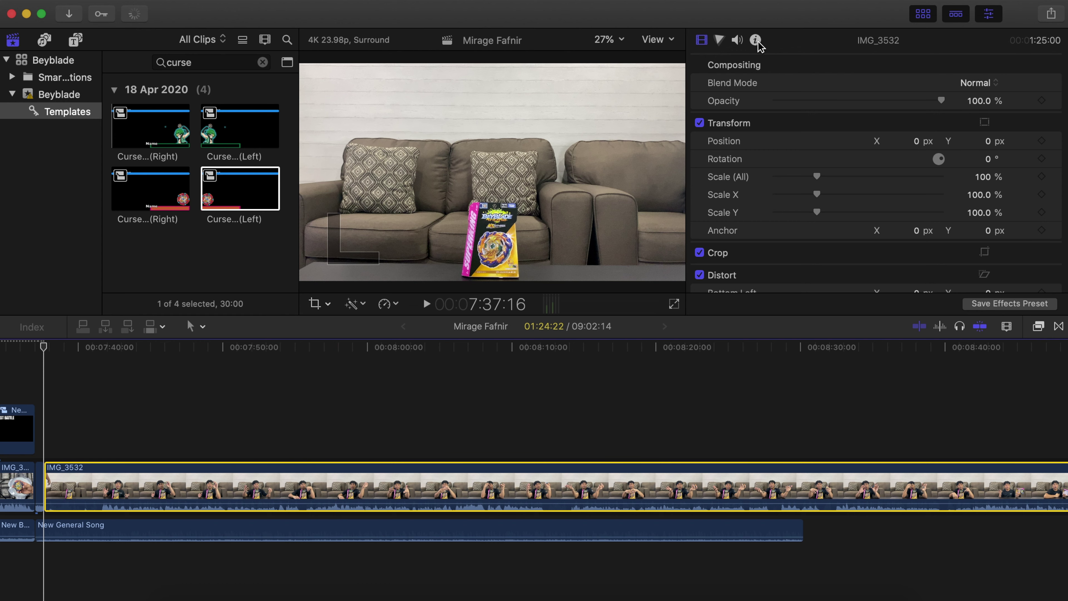
left_click(738, 40)
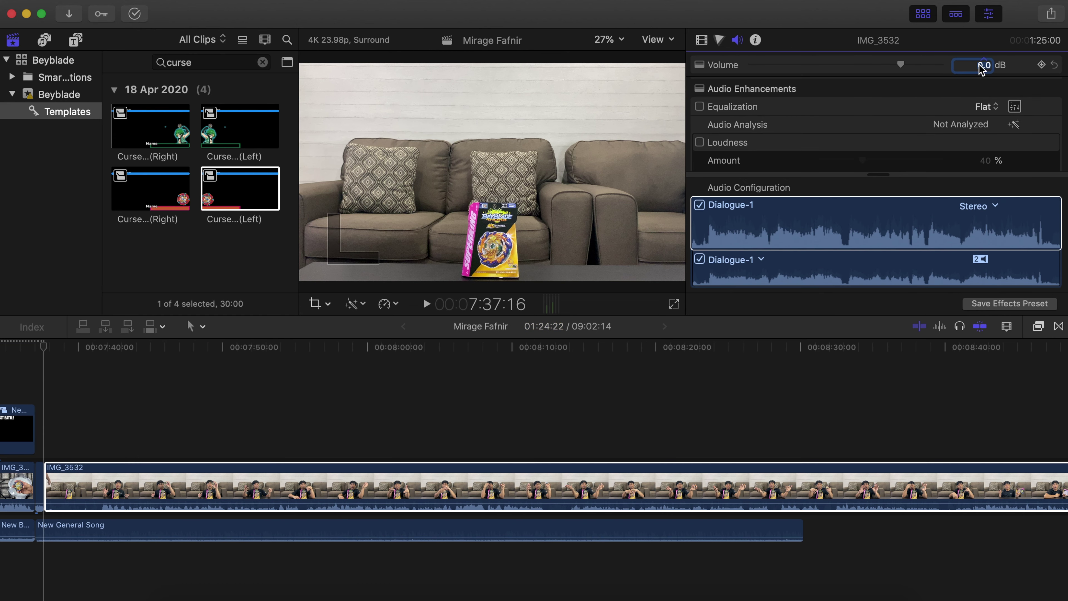
scroll(802, 125, "down", 3)
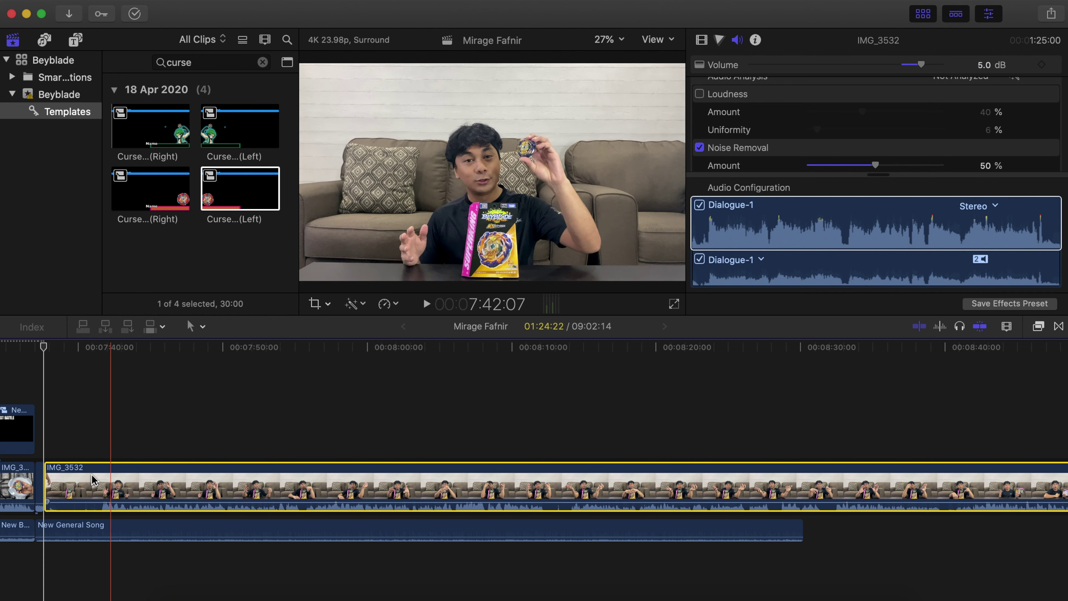
Cut IMG_3532 about 4 seconds in, where the presenter is seated, and delete the opening piece.
left_click(50, 416)
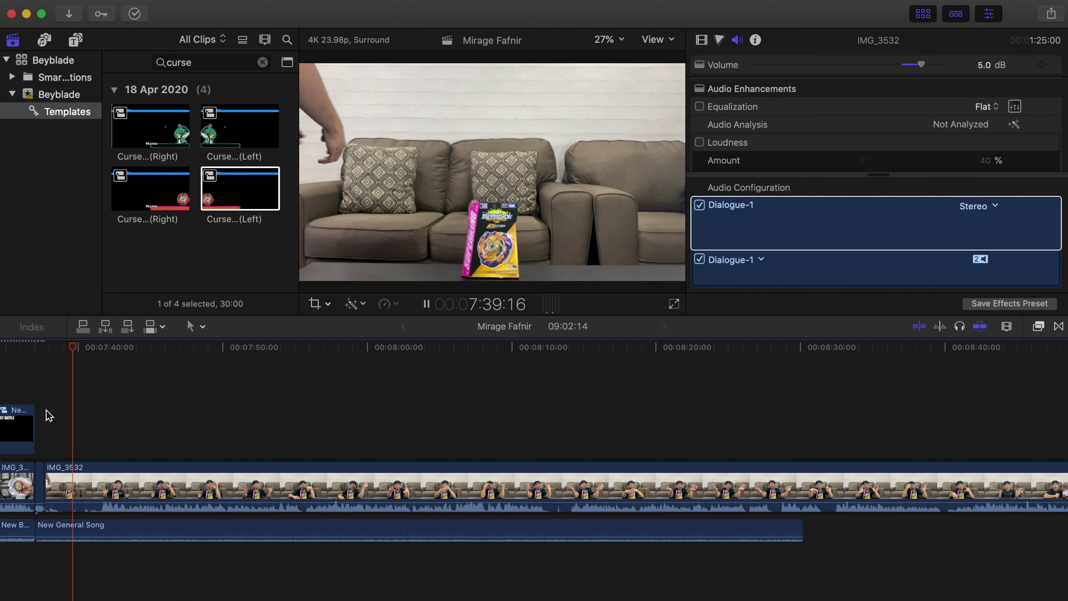
key("space")
key("b")
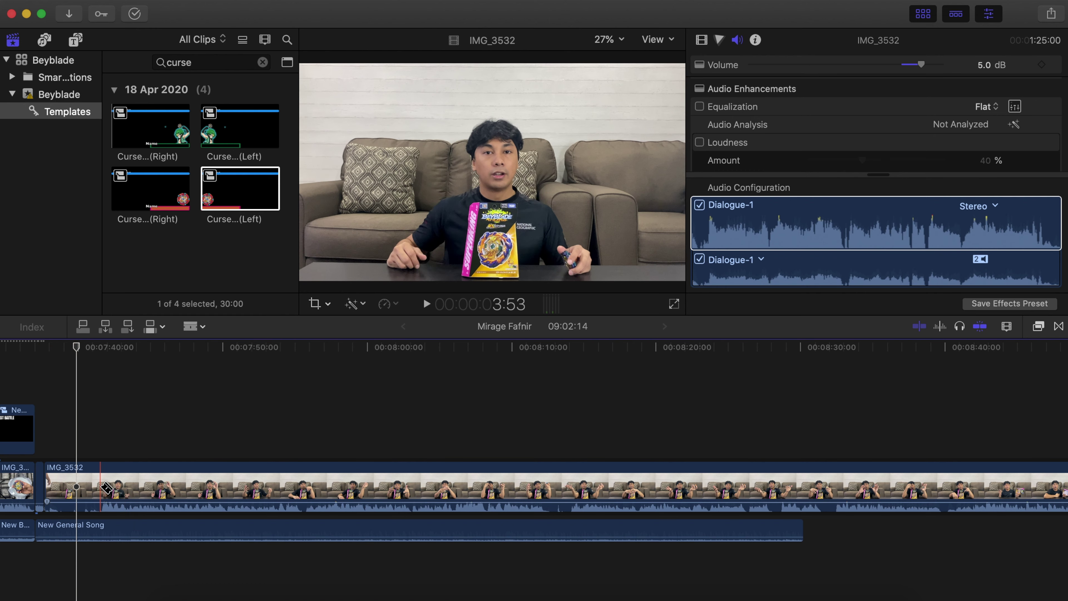
left_click(105, 489)
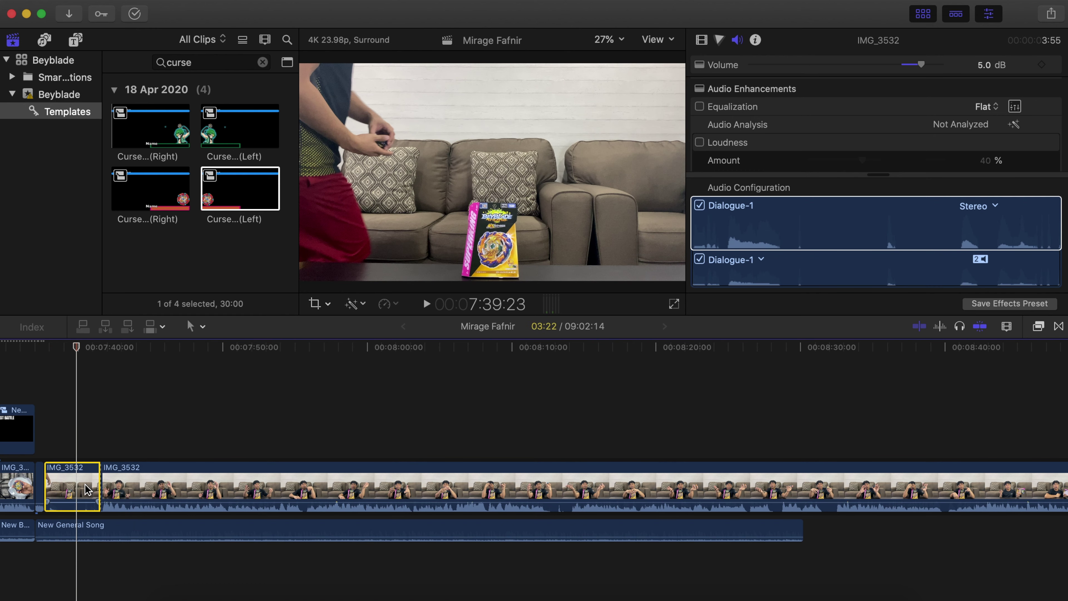
key("Delete")
Cut IMG_3532 at 8:53:15, while the box is held up to the camera, and delete the remaining tail.
scroll(546, 434, "right", 10)
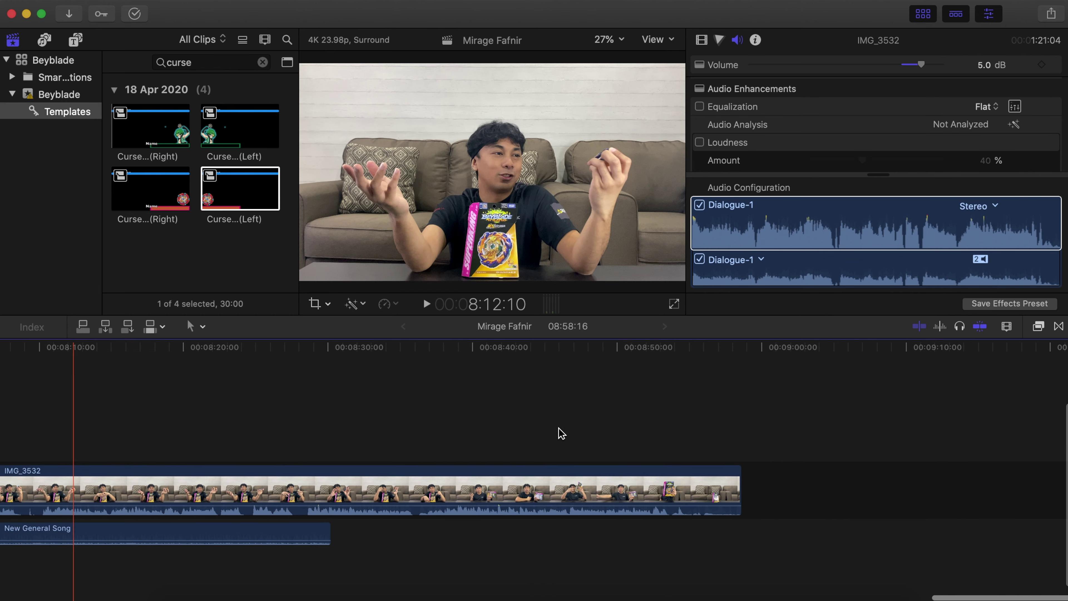
left_click(638, 346)
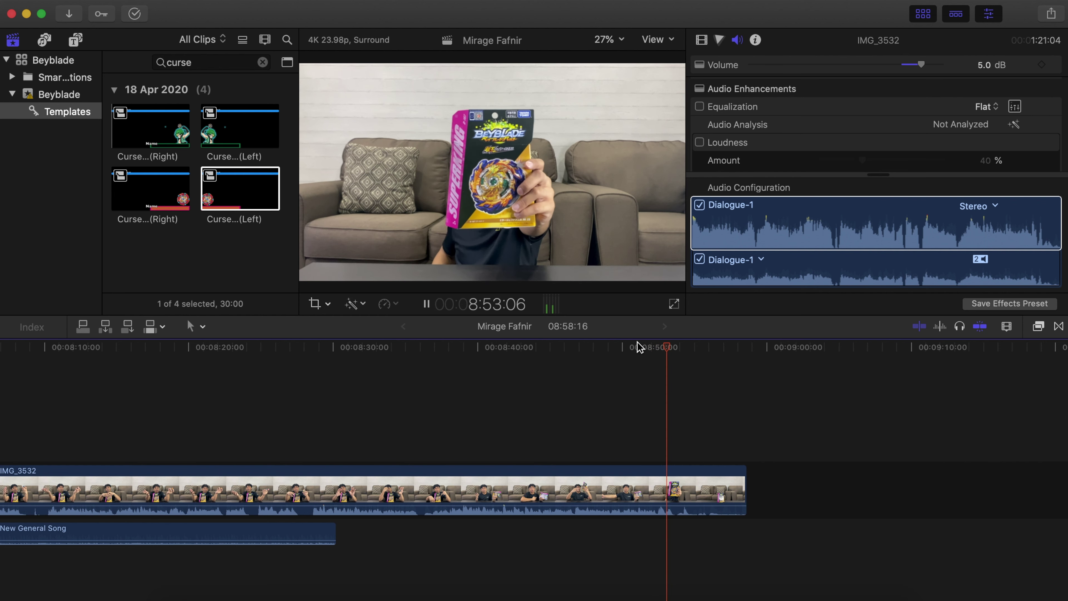
key("space")
key("b")
left_click(678, 474)
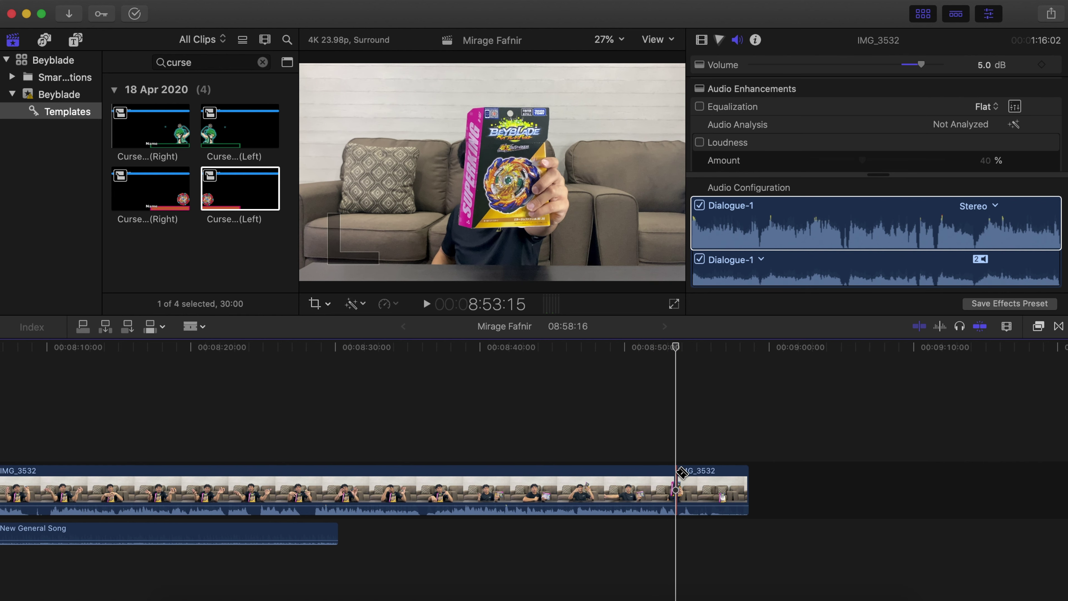
left_click(709, 484)
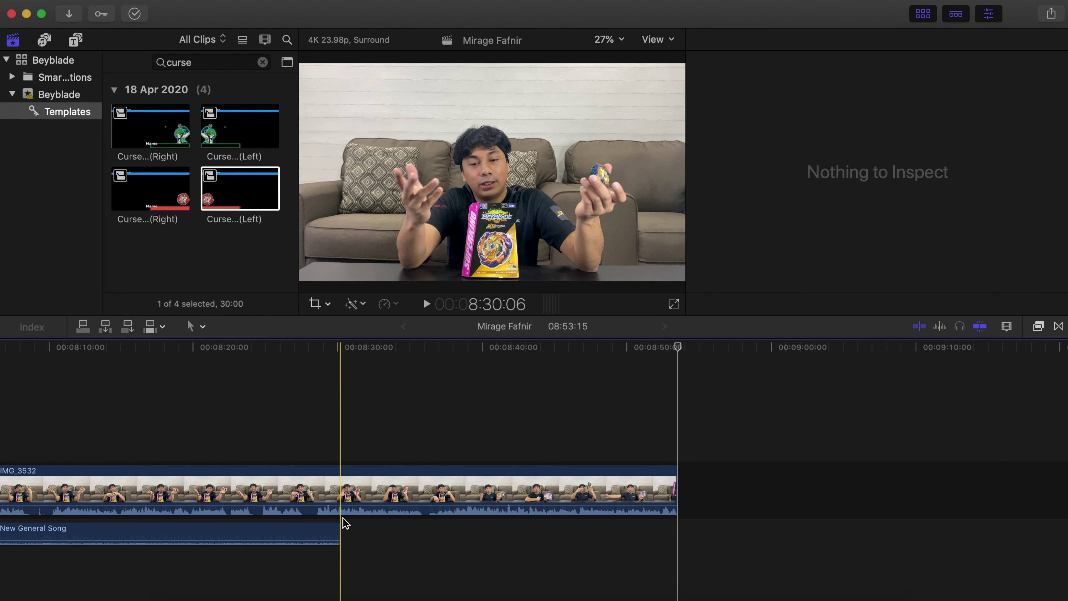
Extend New General Song to the end of IMG_3532 at 8:53:15 and play back the closing section.
left_click_drag(340, 534, 544, 543)
left_click_drag(678, 543, 678, 542)
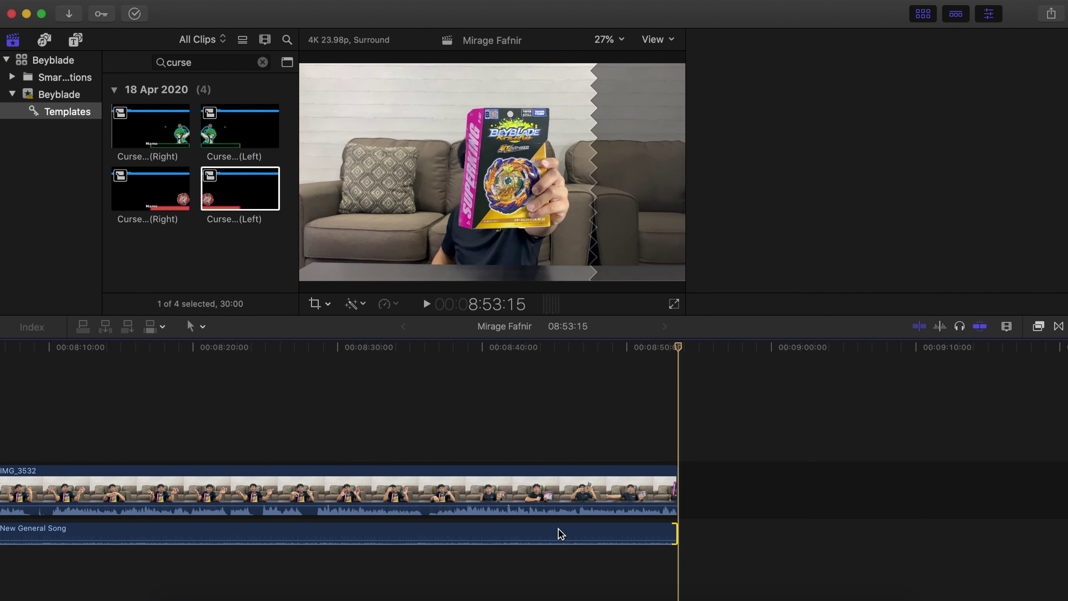
key("super+4")
scroll(637, 541, "left", 10)
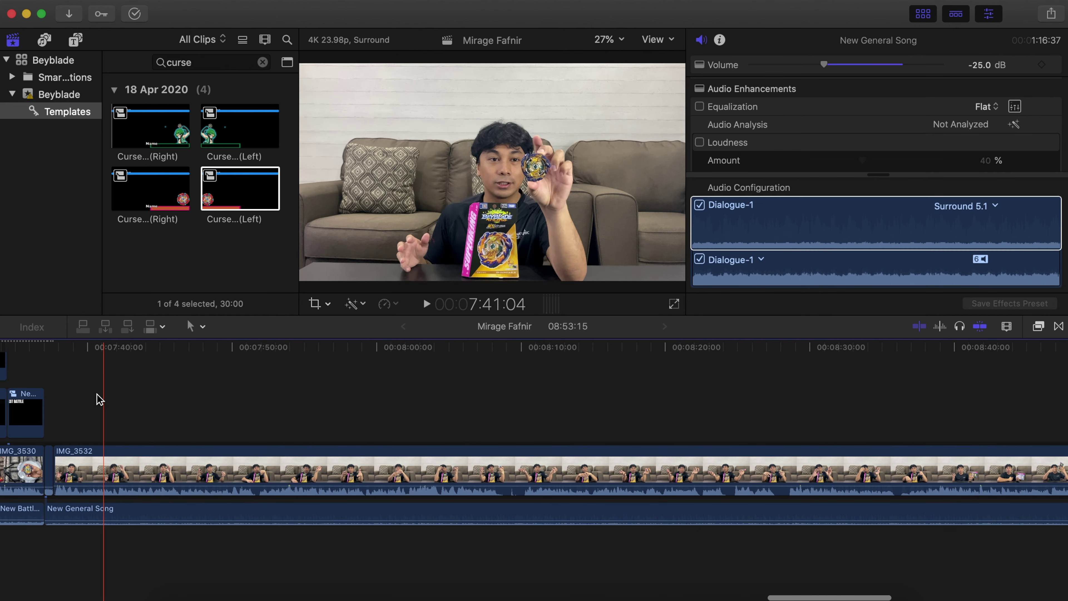
left_click(61, 371)
key("space")
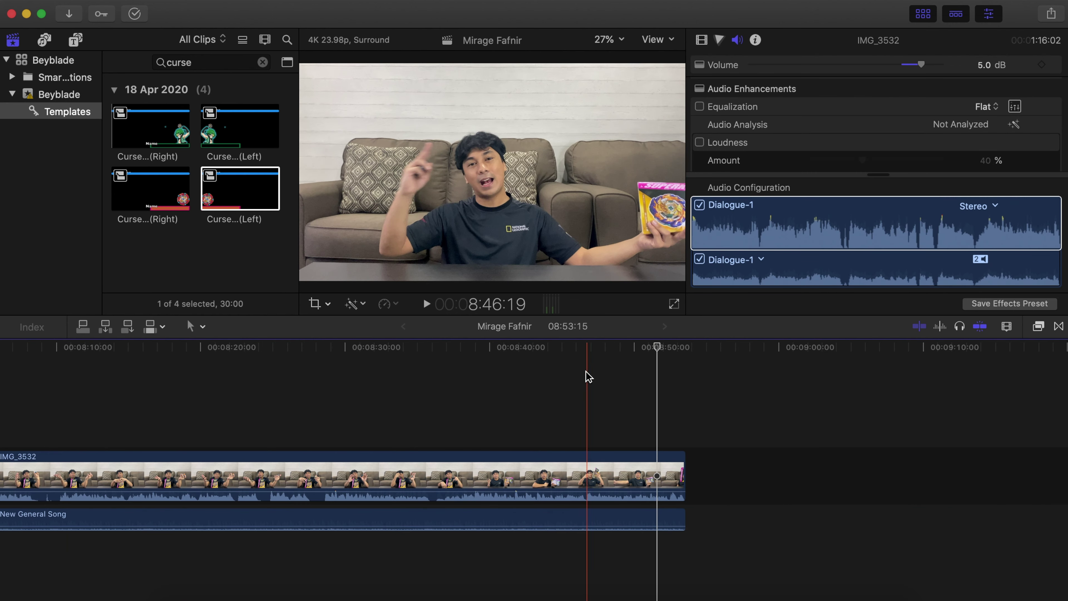
Search the templates for "sub" and place New Subscribe Information above the final ten seconds of IMG_3532.
left_click(679, 364)
scroll(423, 407, "left", 20)
scroll(424, 410, "right", 15)
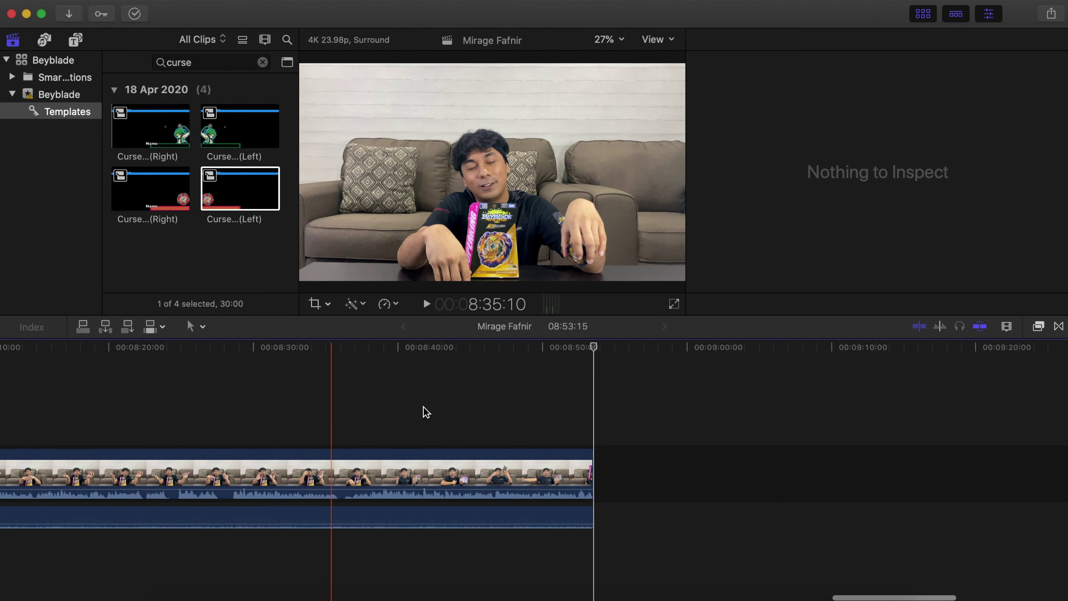
left_click(201, 57)
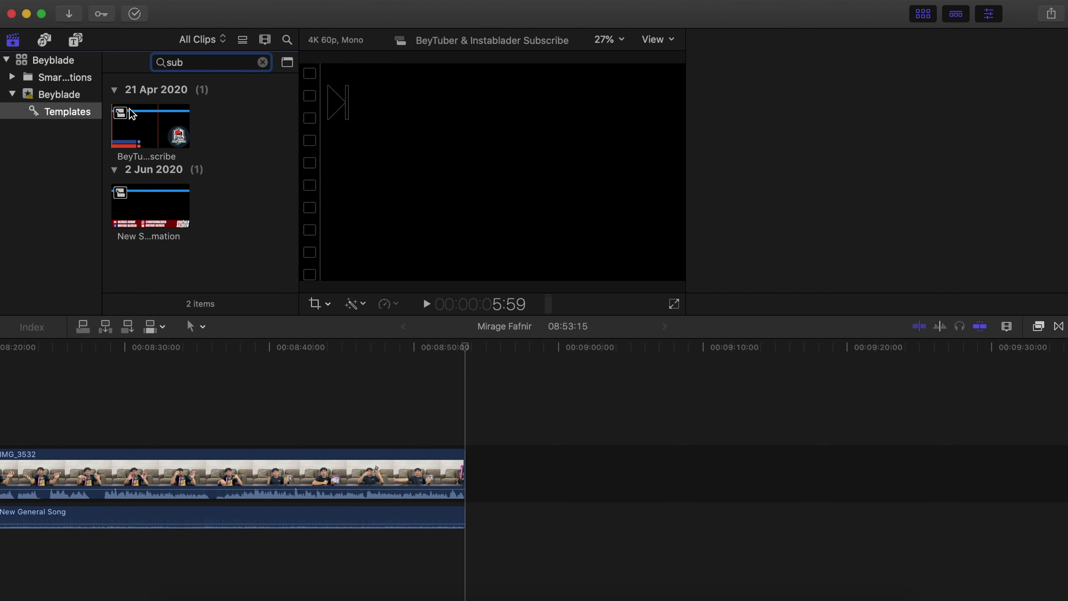
left_click_drag(140, 198, 328, 393)
Copy the New Glitch Effect clip between IMG_3530 and IMG_3532 and paste it at the project's end, 8:53:15.
scroll(253, 408, "left", 3)
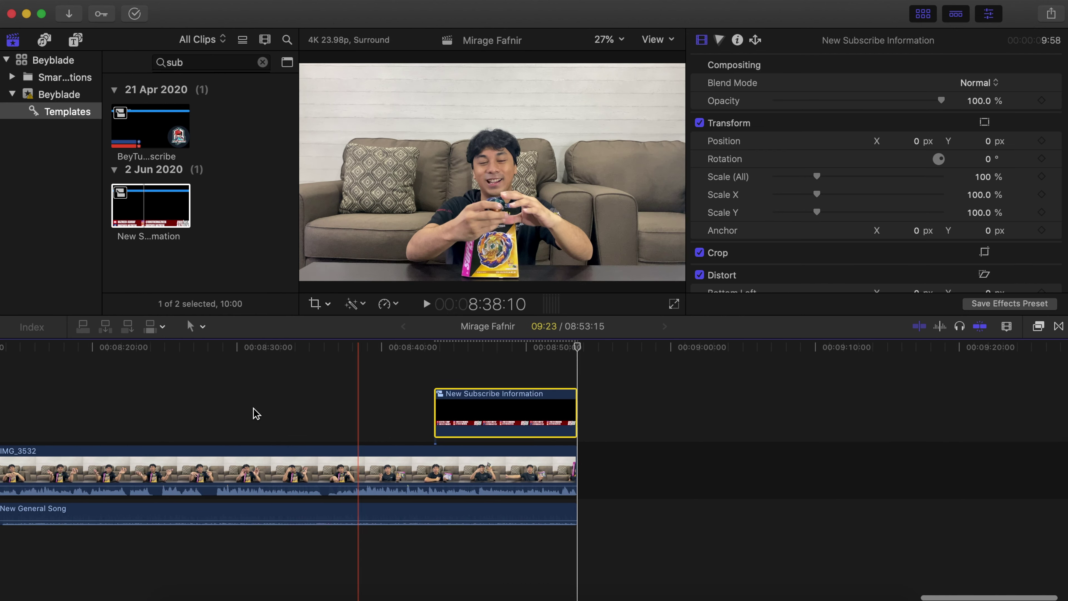
scroll(253, 413, "left", 20)
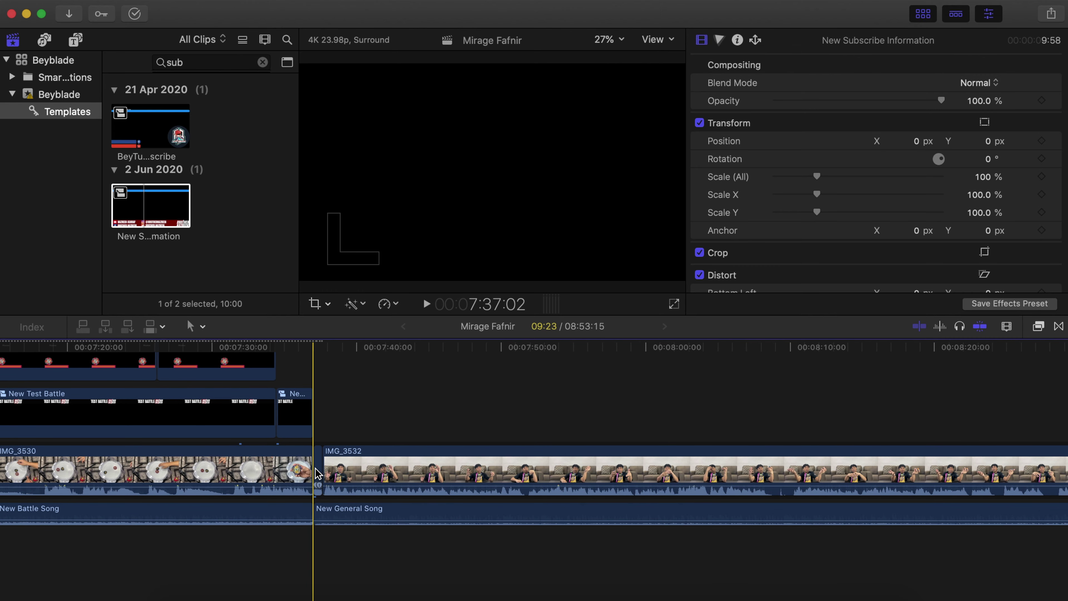
left_click(317, 471)
scroll(615, 430, "right", 20)
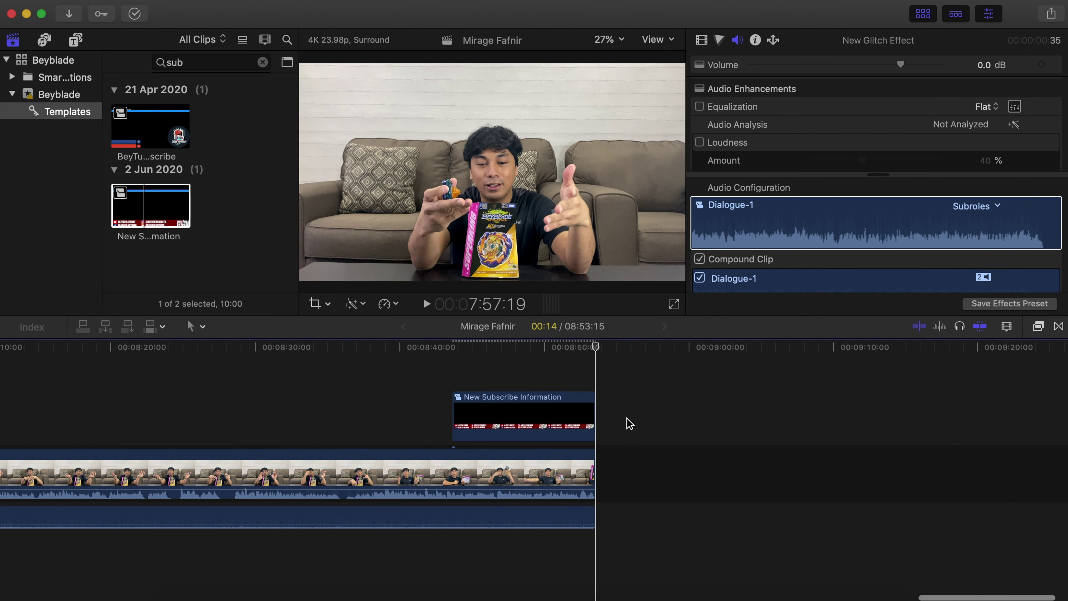
left_click(600, 347)
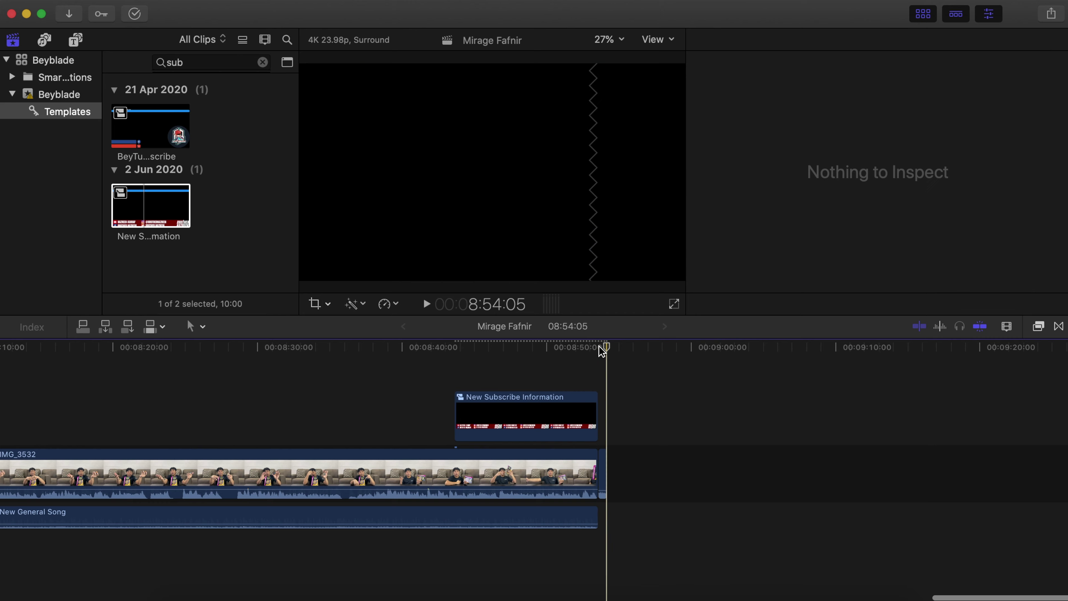
Search the templates for "end" to find an ending clip for the close of the project.
scroll(456, 423, "left", 20)
scroll(454, 418, "left", 20)
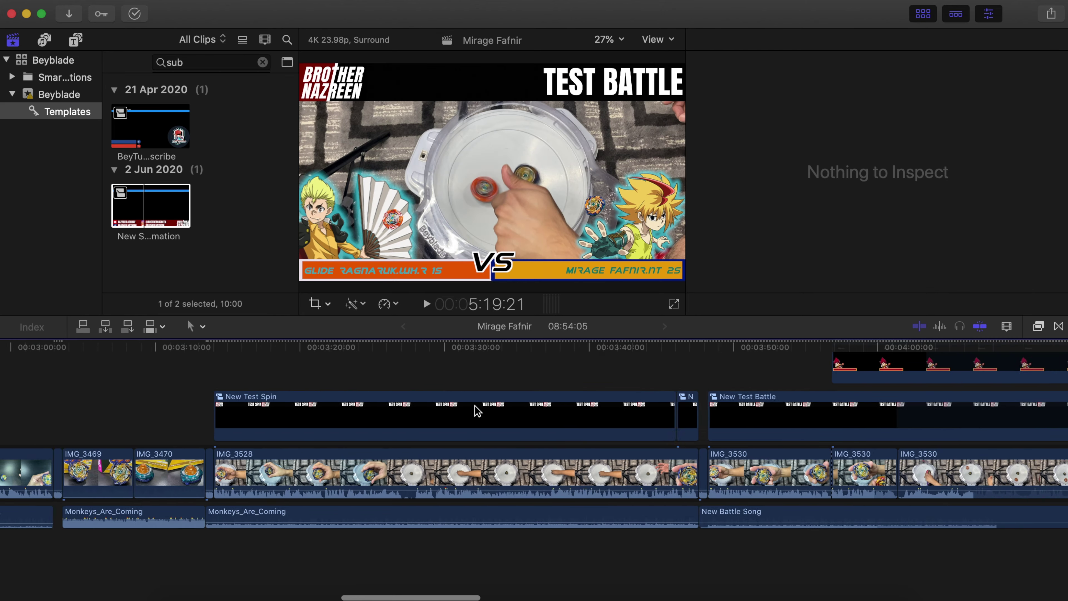
scroll(477, 411, "right", 20)
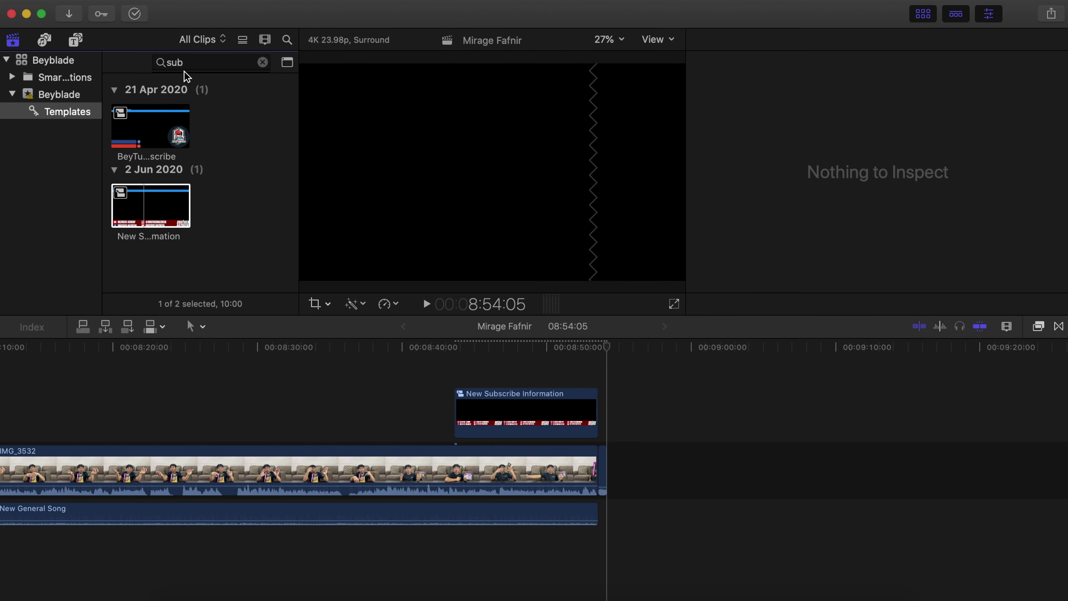
double_click(191, 61)
type("end")
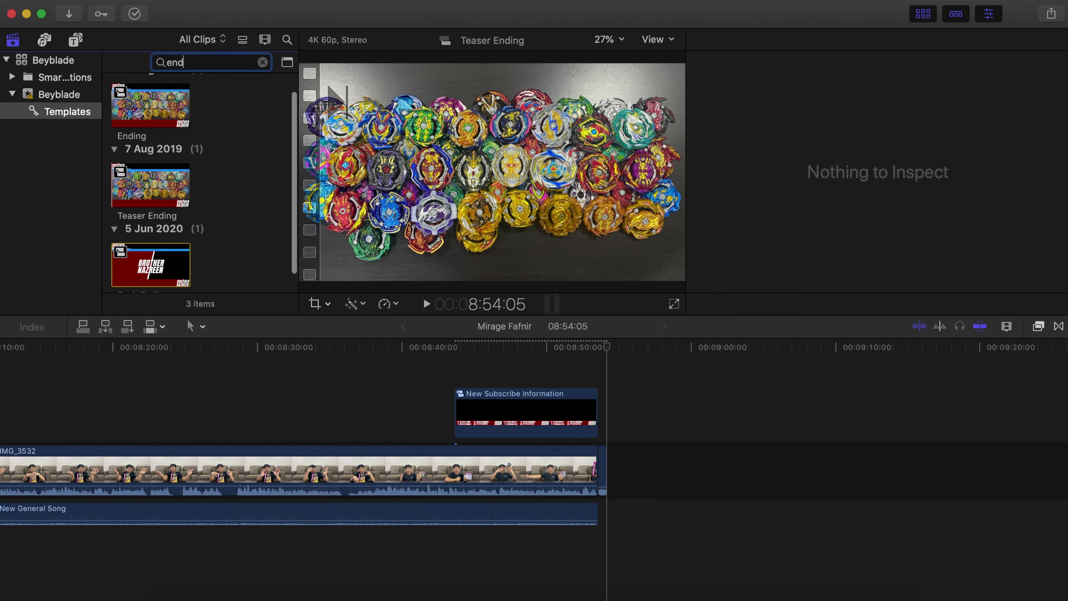